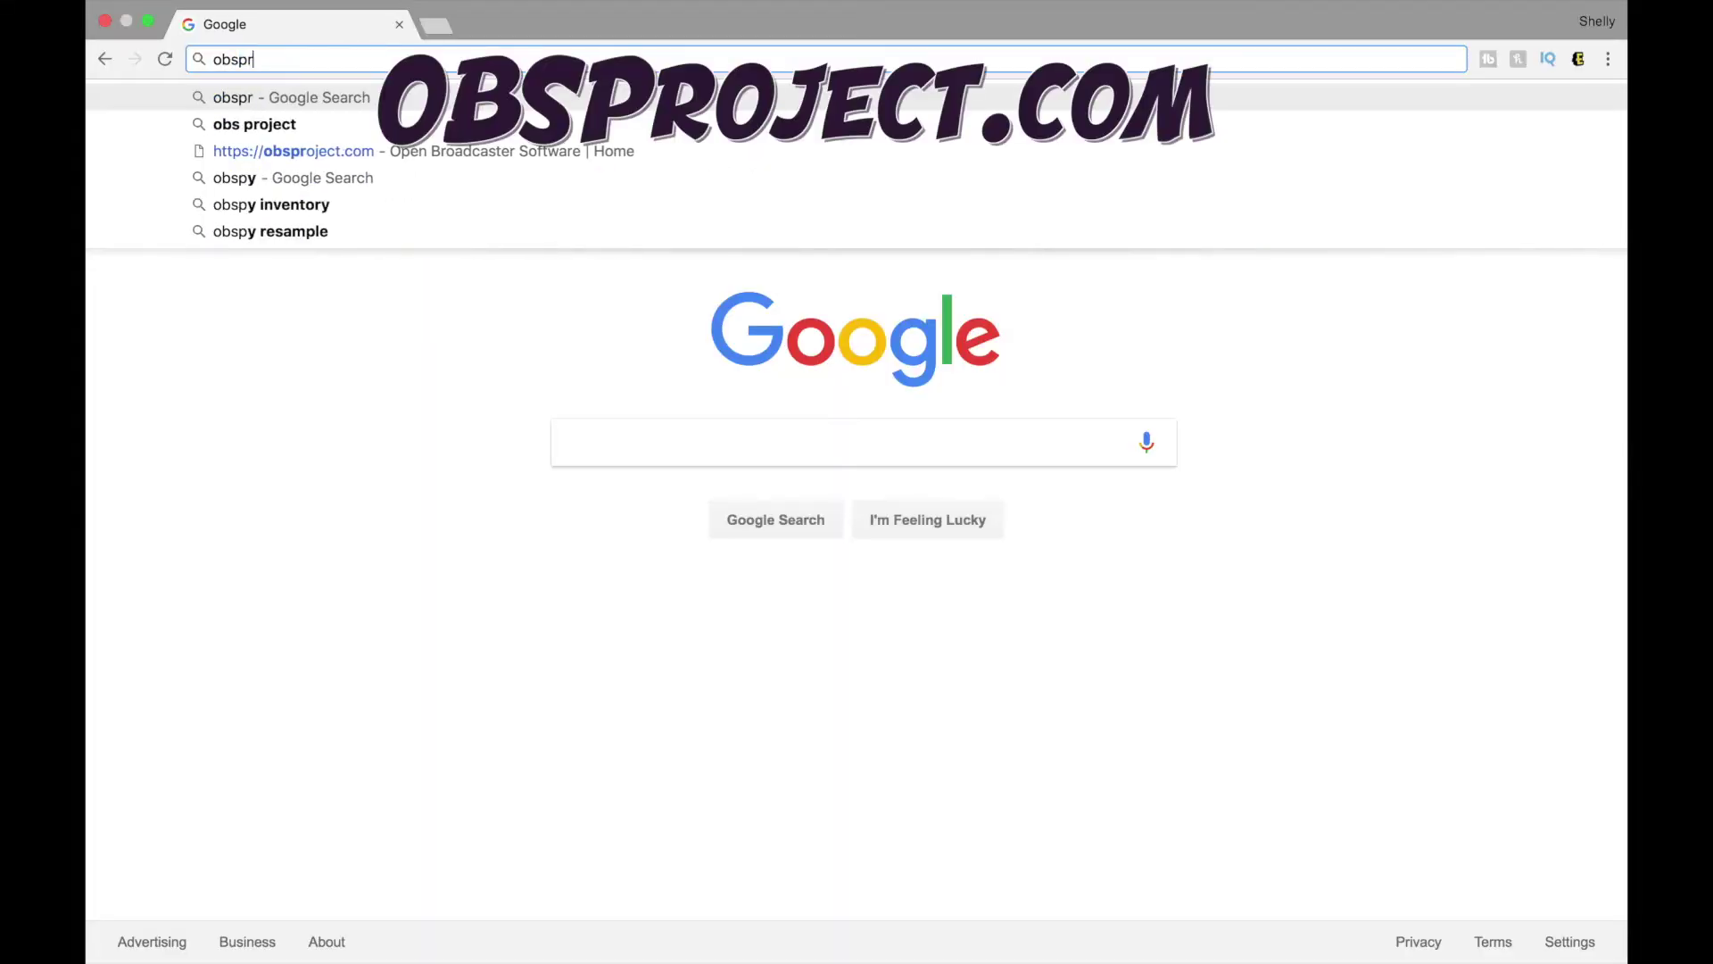
# Step: Load obsproject.com and start downloading the OBS Studio macOS 10.10+ installer
pyautogui.write('ct.com')
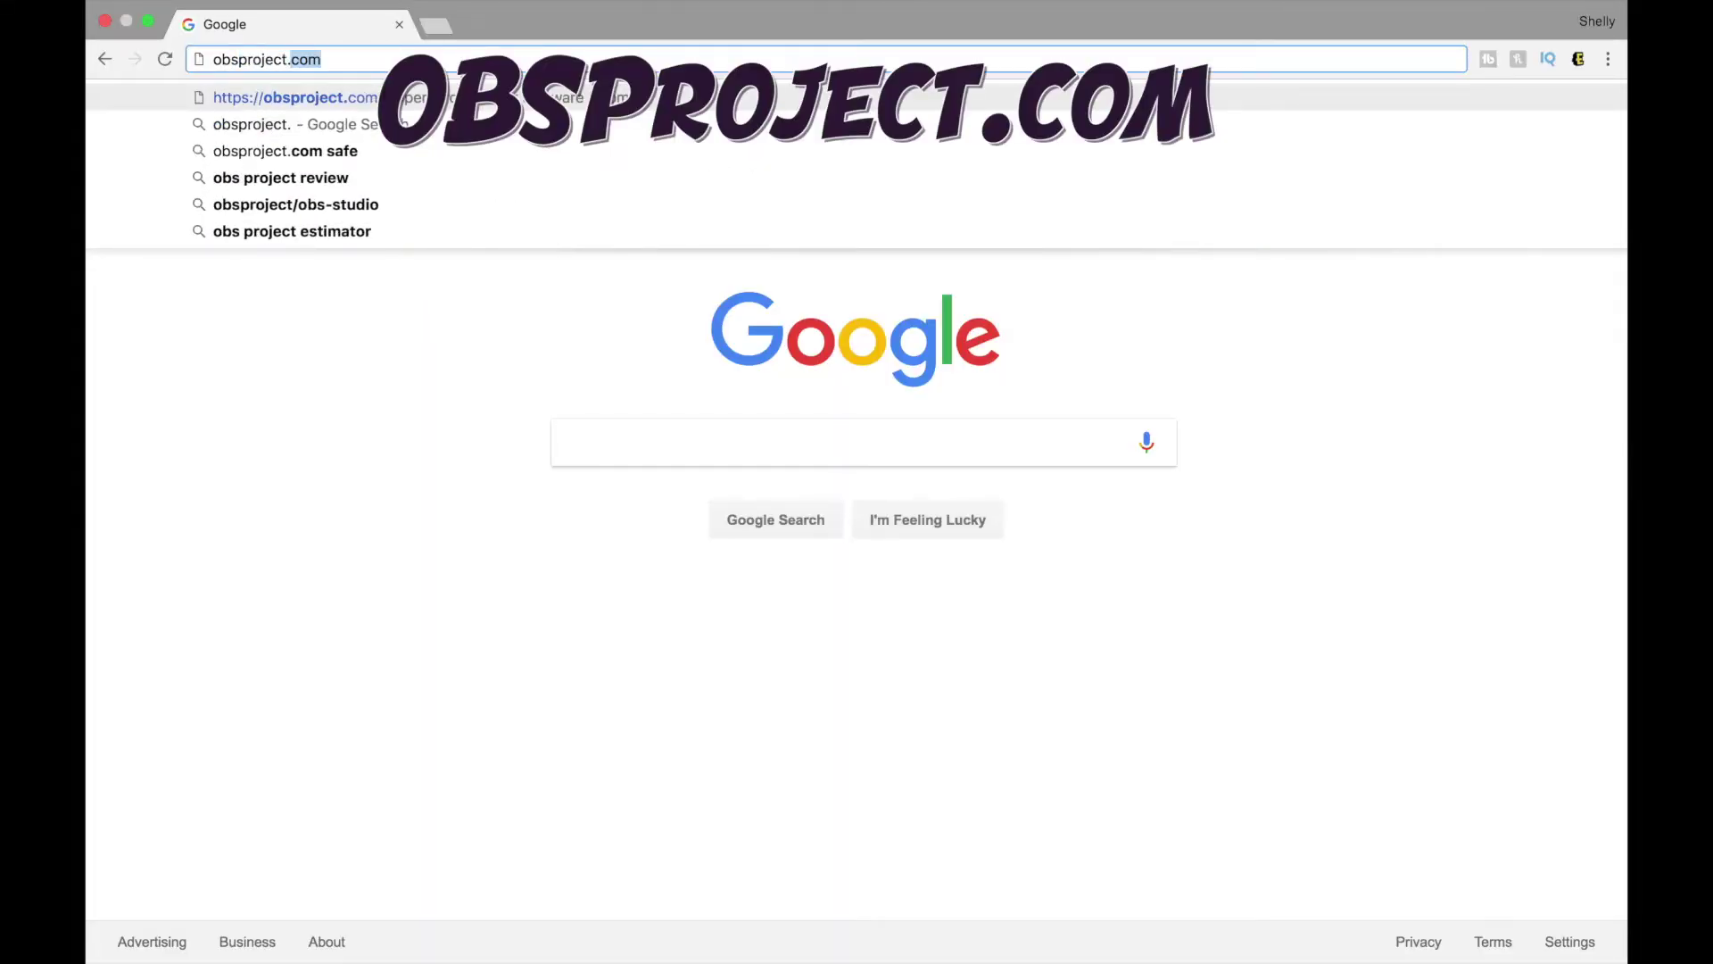
pyautogui.press('Return')
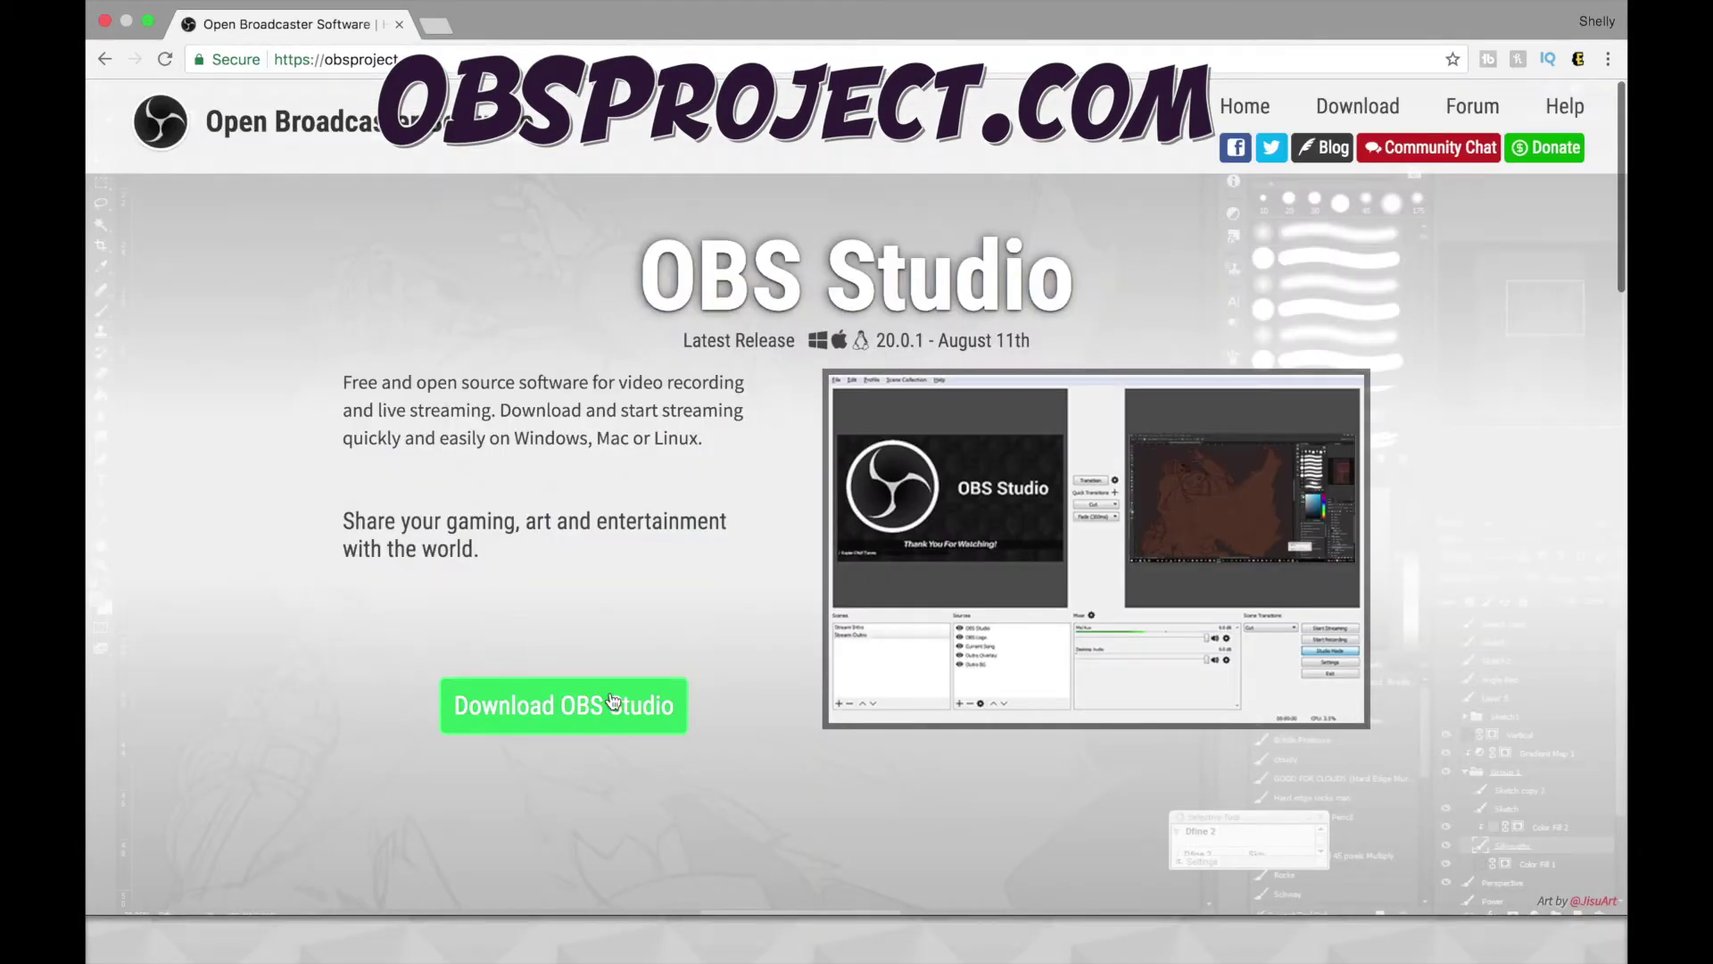
pyautogui.click(613, 700)
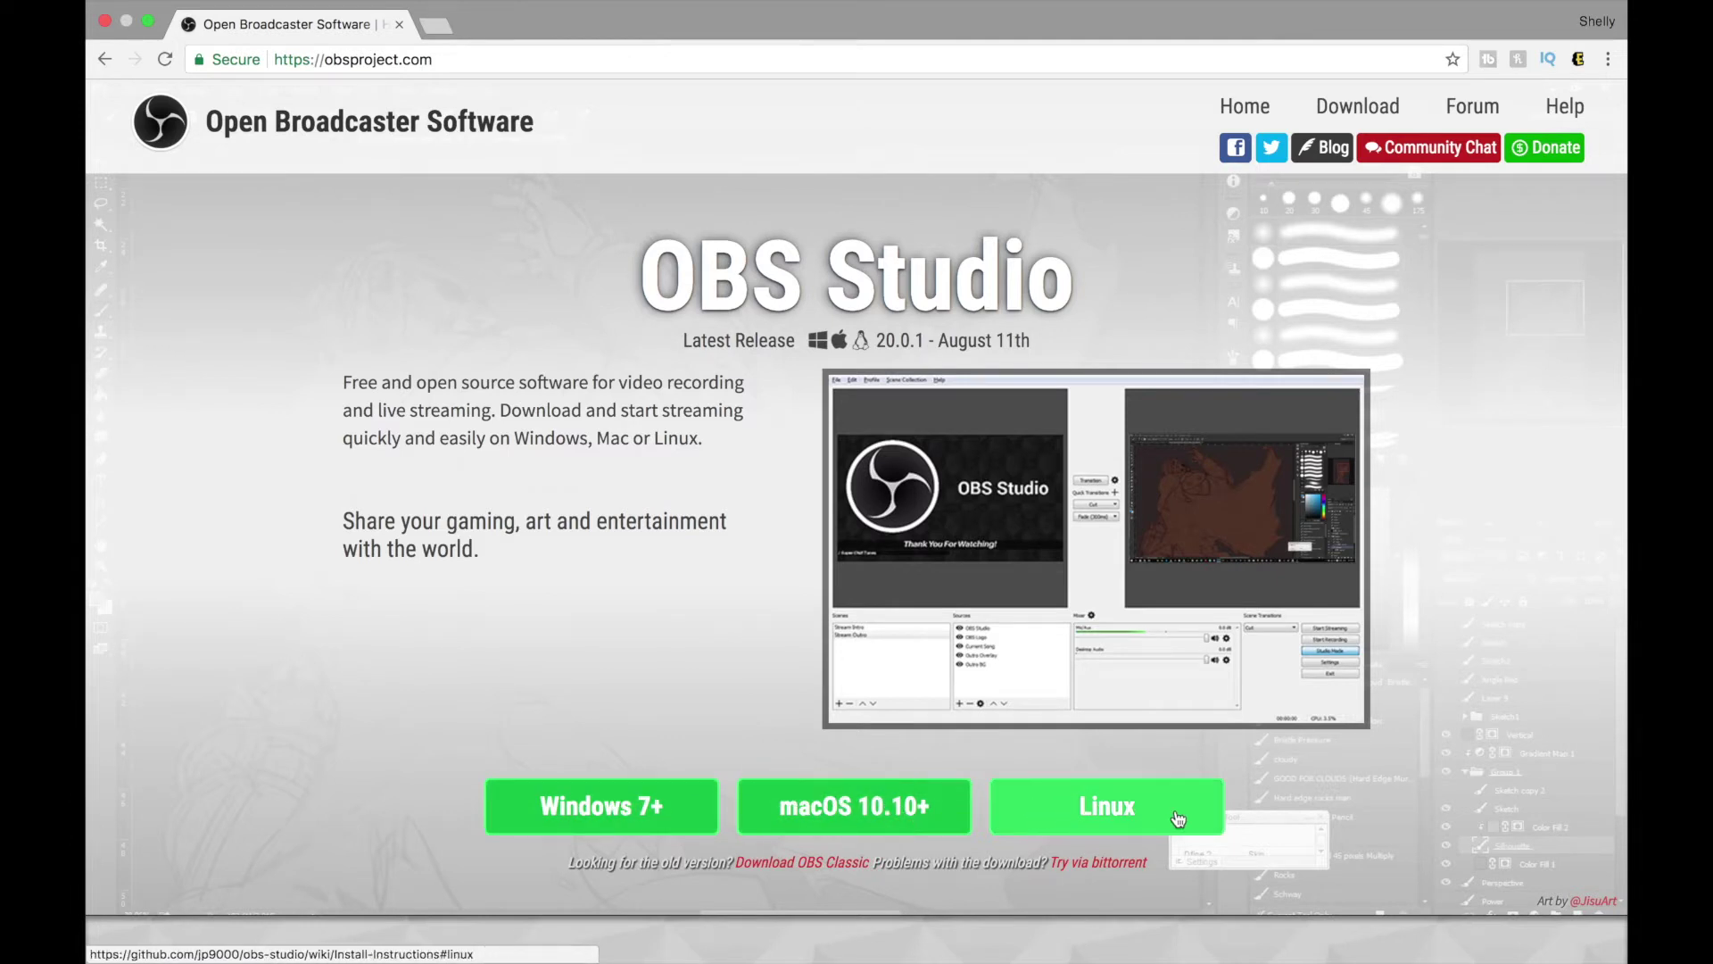
pyautogui.click(884, 803)
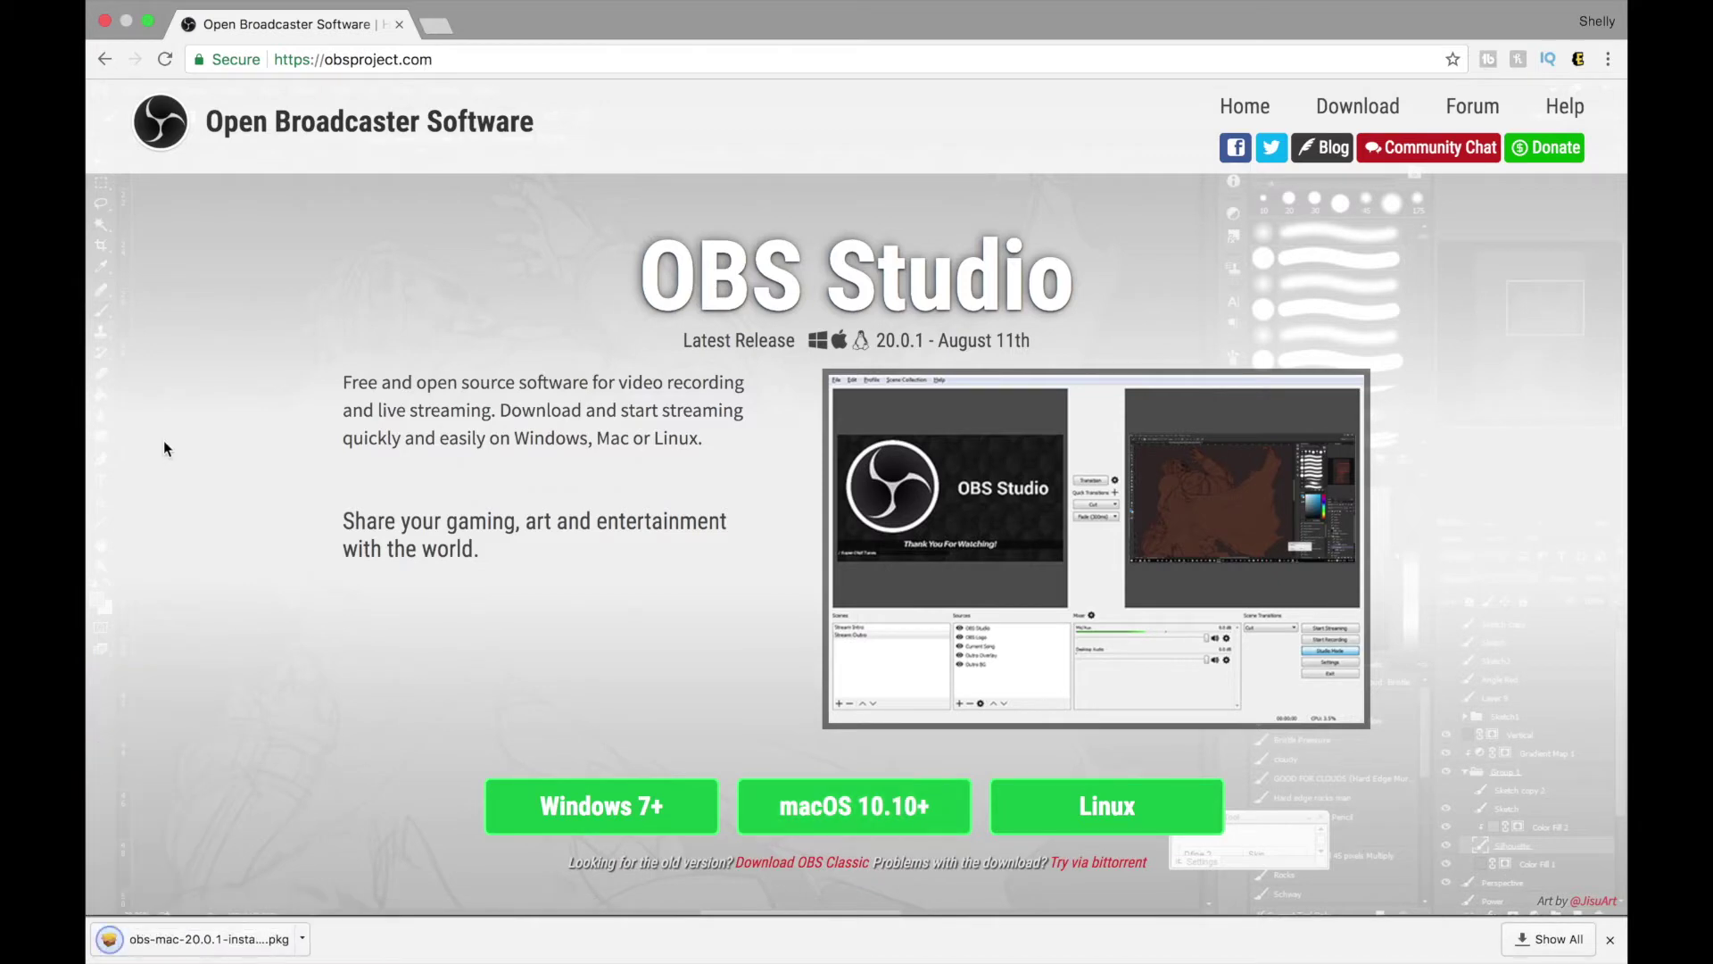
# Step: Run the downloaded OBS .pkg through a standard install on Macintosh HD, then close the installer
pyautogui.click(209, 939)
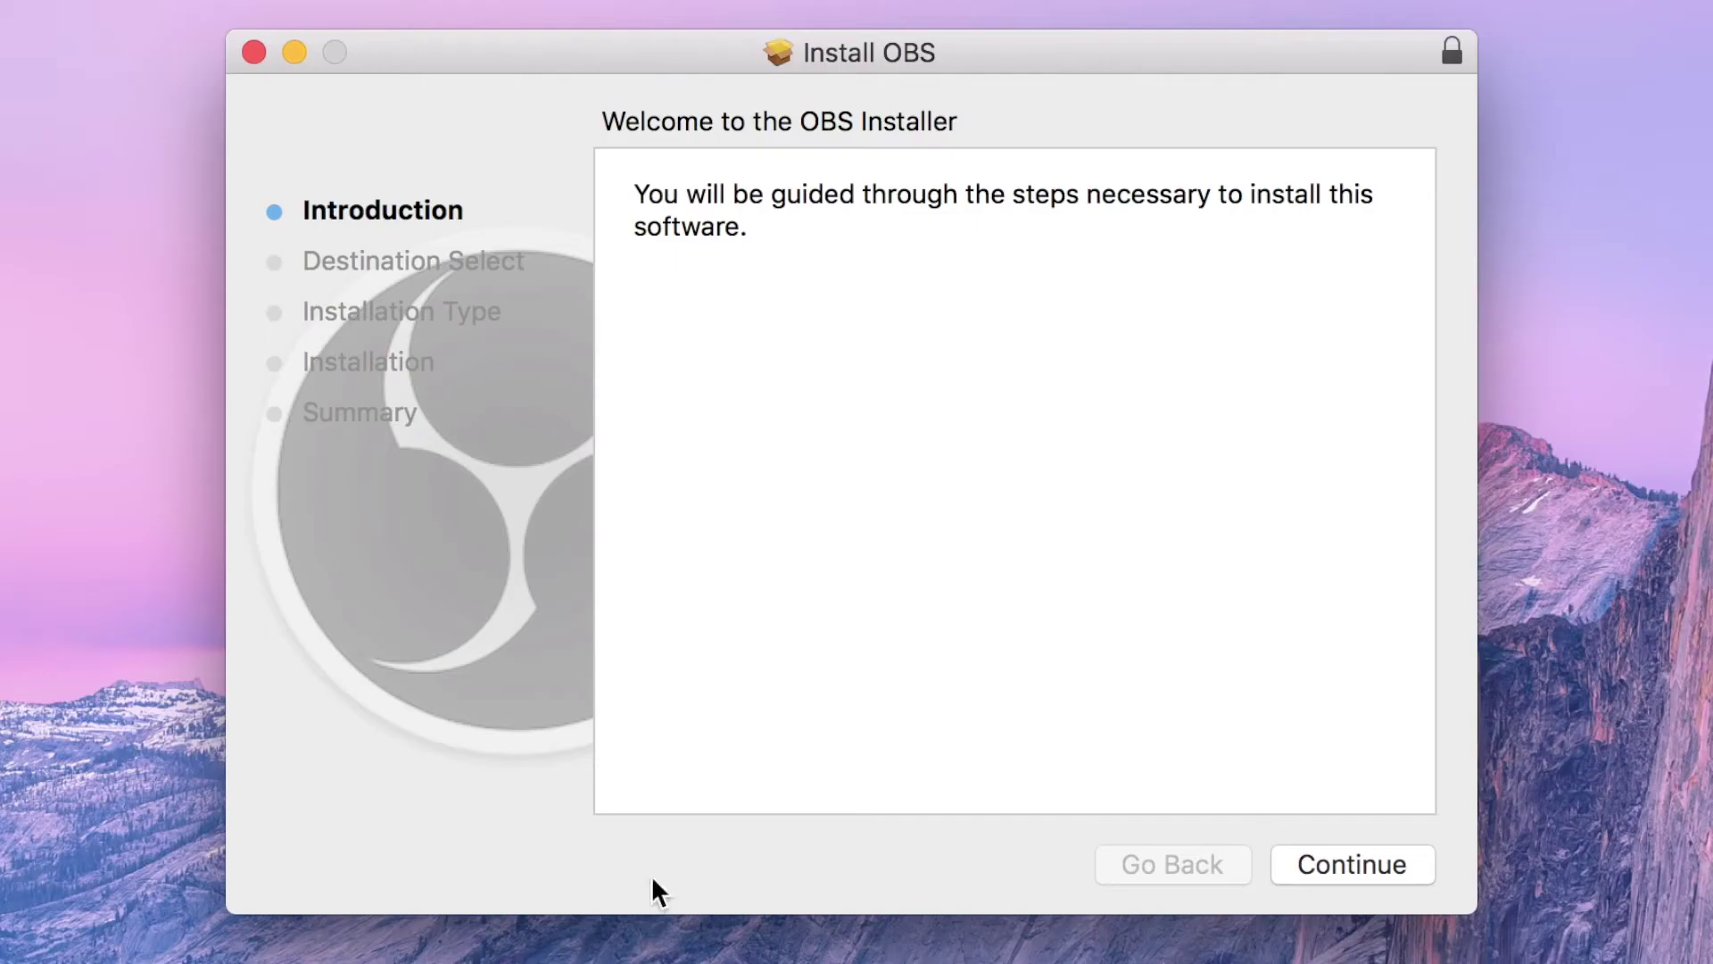
pyautogui.click(1417, 852)
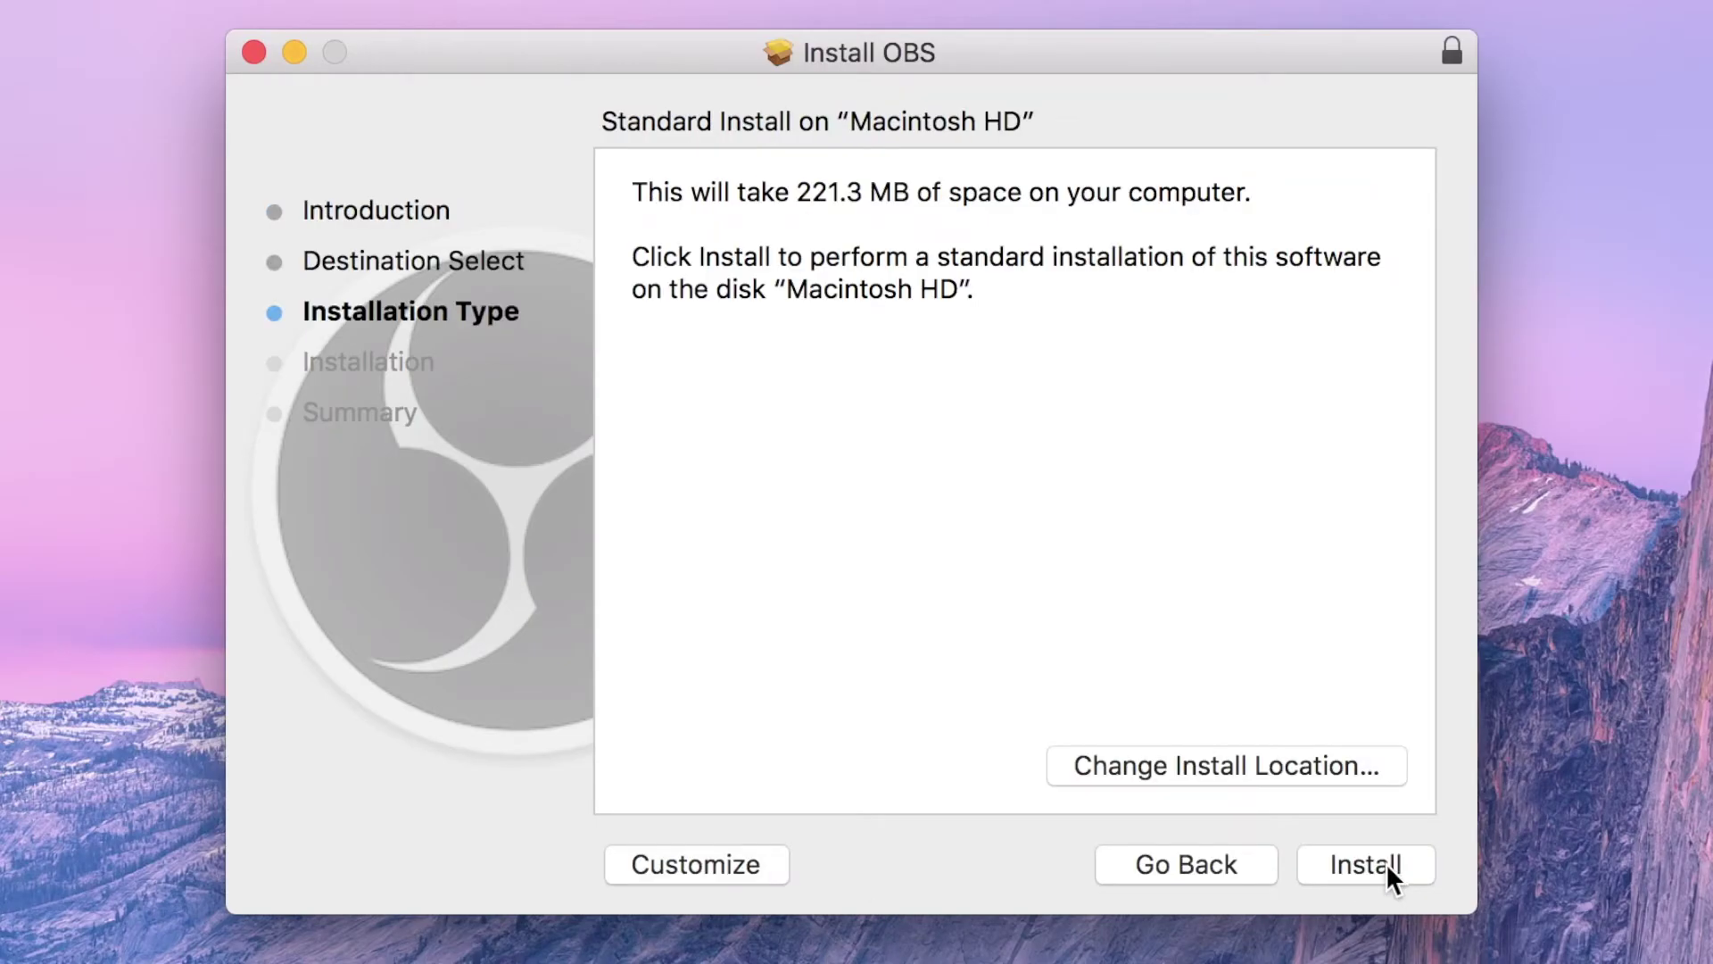
pyautogui.click(1385, 864)
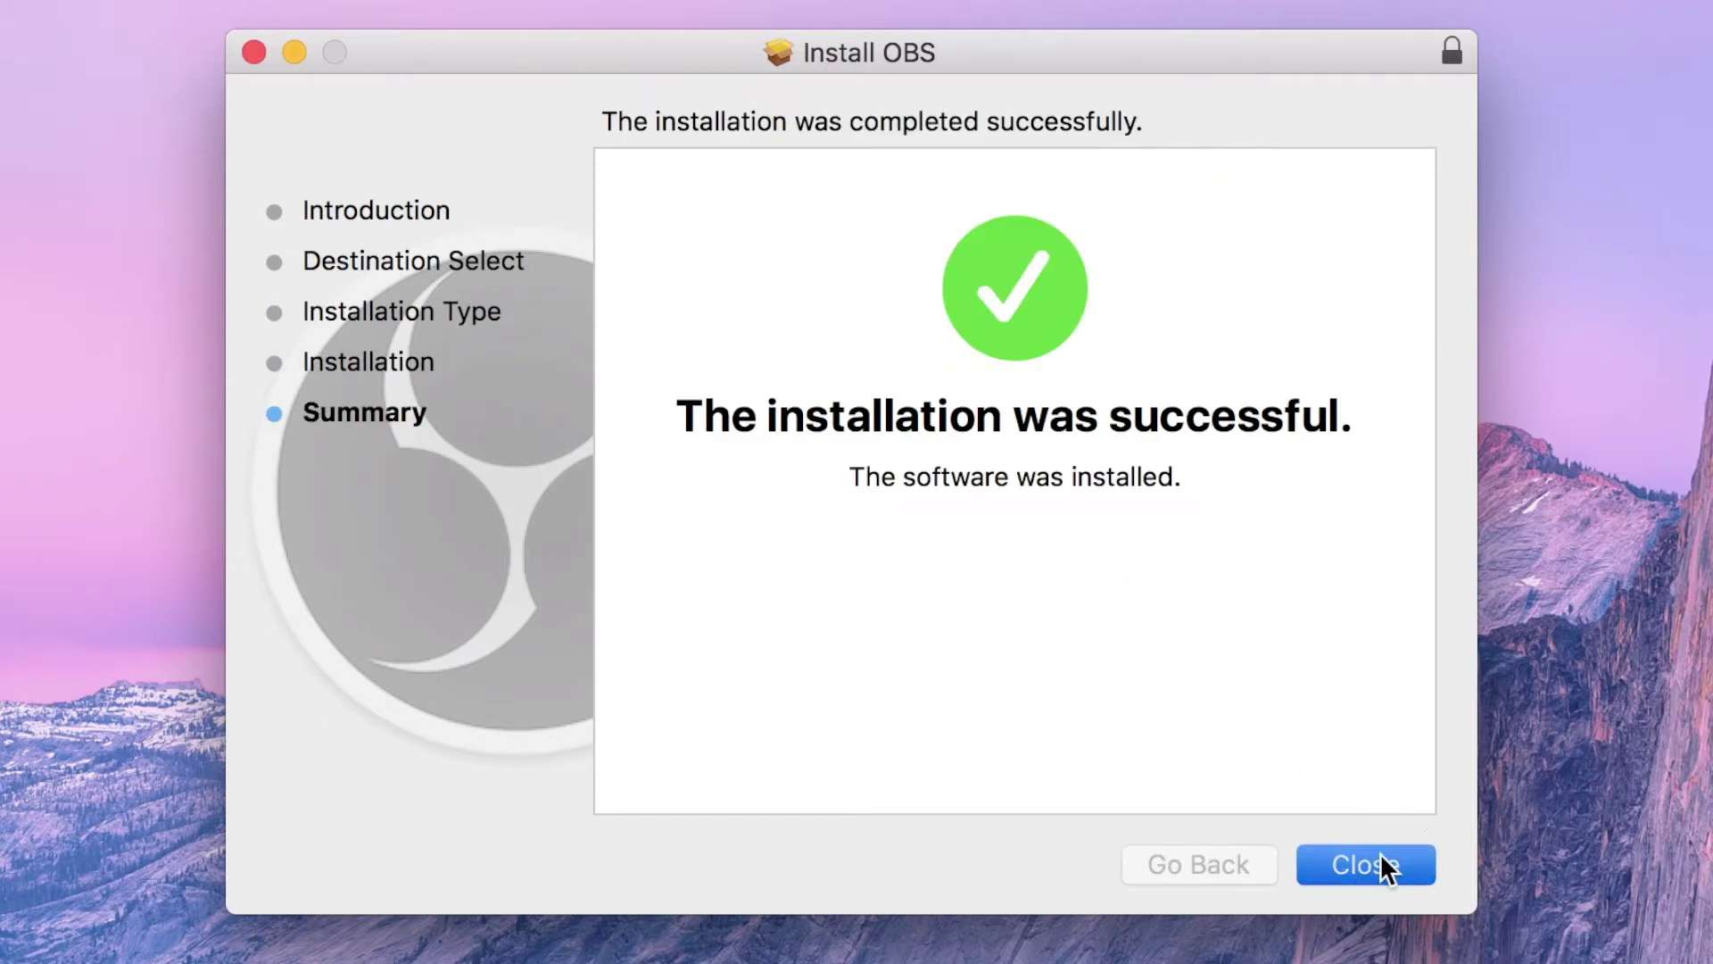
pyautogui.click(1383, 864)
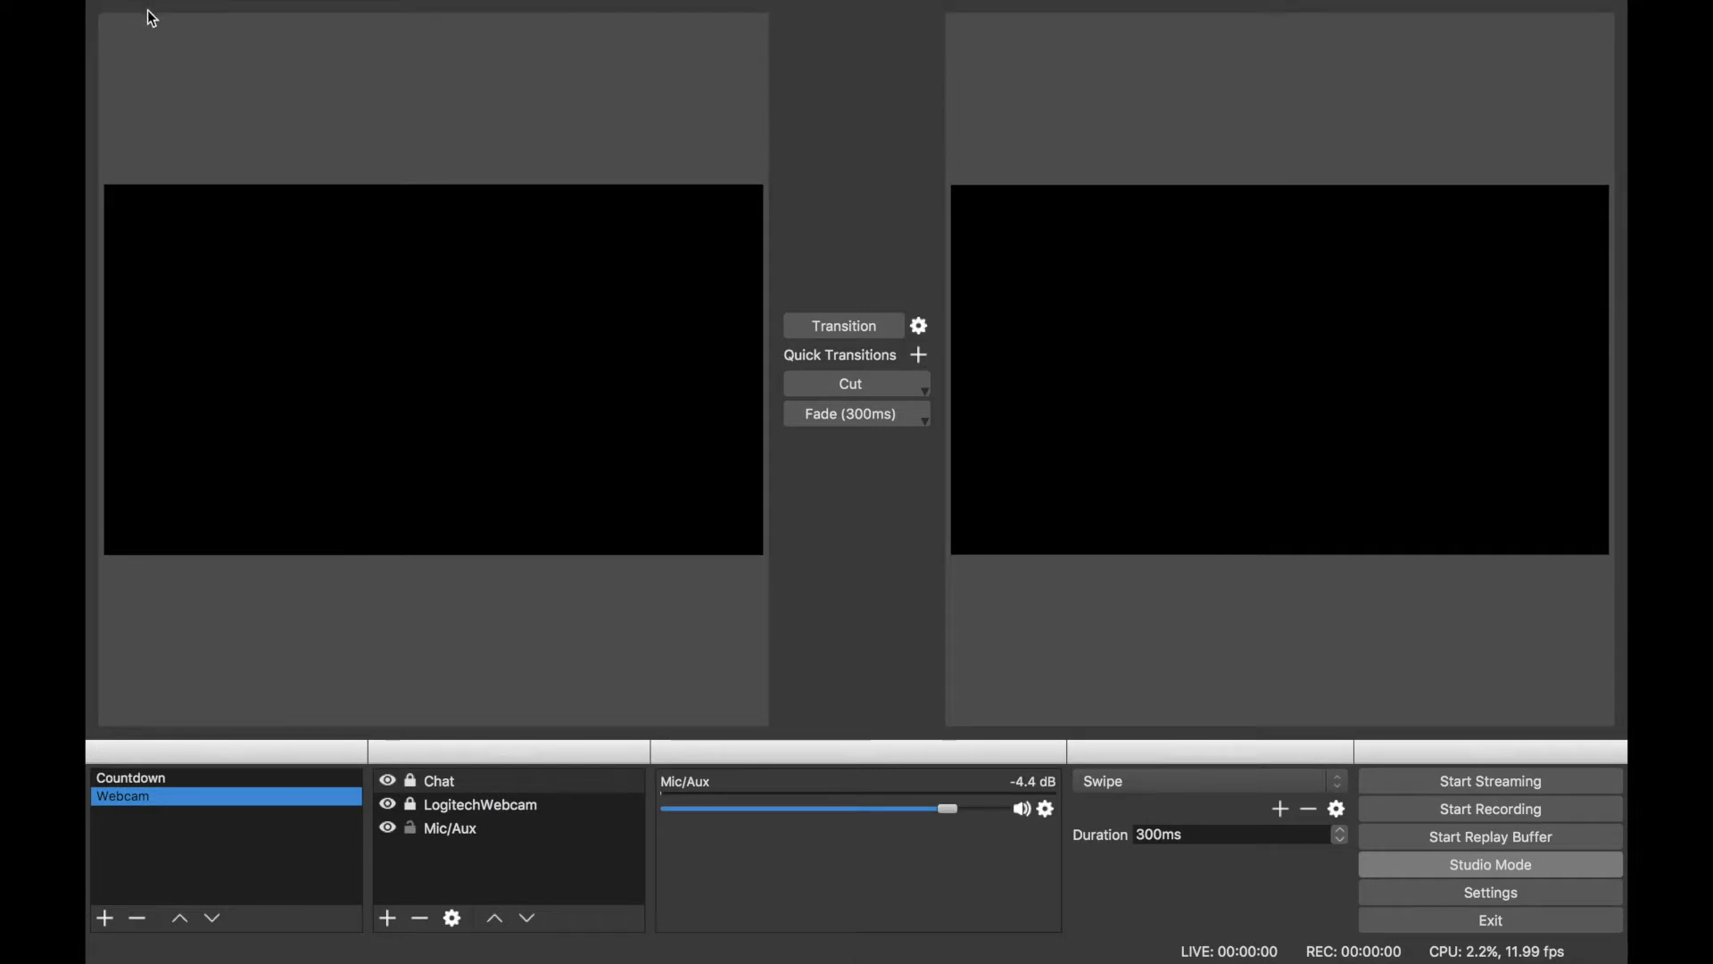
# Step: In Stream settings, choose YouTube / YouTube Gaming with the Primary YouTube ingest server
pyautogui.moveTo(174, 7)
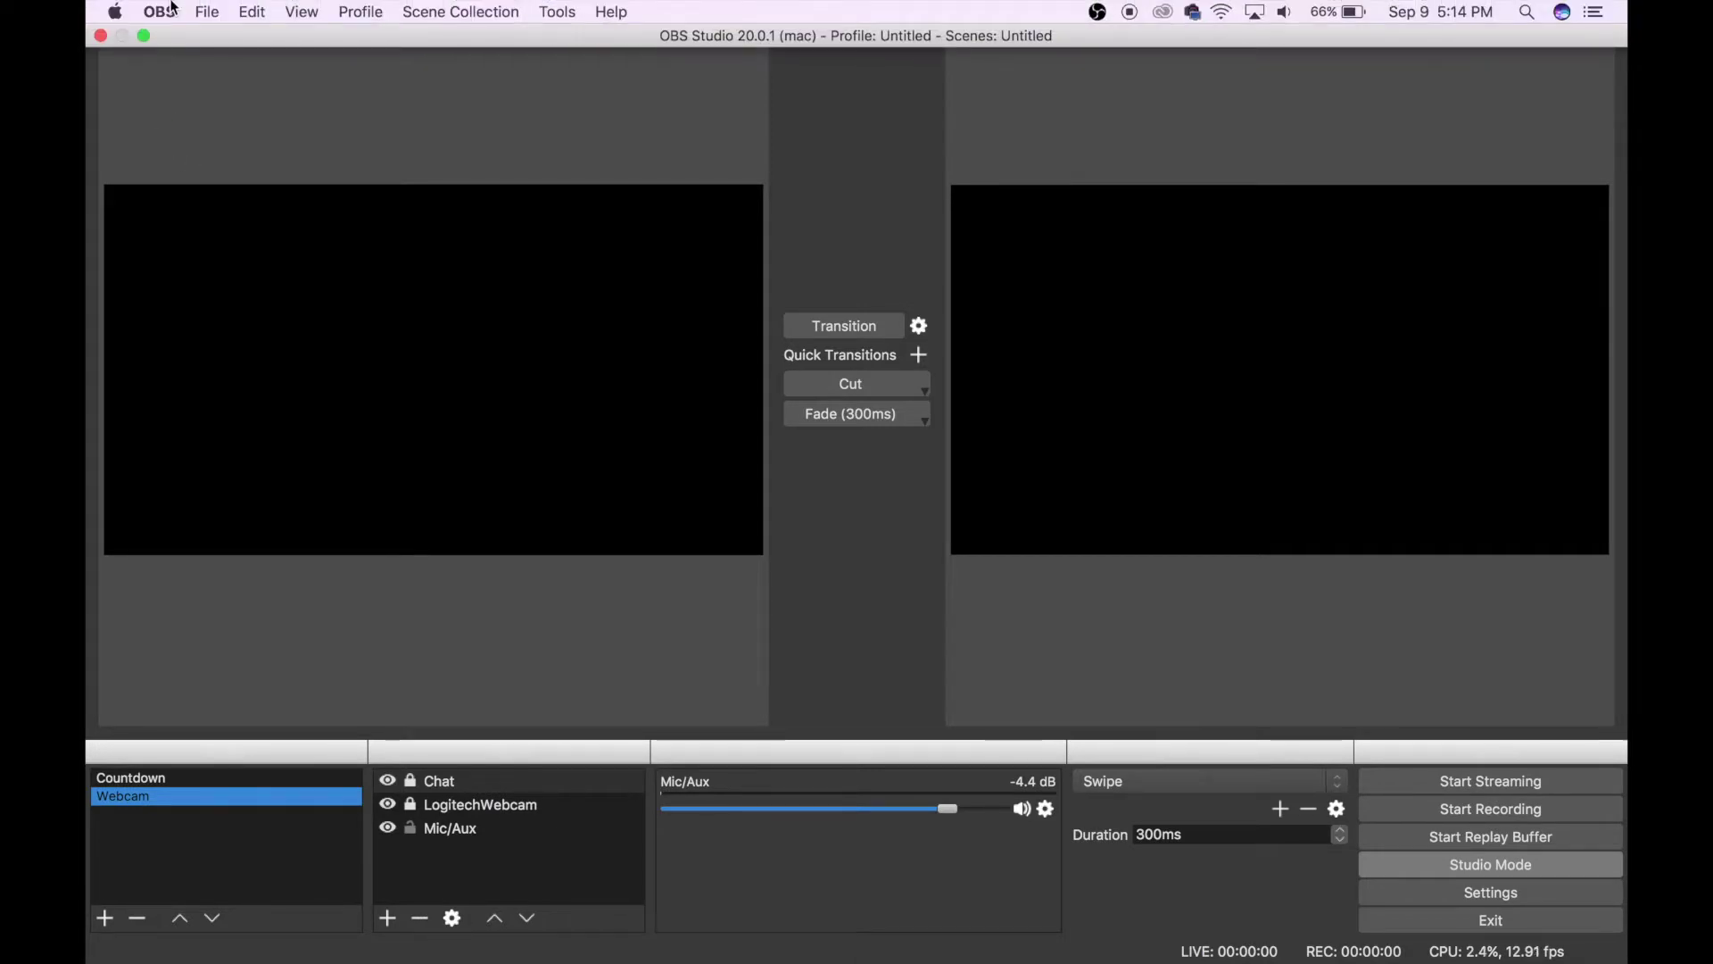
pyautogui.click(1499, 898)
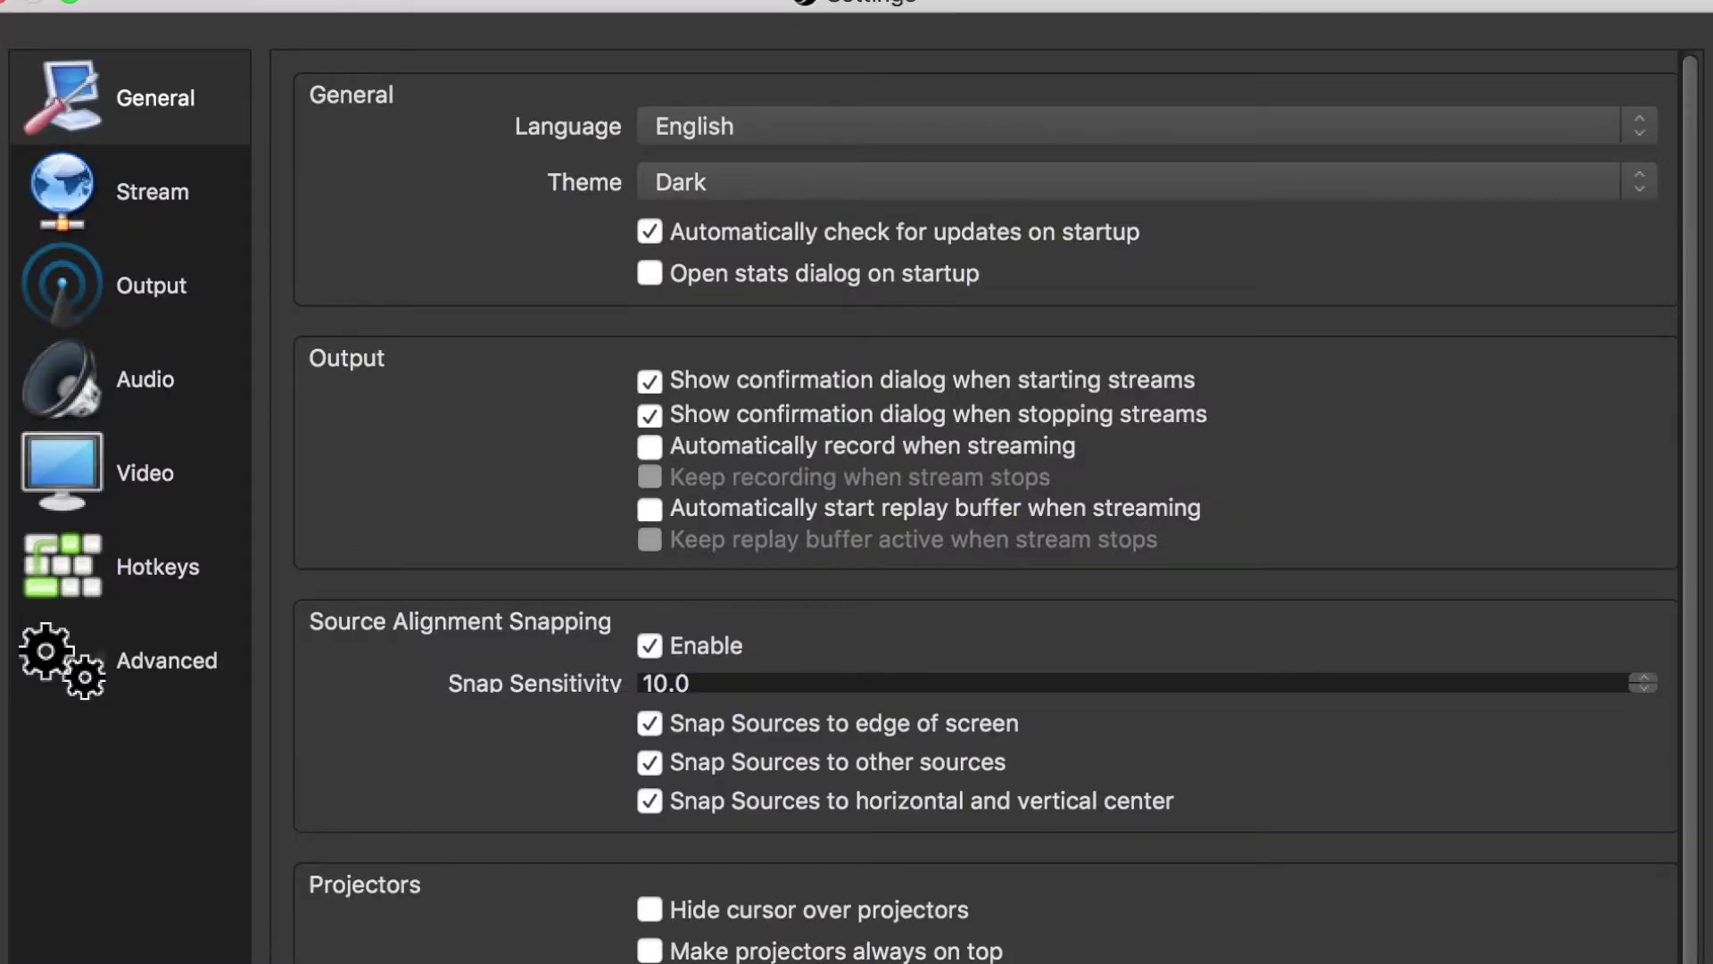
pyautogui.click(105, 207)
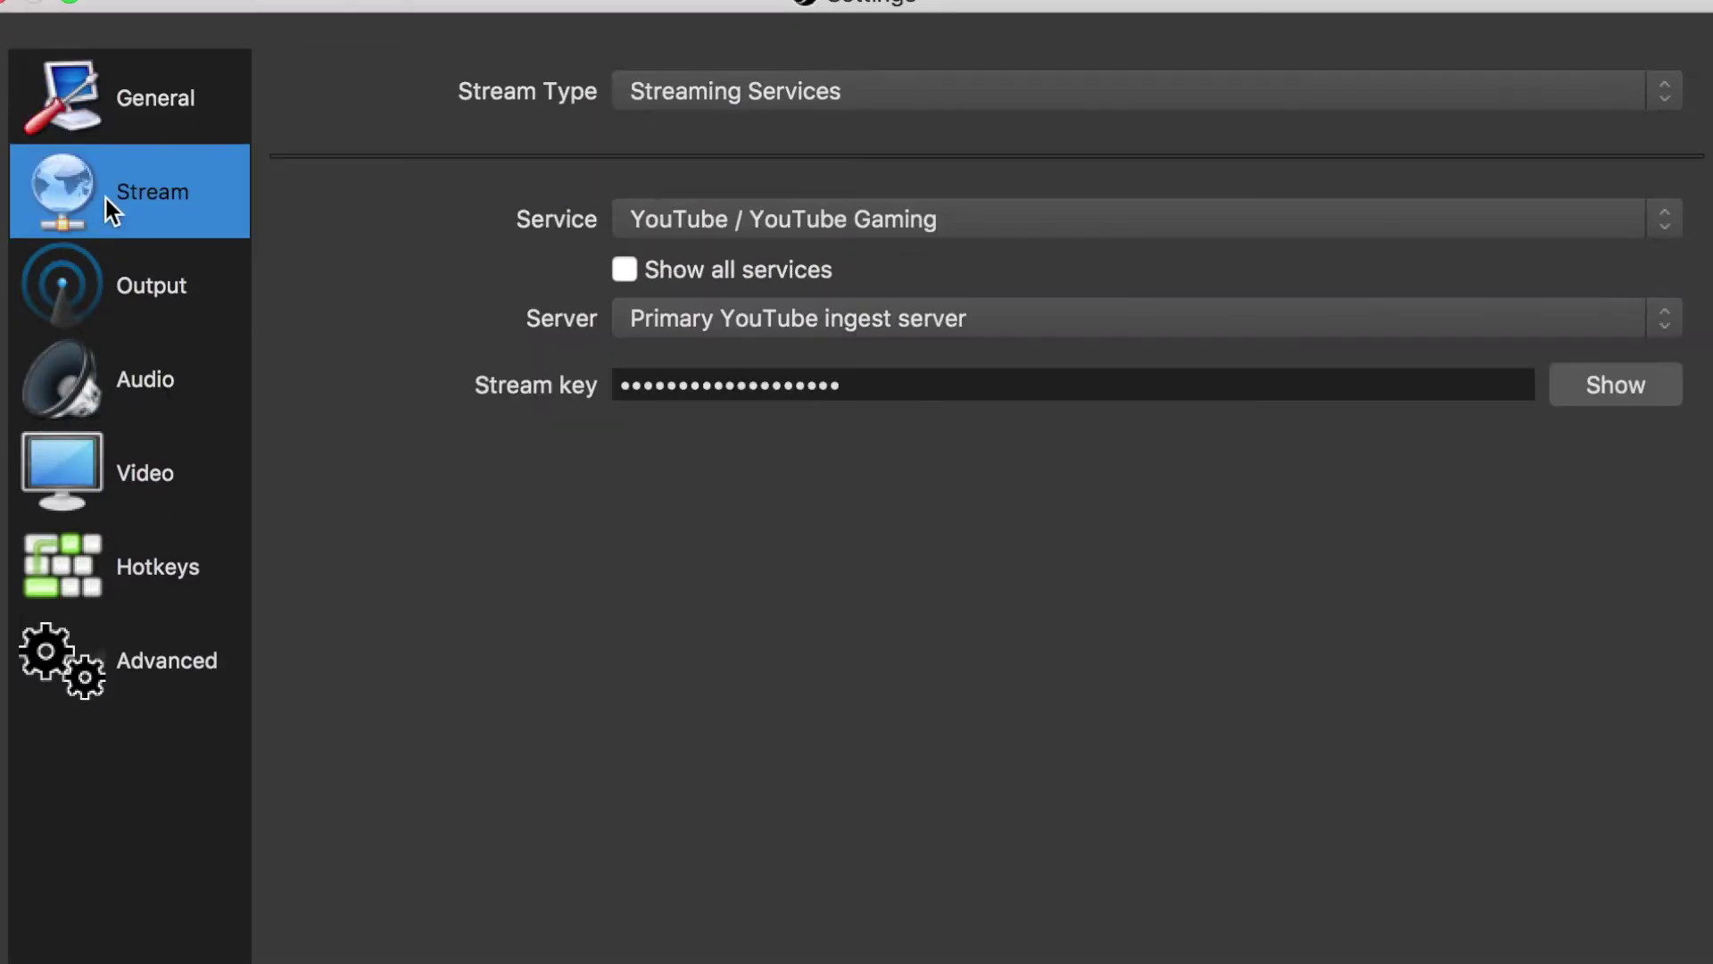
pyautogui.click(957, 220)
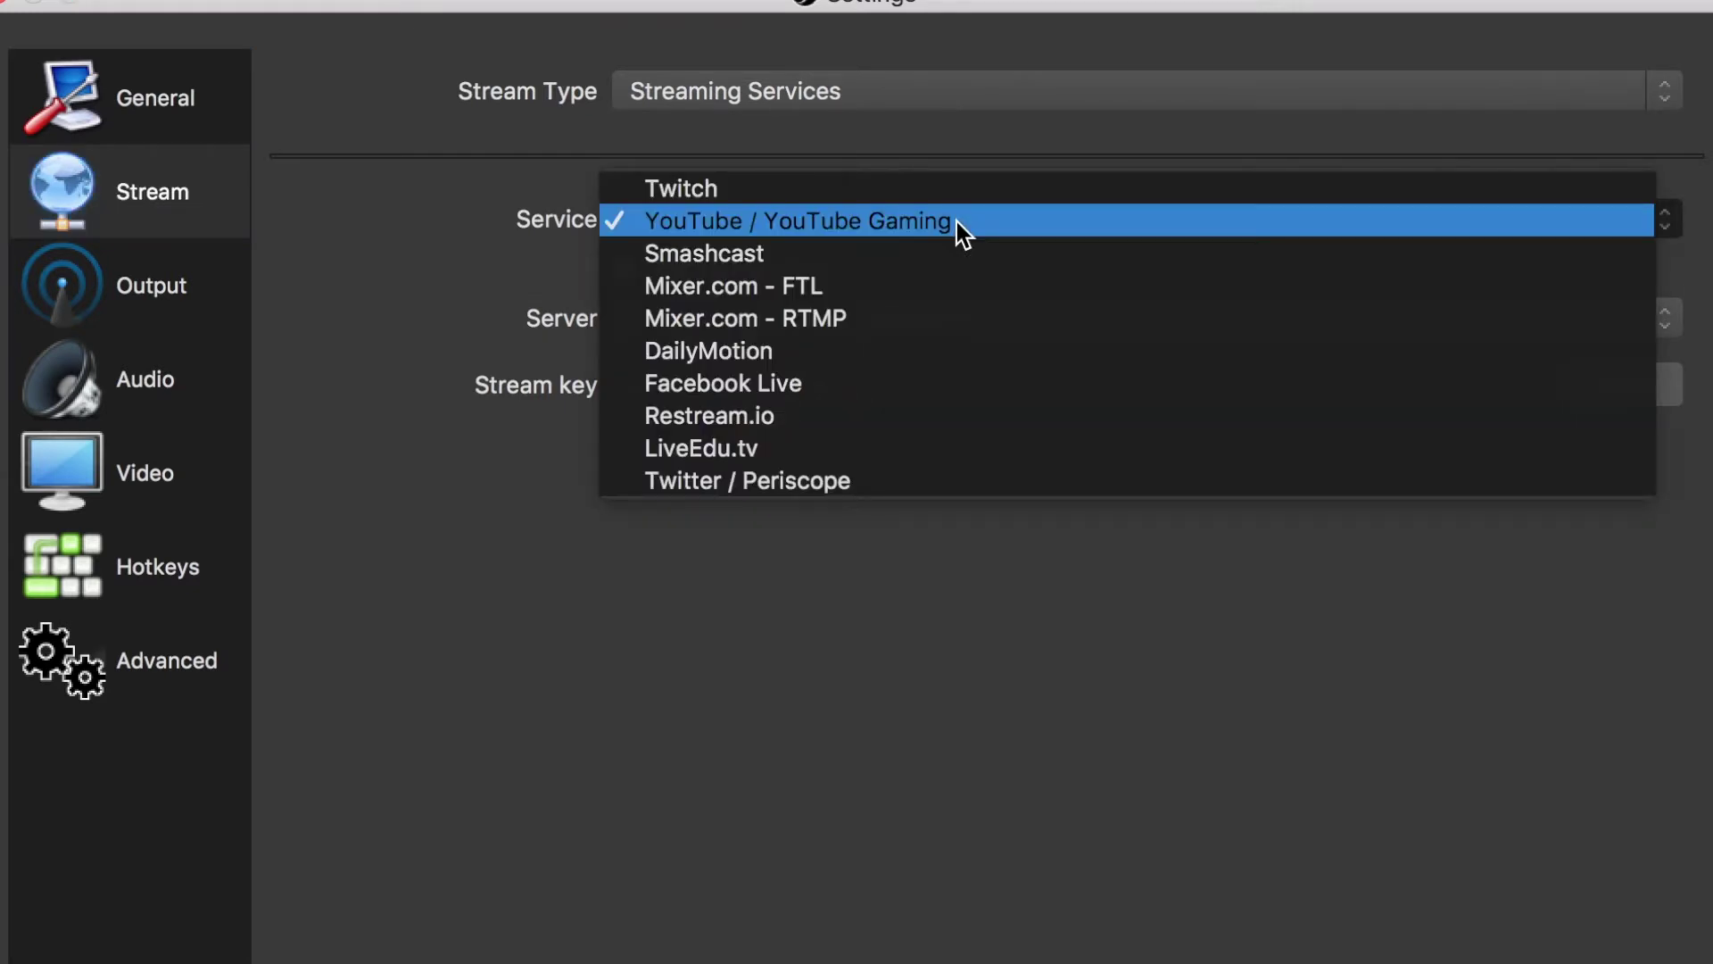
pyautogui.click(926, 232)
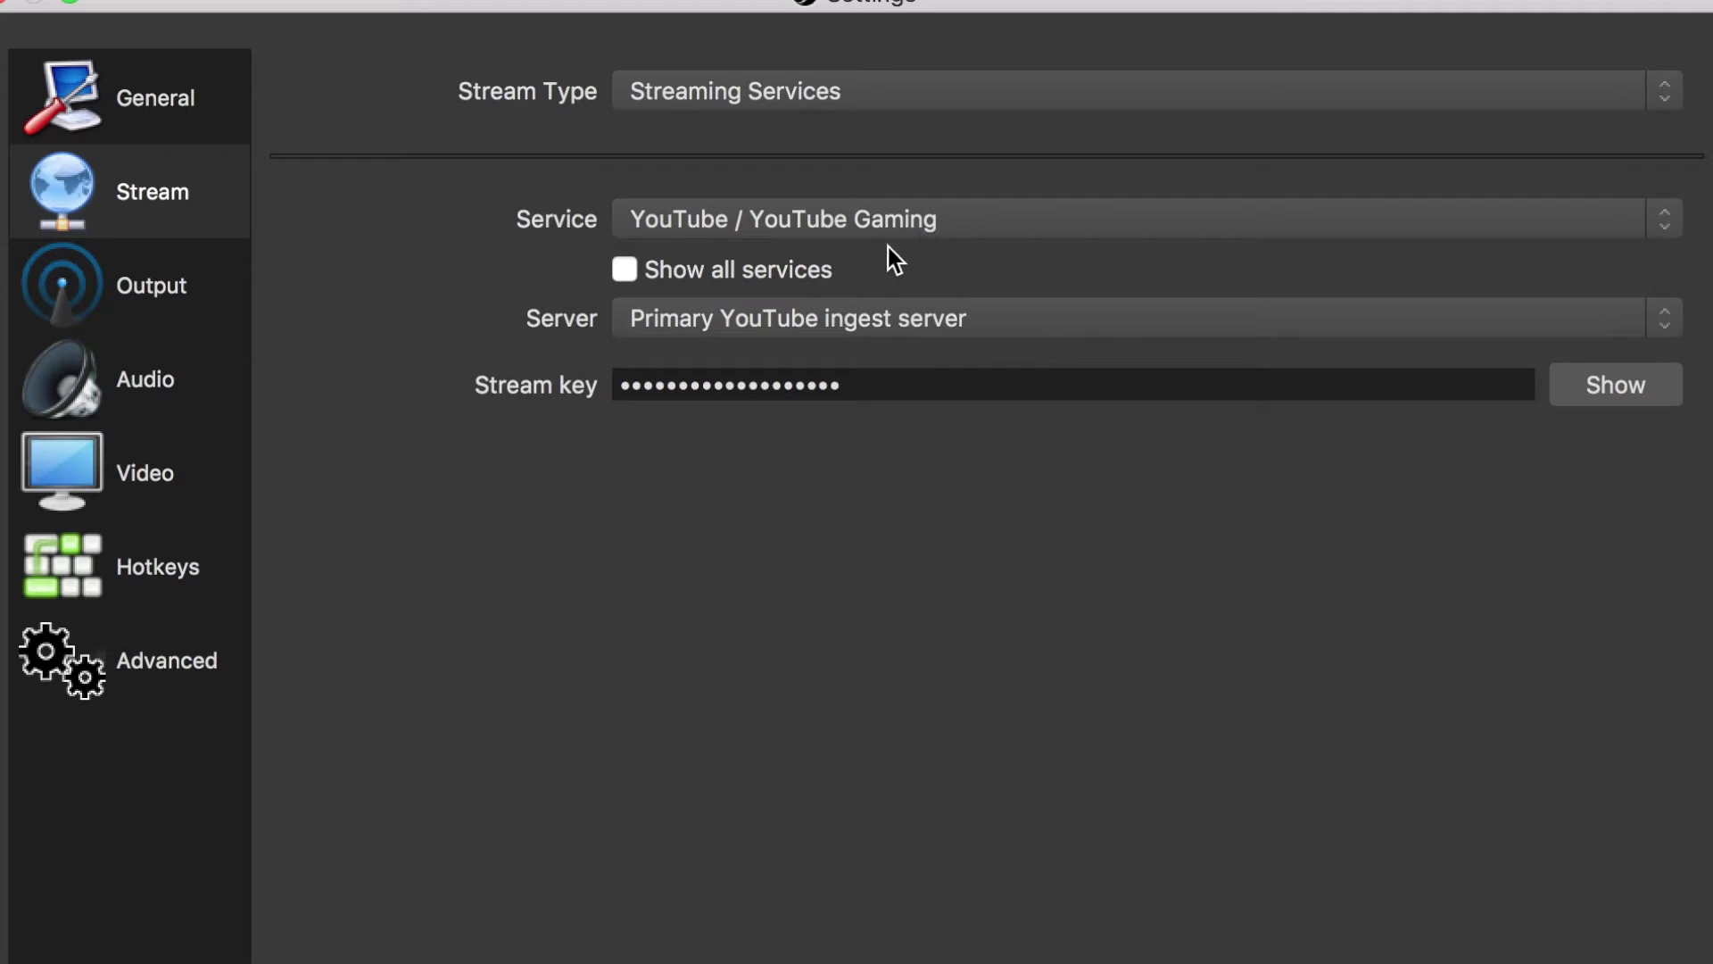
pyautogui.click(1057, 317)
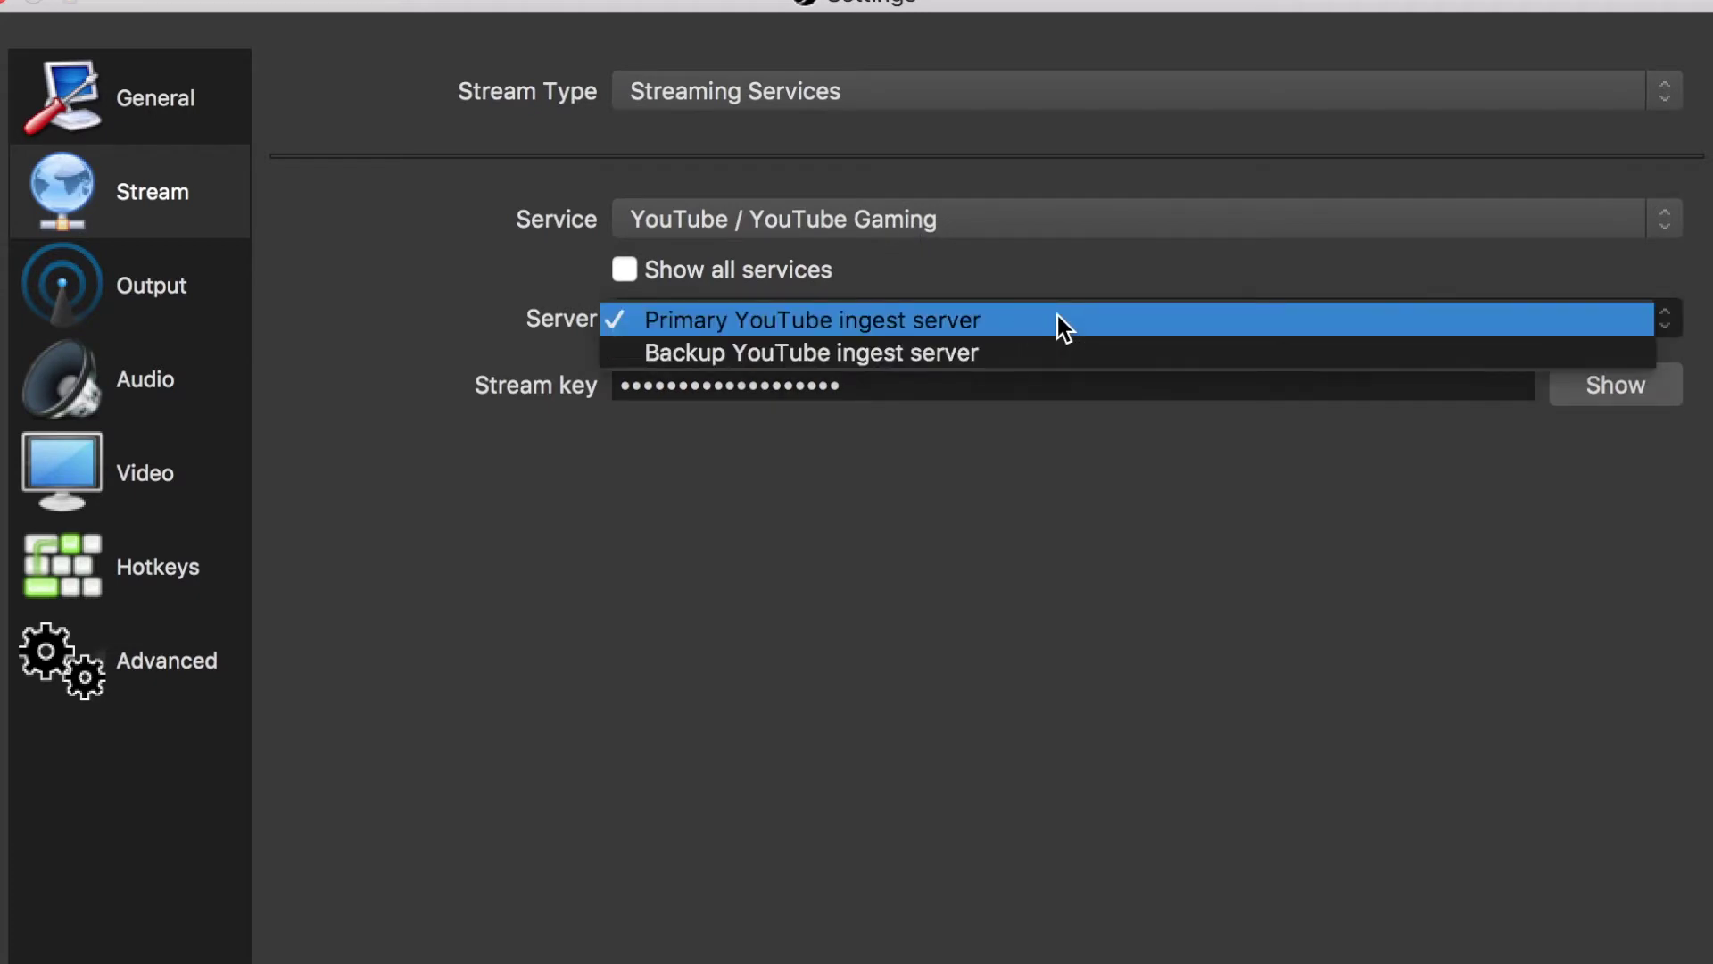
pyautogui.click(1010, 327)
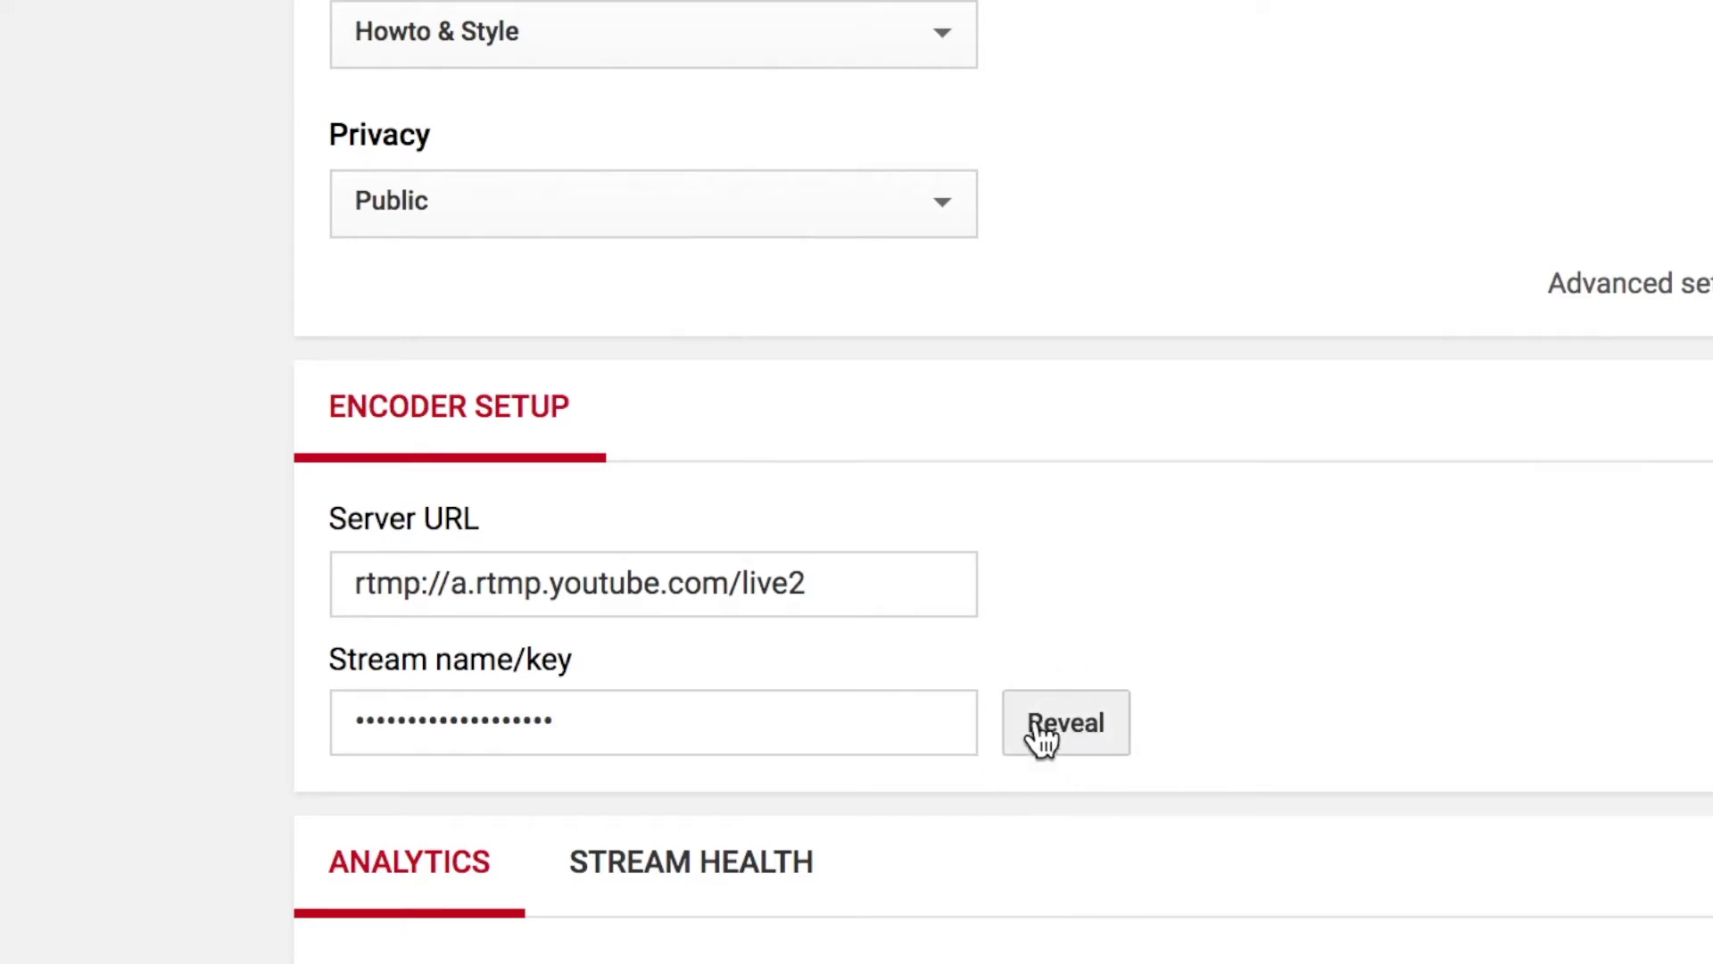
# Step: Select the stream key in the Live Dashboard's Encoder Setup for copying
pyautogui.click(669, 734)
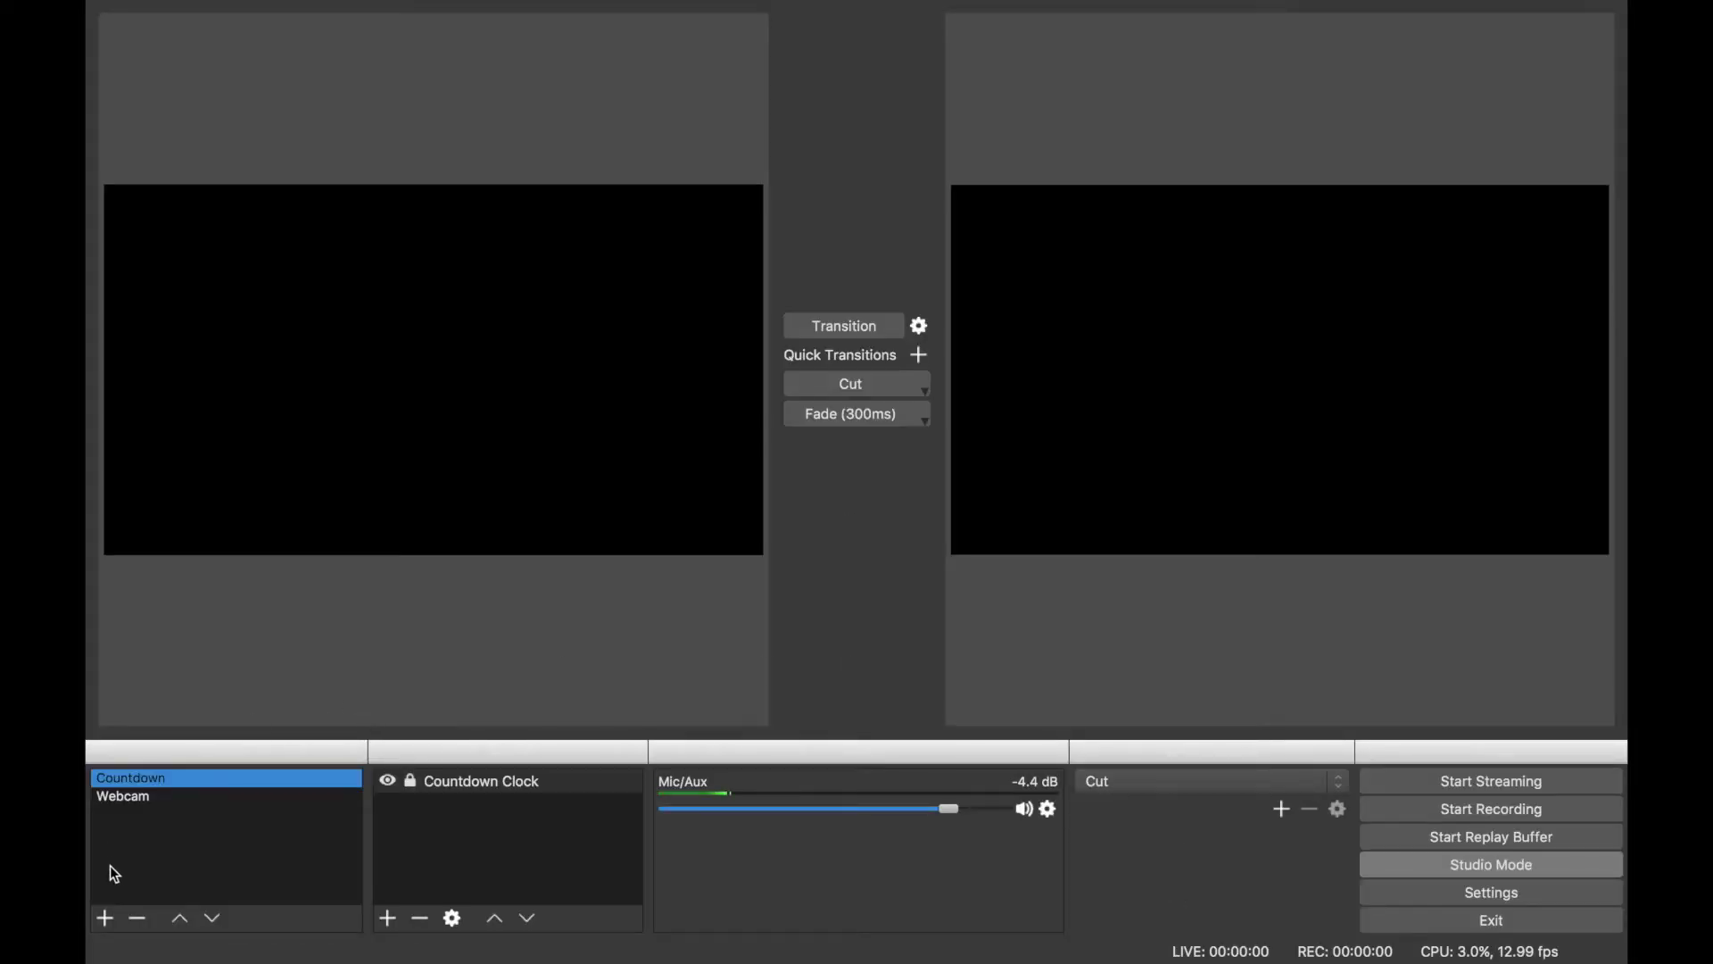
# Step: Create the 'Webcam 1' scene and add a Video Capture Device using the HD Pro Webcam C920
pyautogui.click(105, 918)
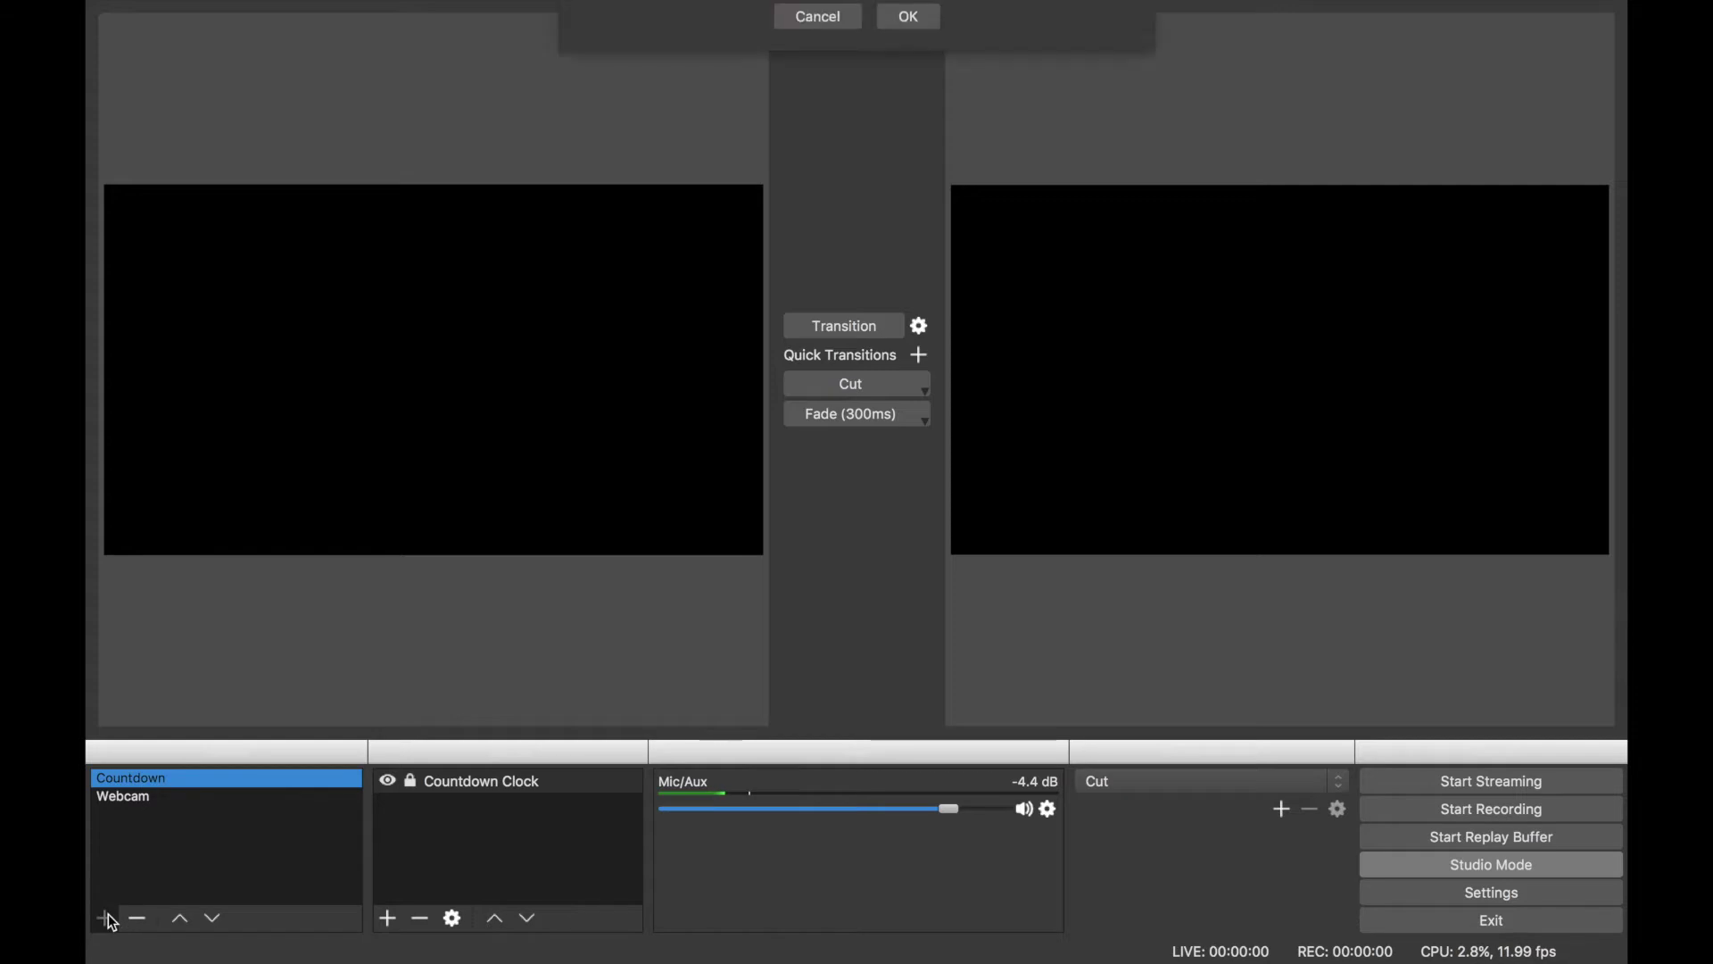
pyautogui.write('We')
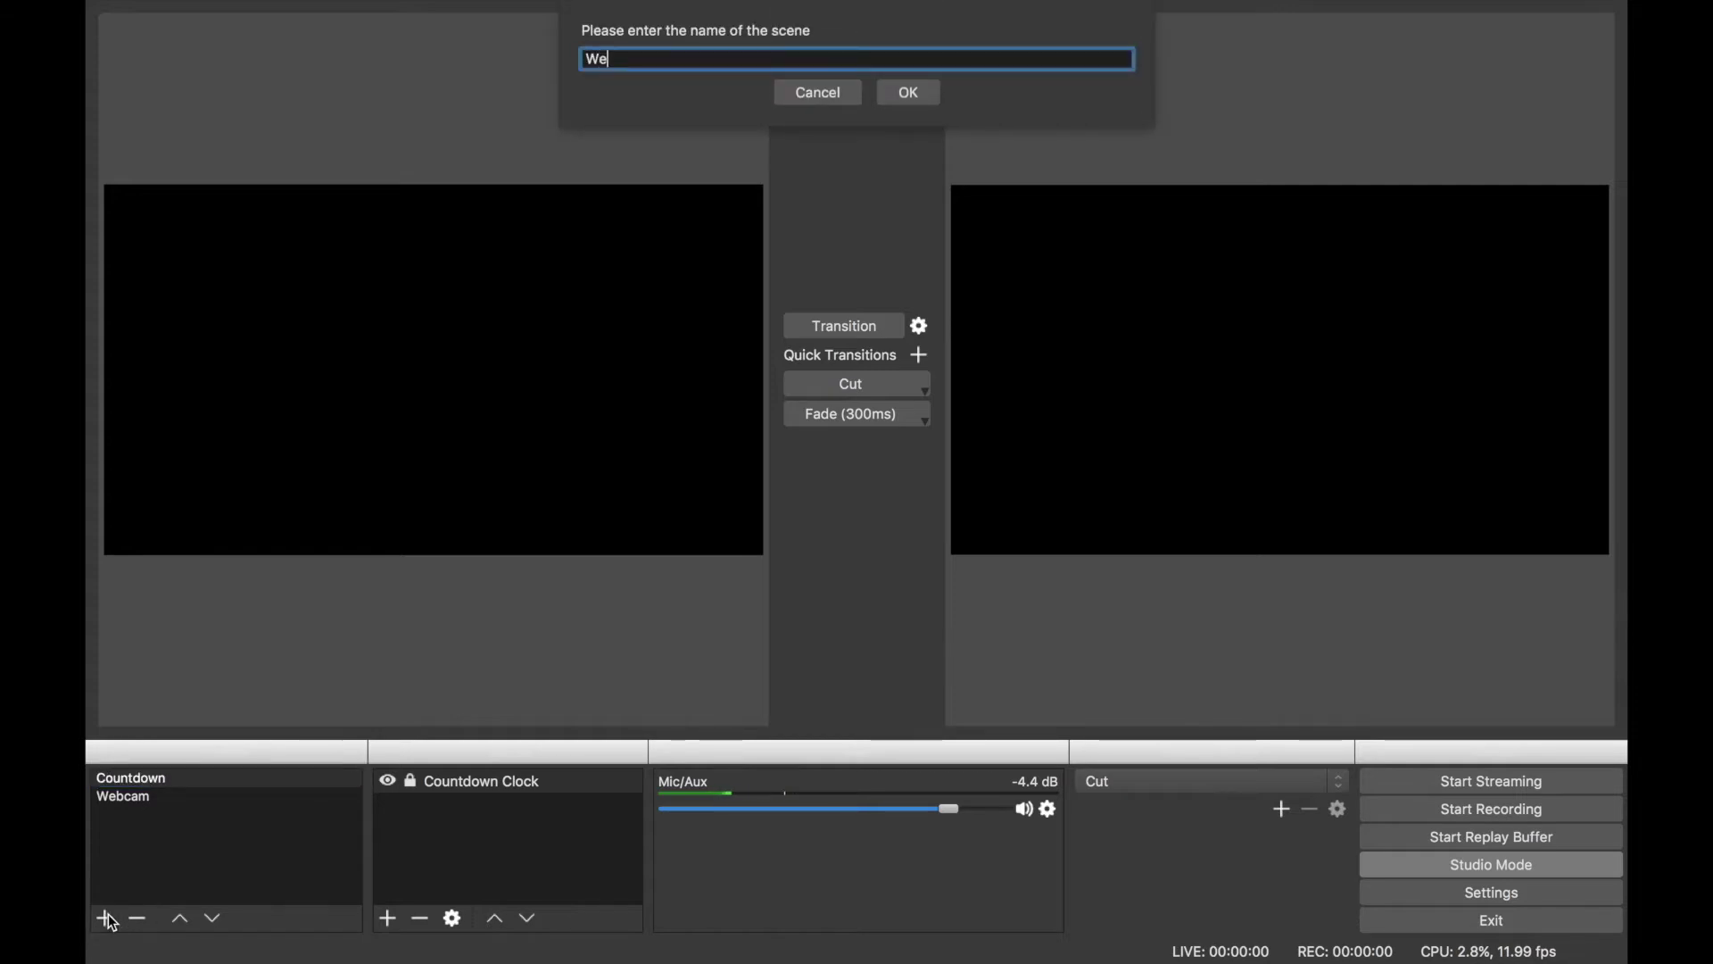
pyautogui.write('bcam')
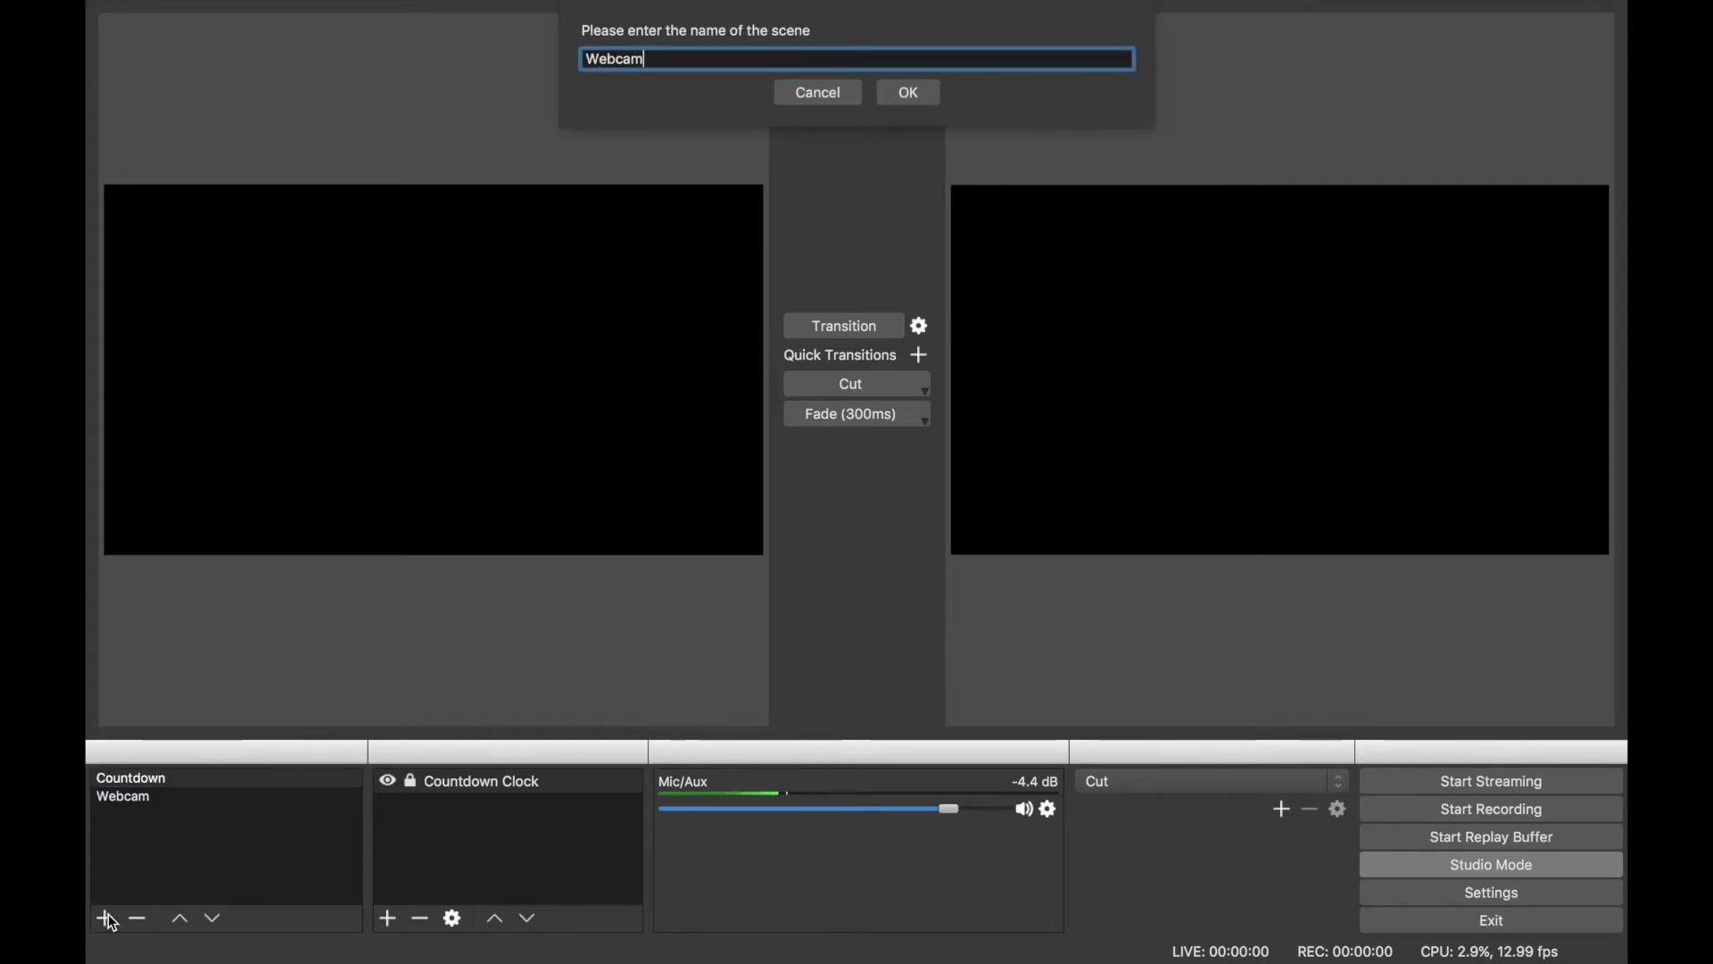
pyautogui.write(' 1')
pyautogui.click(910, 92)
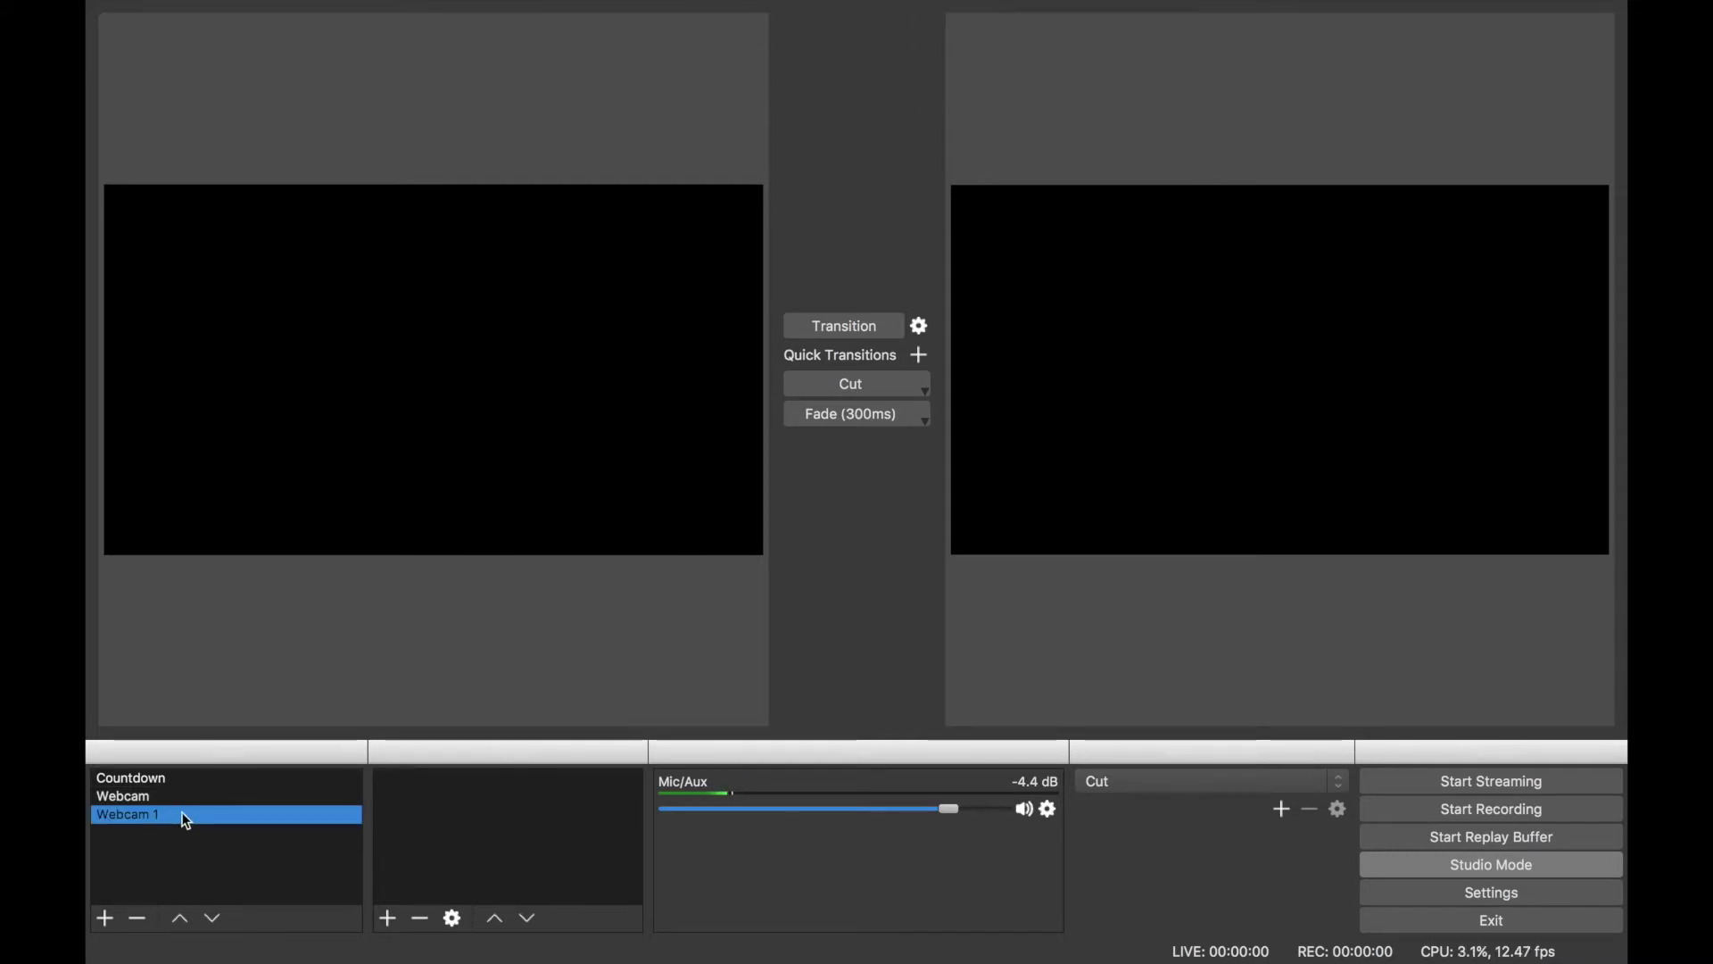
pyautogui.click(387, 918)
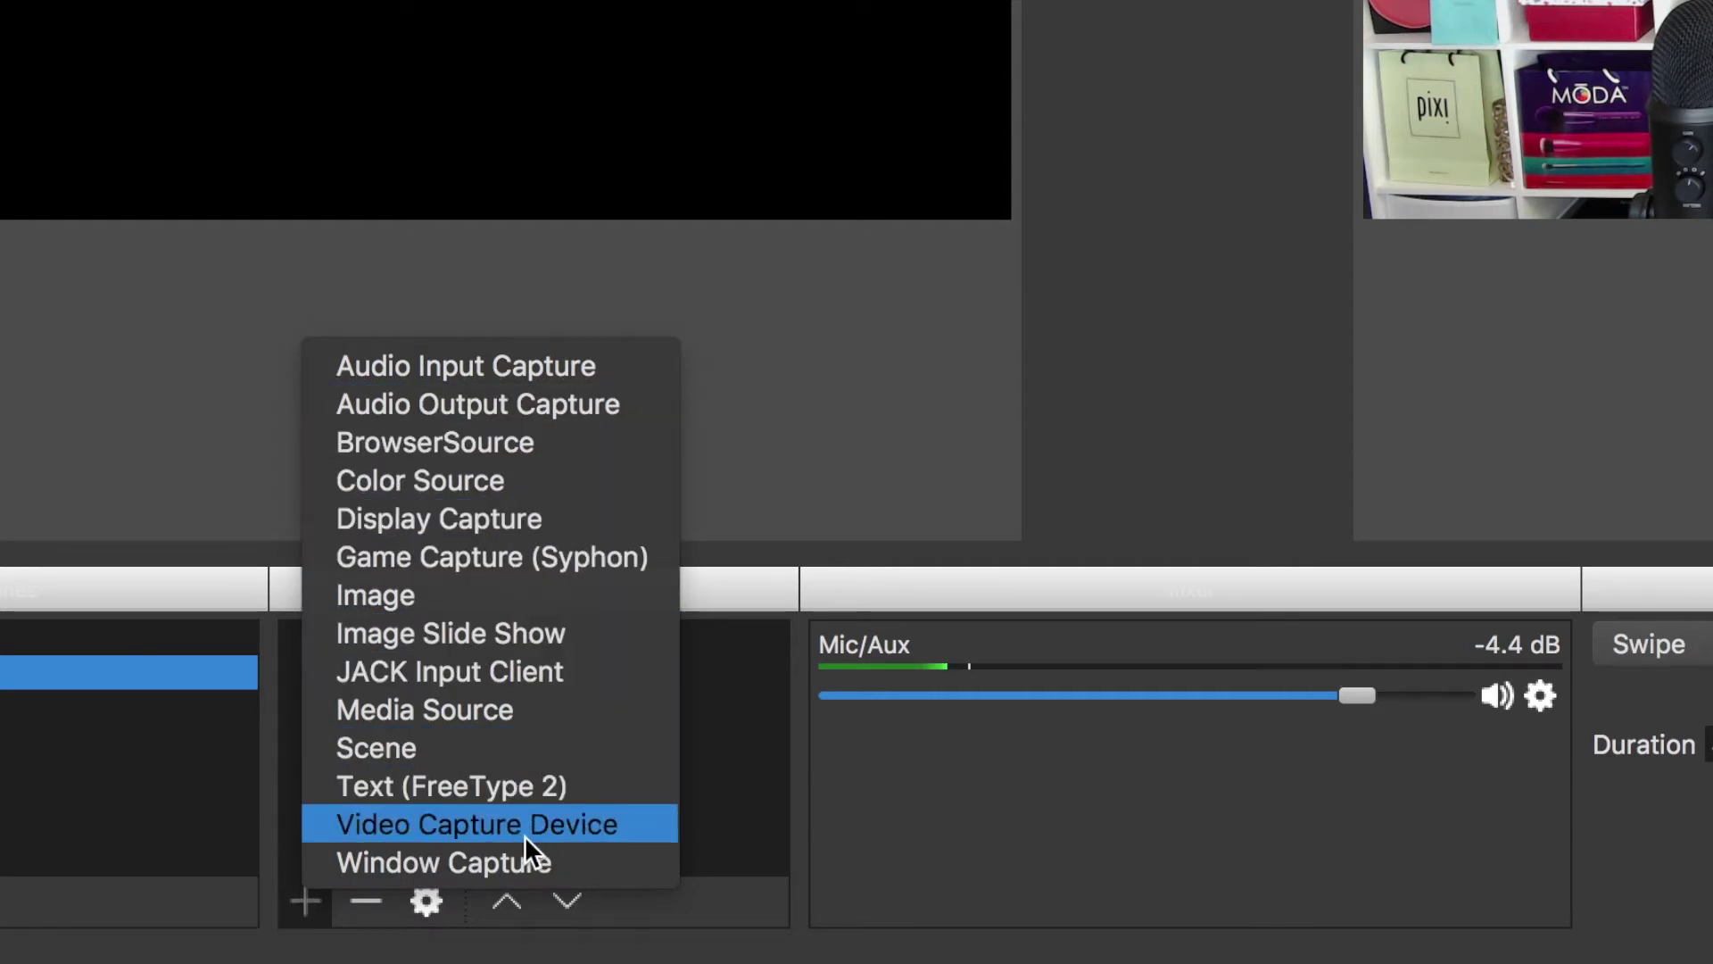
pyautogui.click(525, 835)
pyautogui.press('Return')
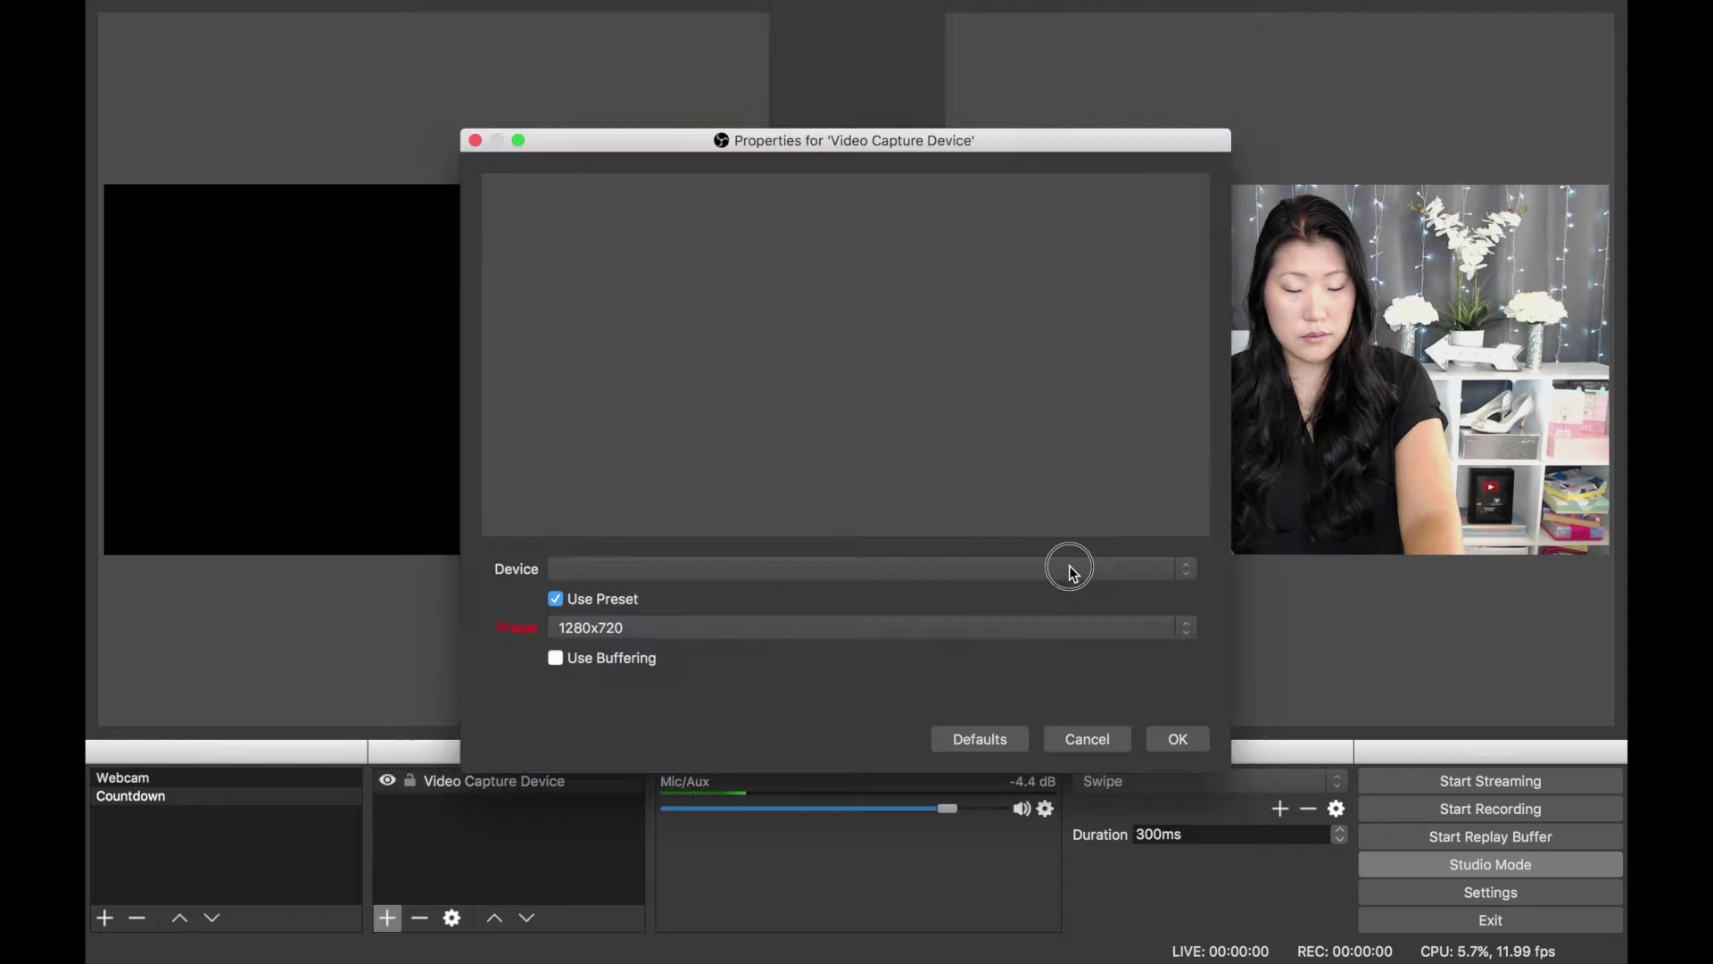
pyautogui.click(1071, 572)
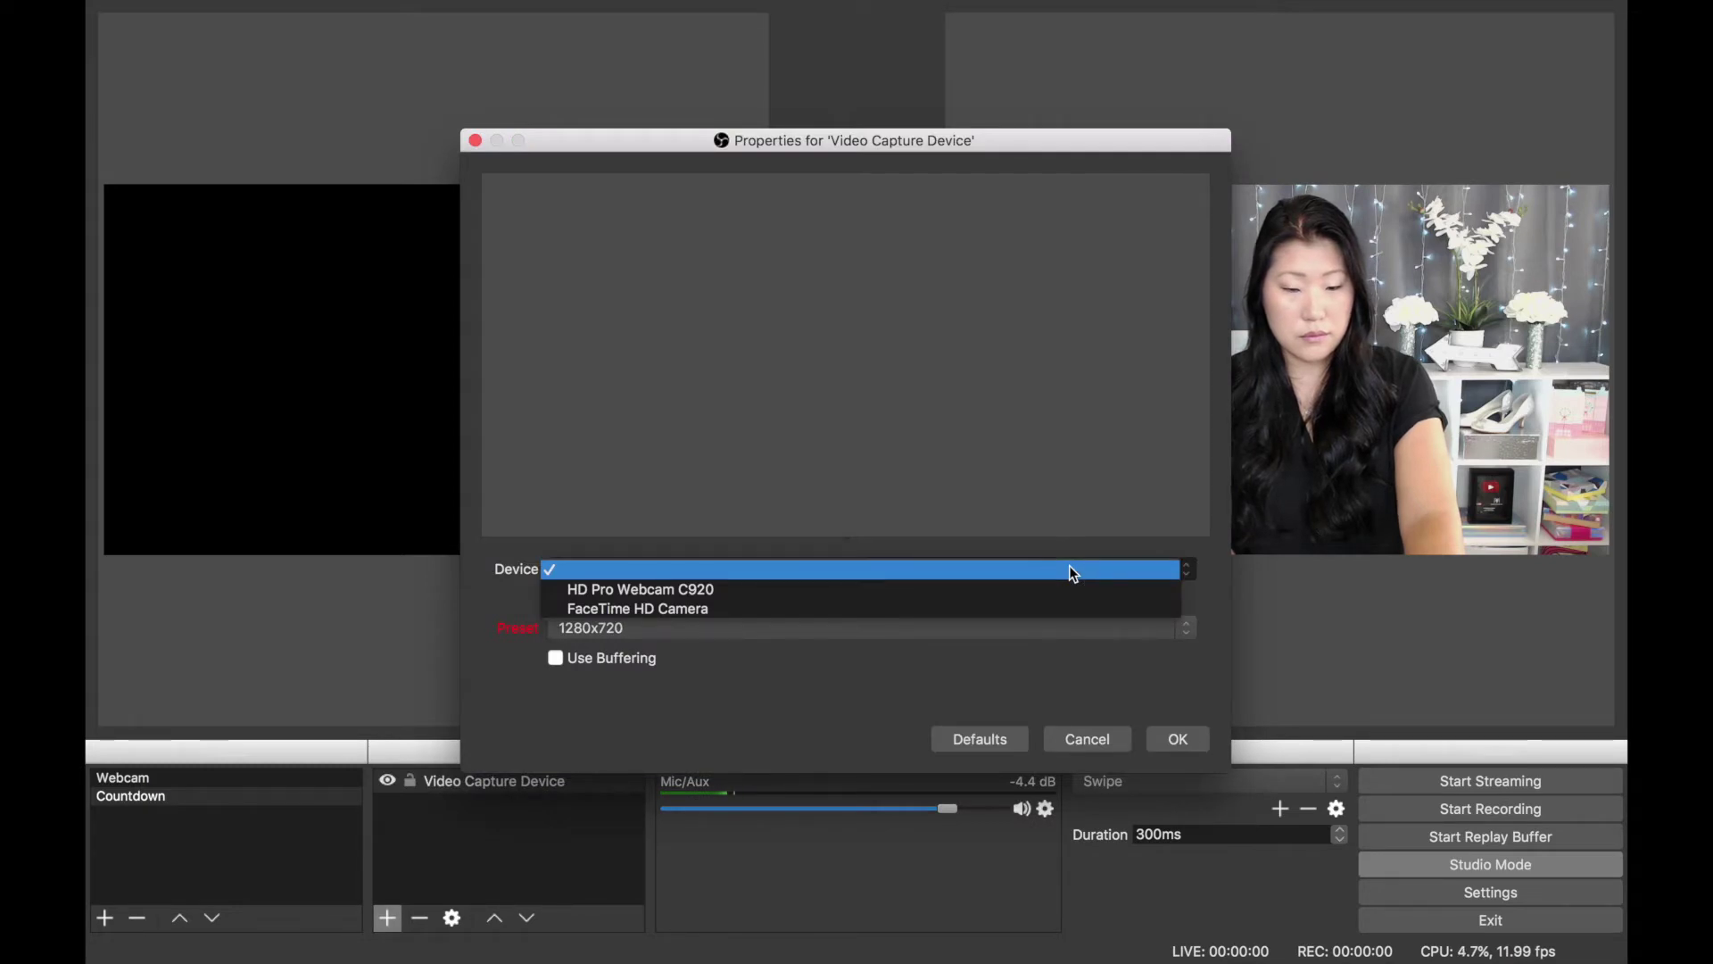
pyautogui.click(1065, 589)
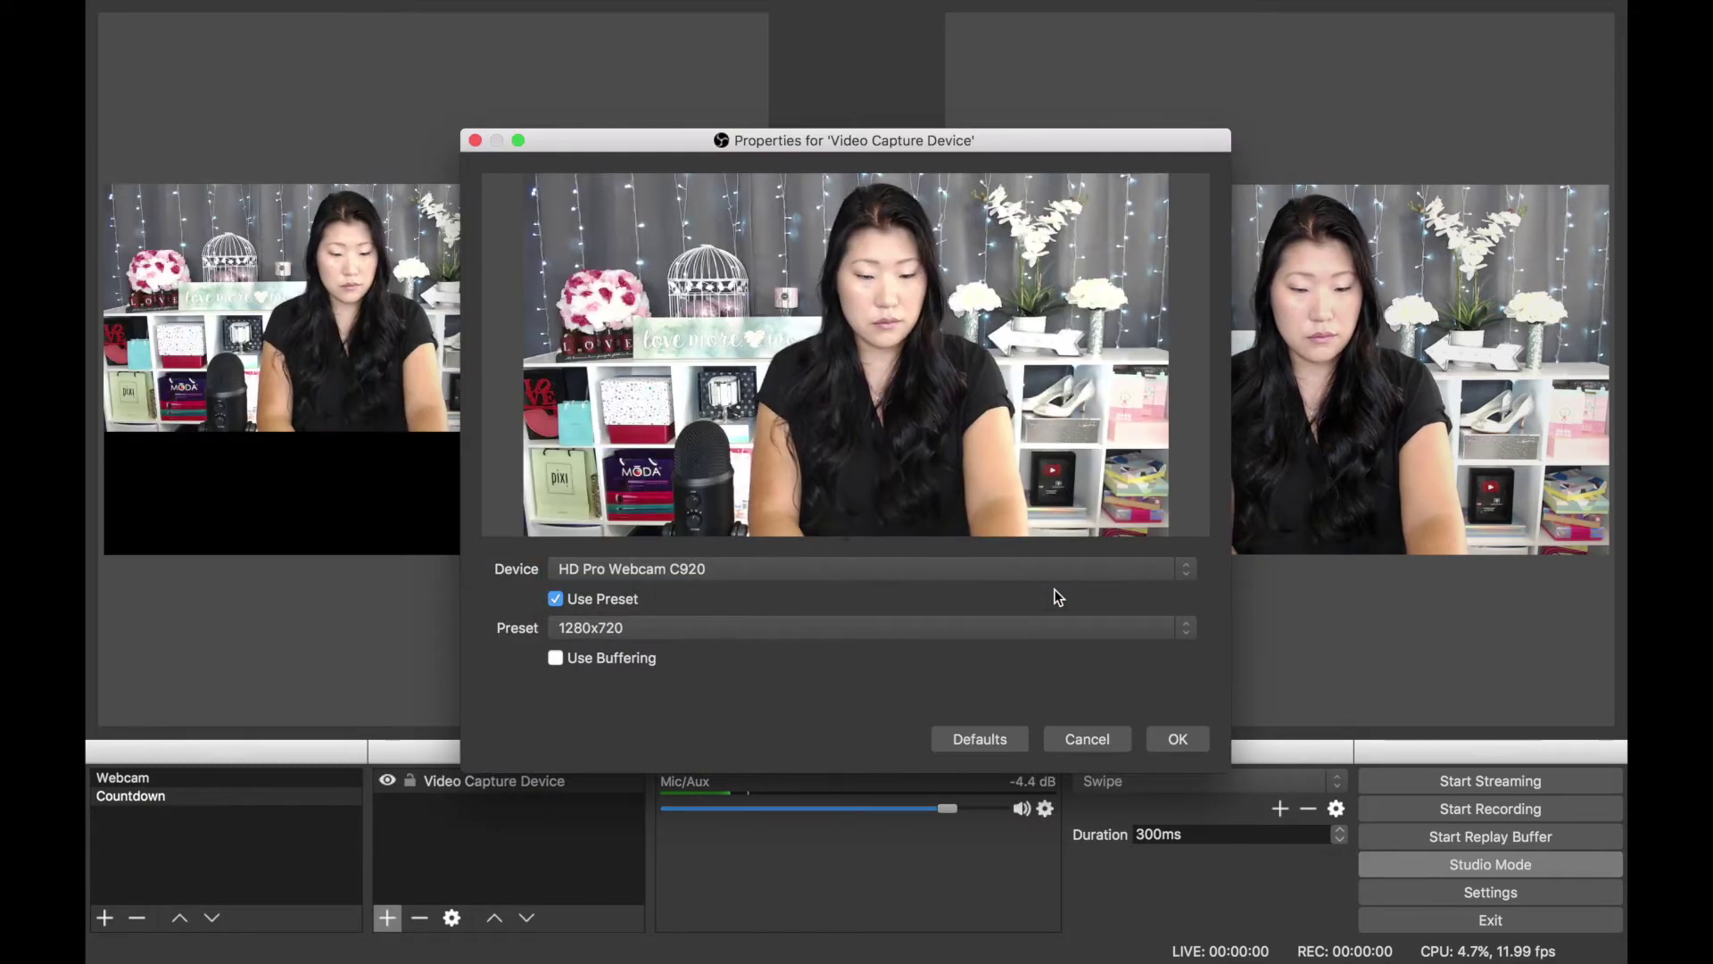
# Step: Turn off Use Preset and set the webcam to 1920x1080 at 24 FPS
pyautogui.click(559, 601)
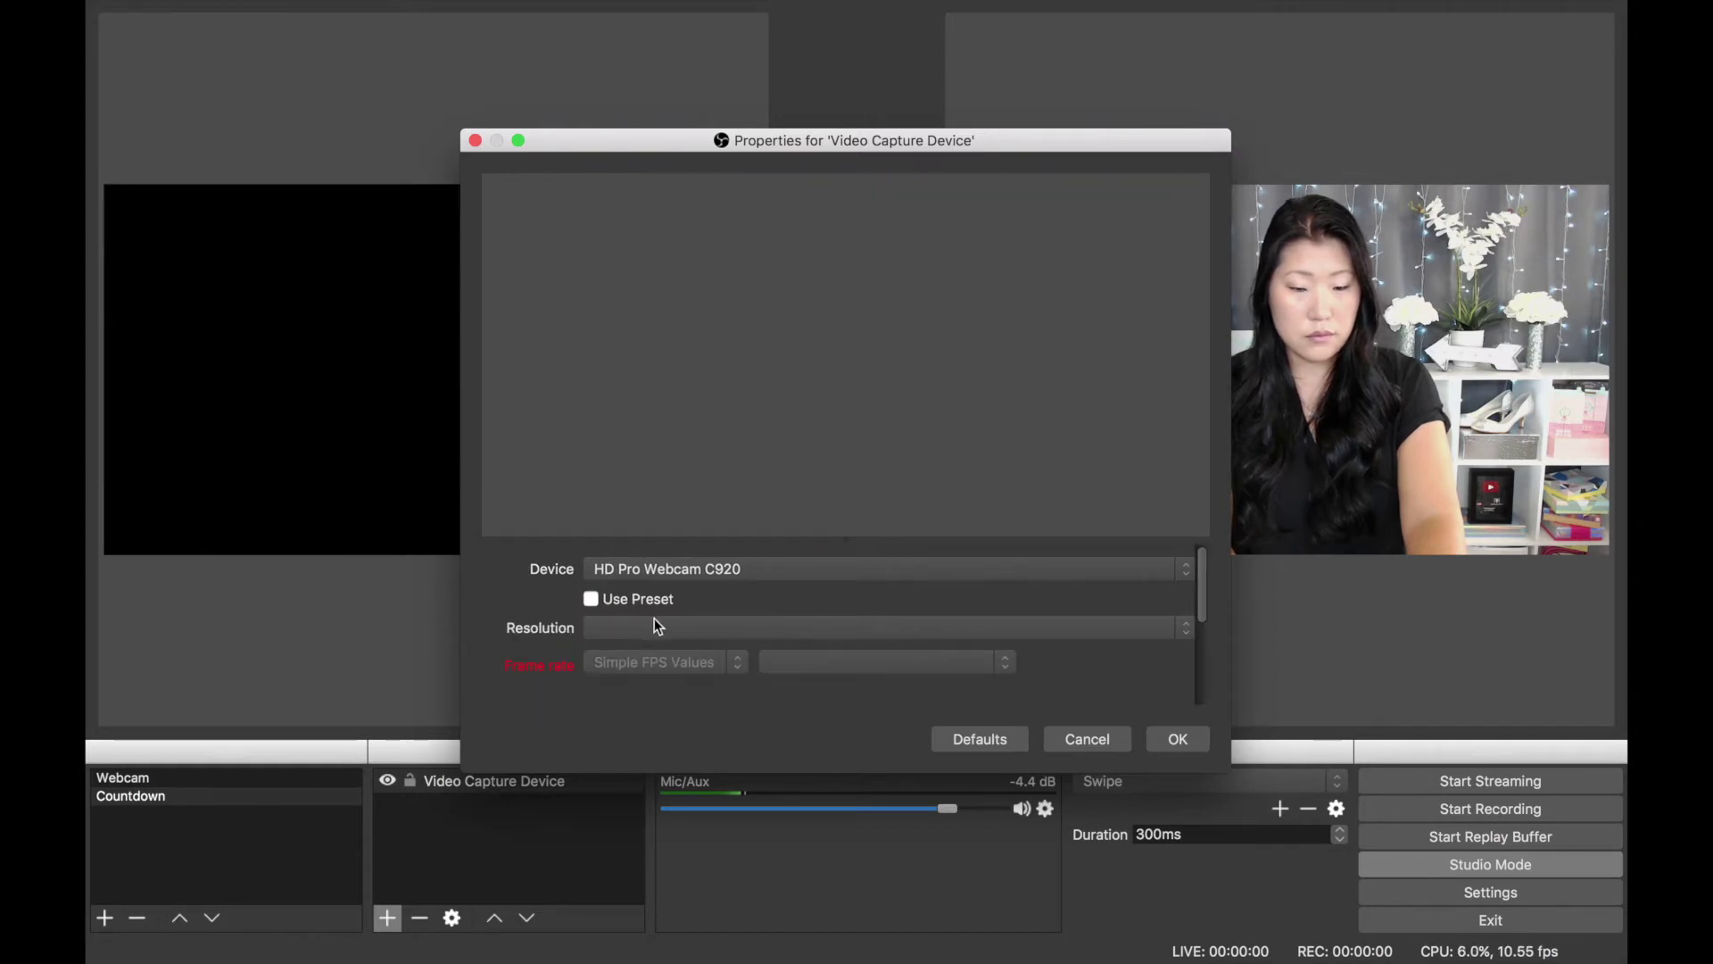
pyautogui.click(655, 625)
pyautogui.click(657, 644)
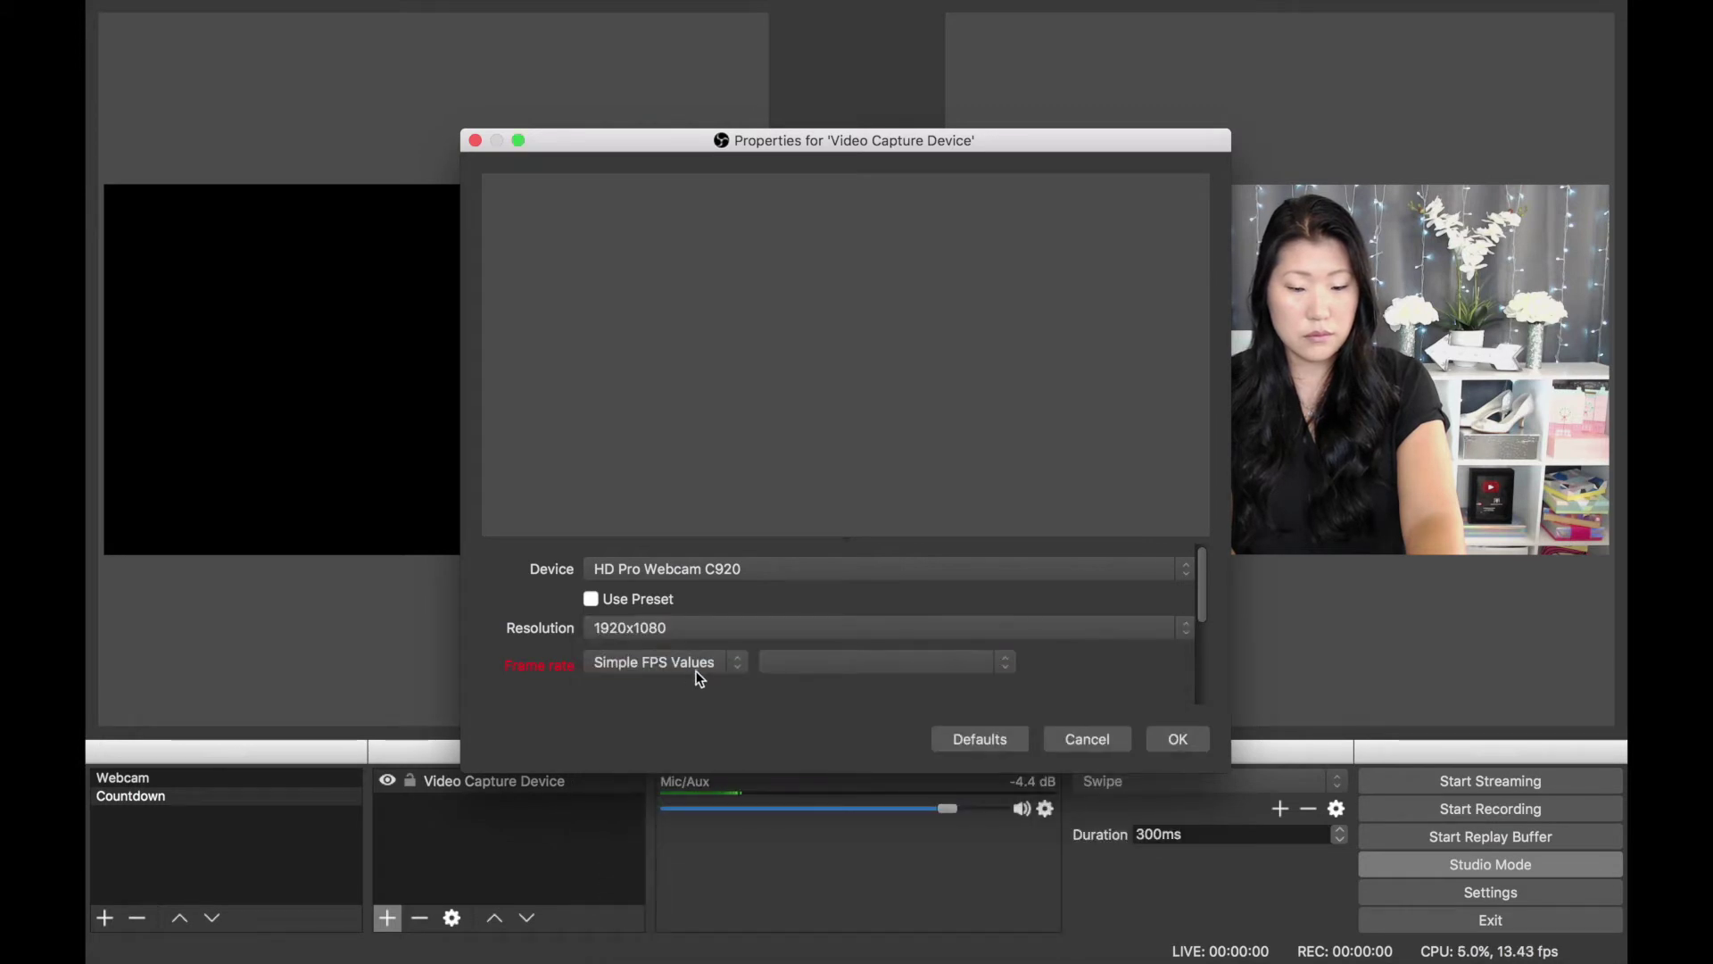
pyautogui.click(698, 664)
pyautogui.click(699, 665)
pyautogui.click(842, 664)
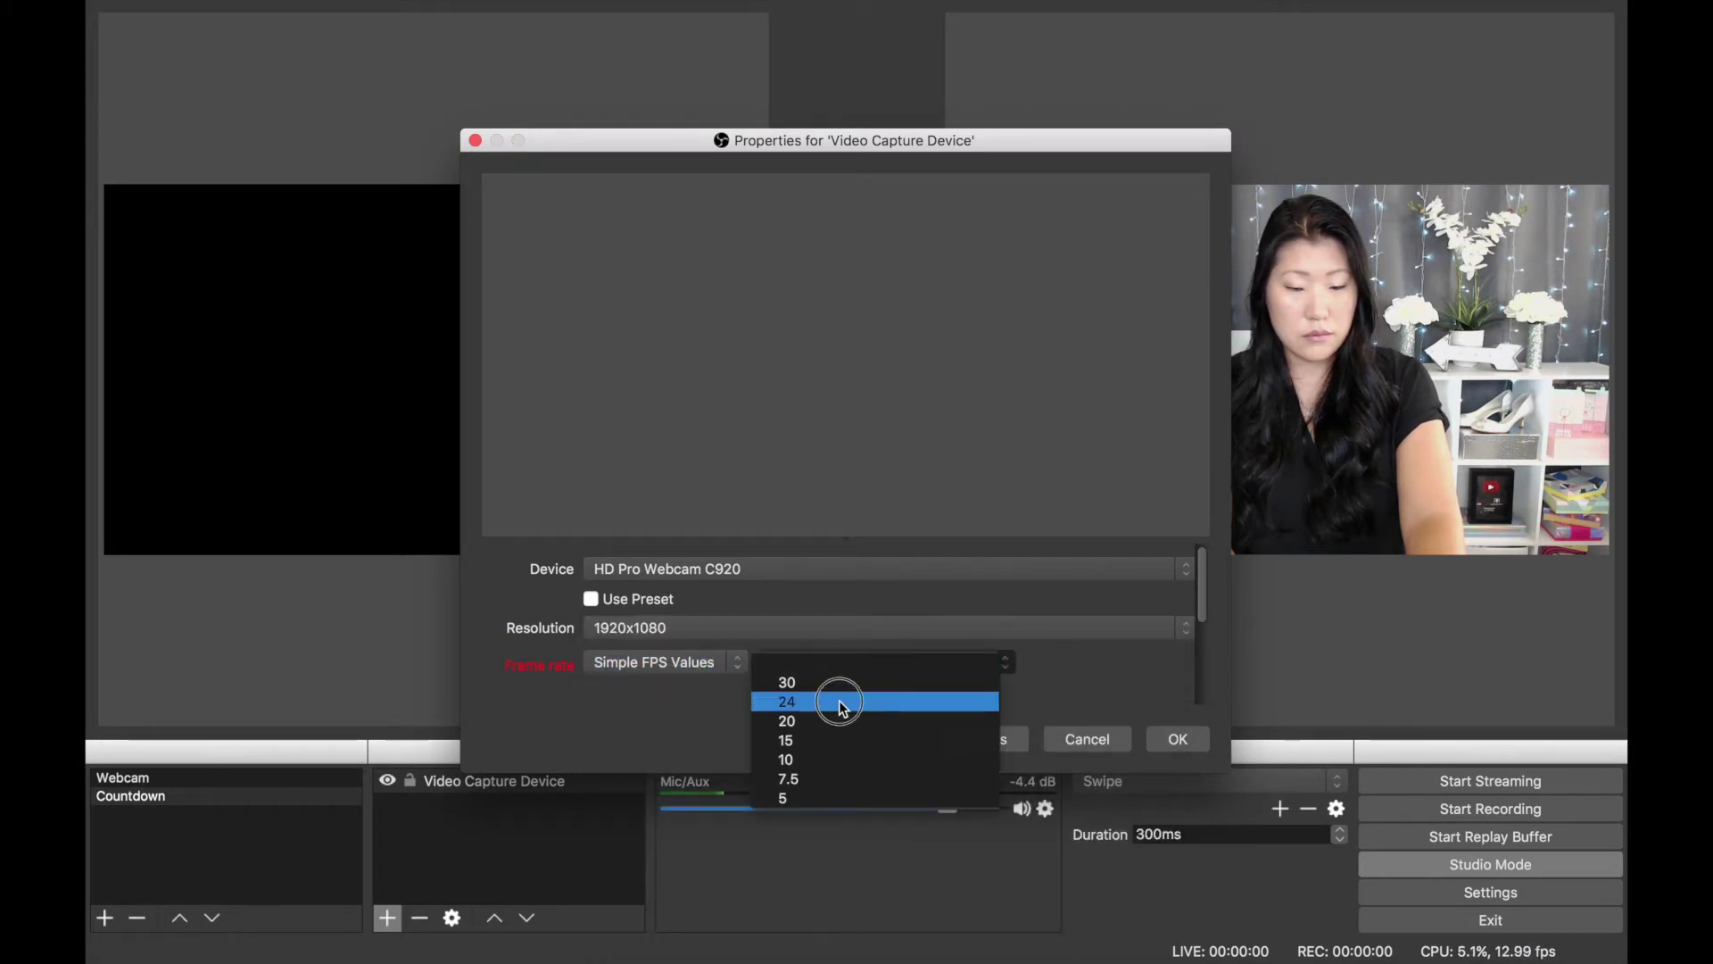
pyautogui.click(839, 700)
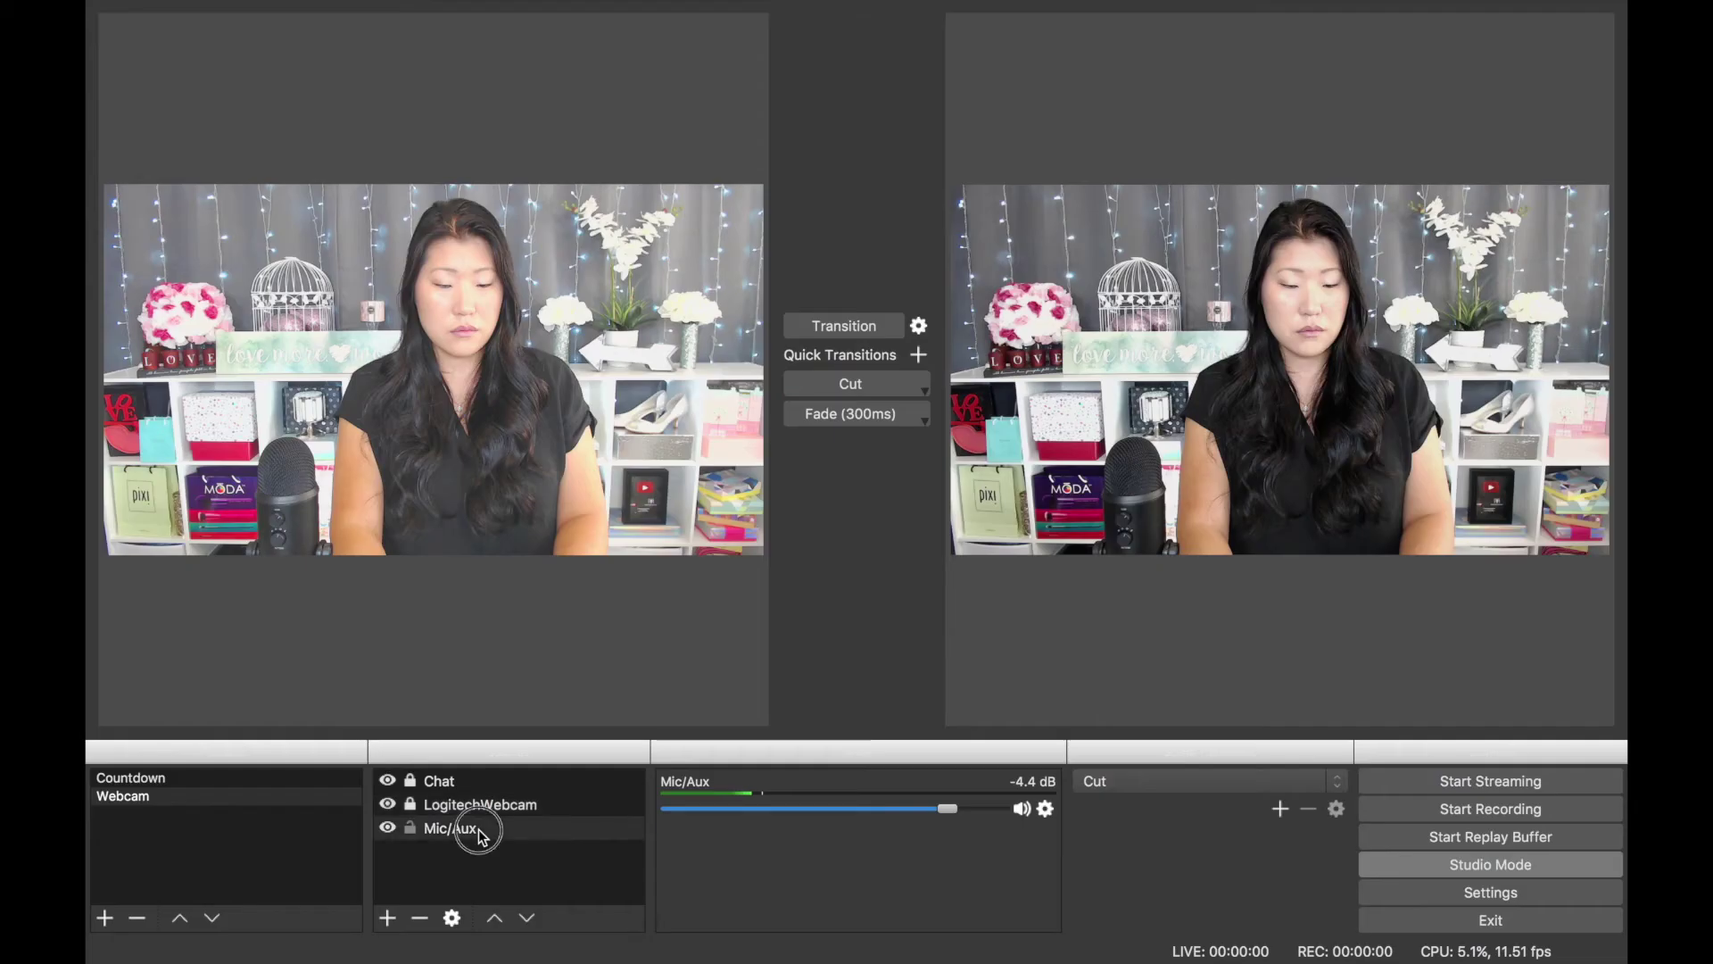
# Step: Change the Mic/Aux source's device to Yeti Stereo Microphone and confirm
pyautogui.doubleClick(478, 828)
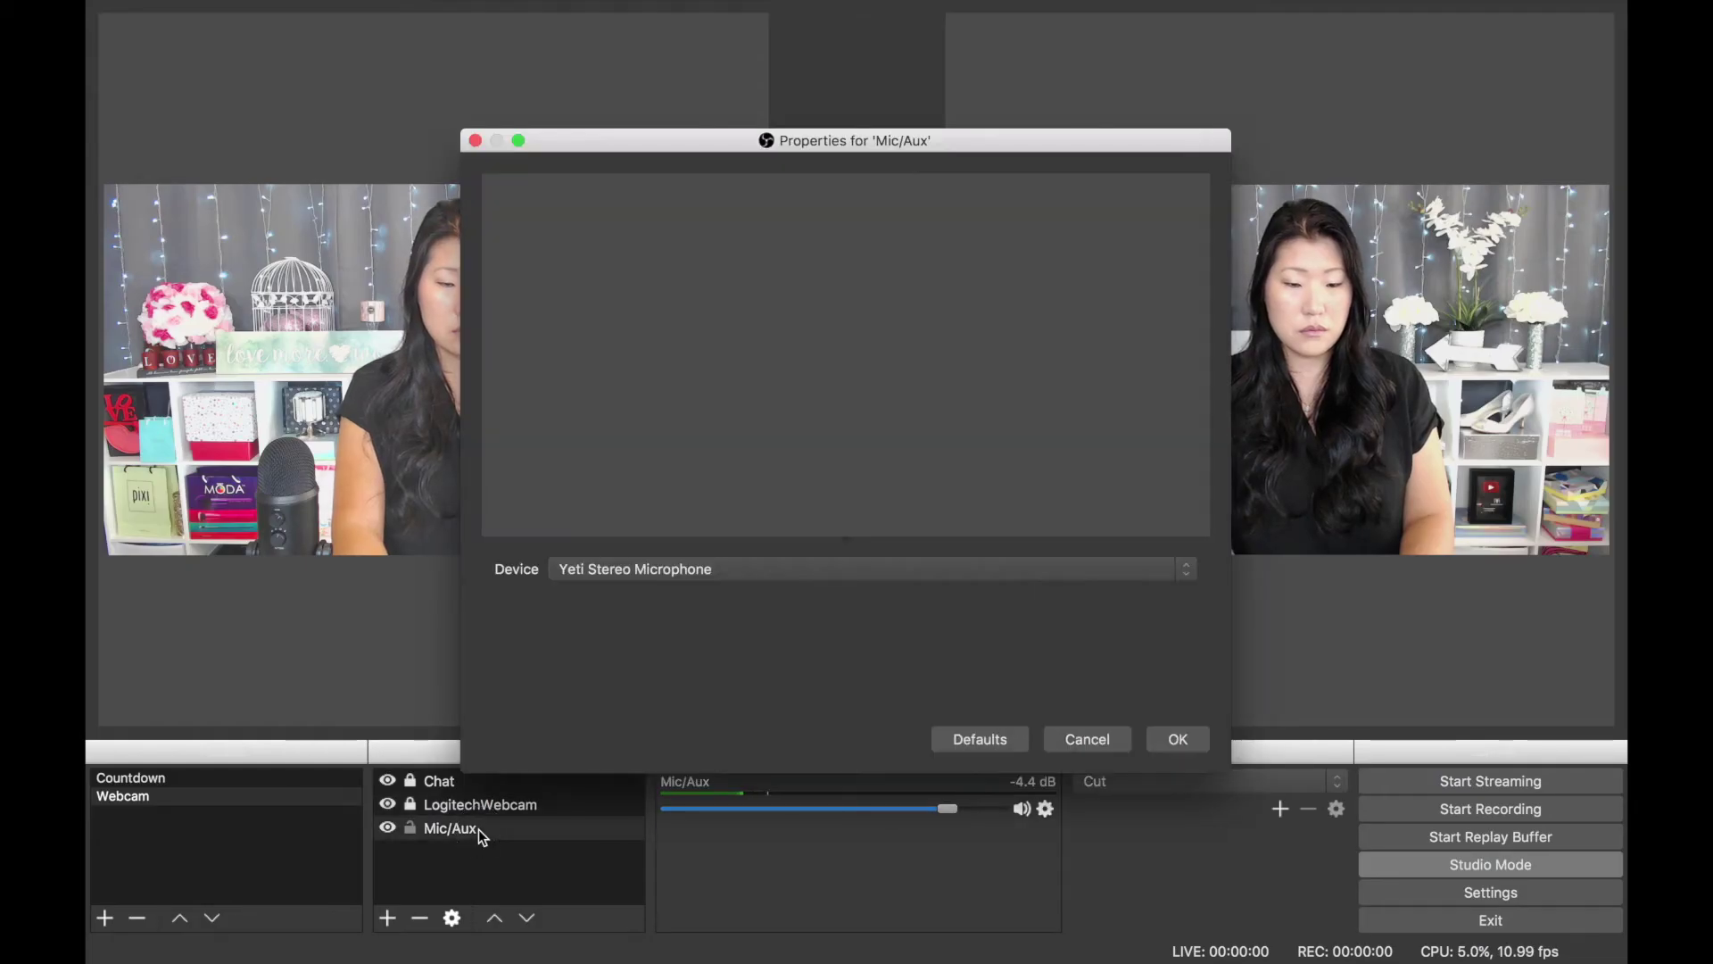
pyautogui.click(764, 568)
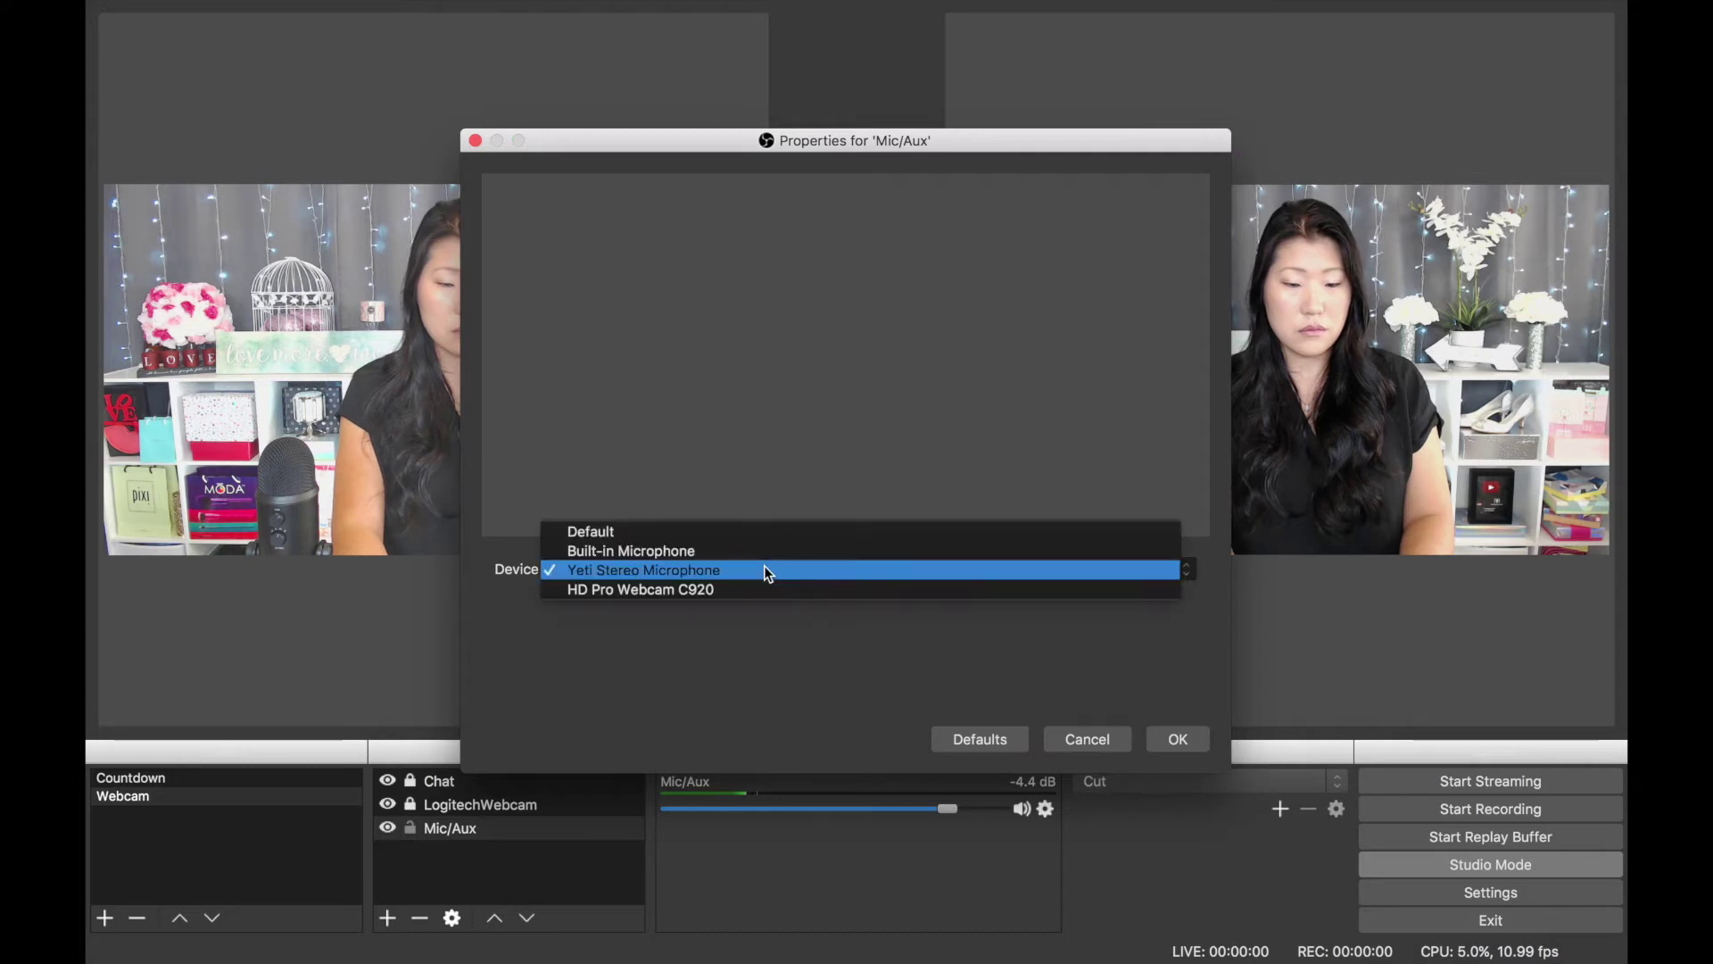
pyautogui.click(765, 570)
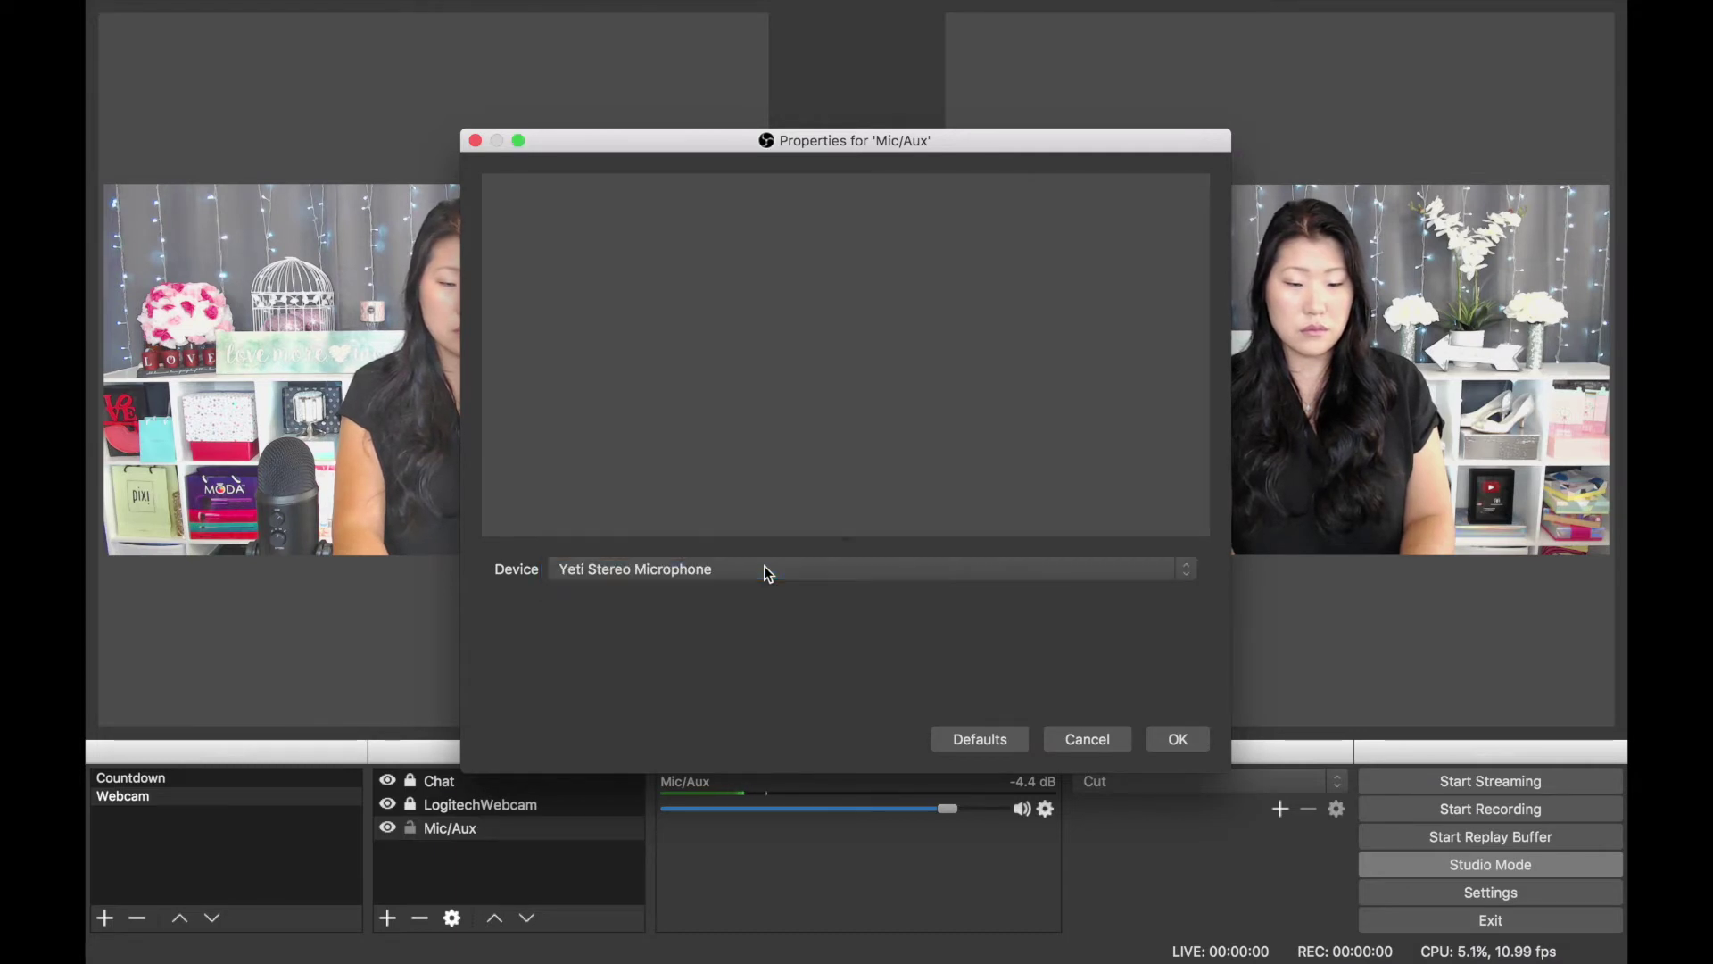
pyautogui.click(1183, 739)
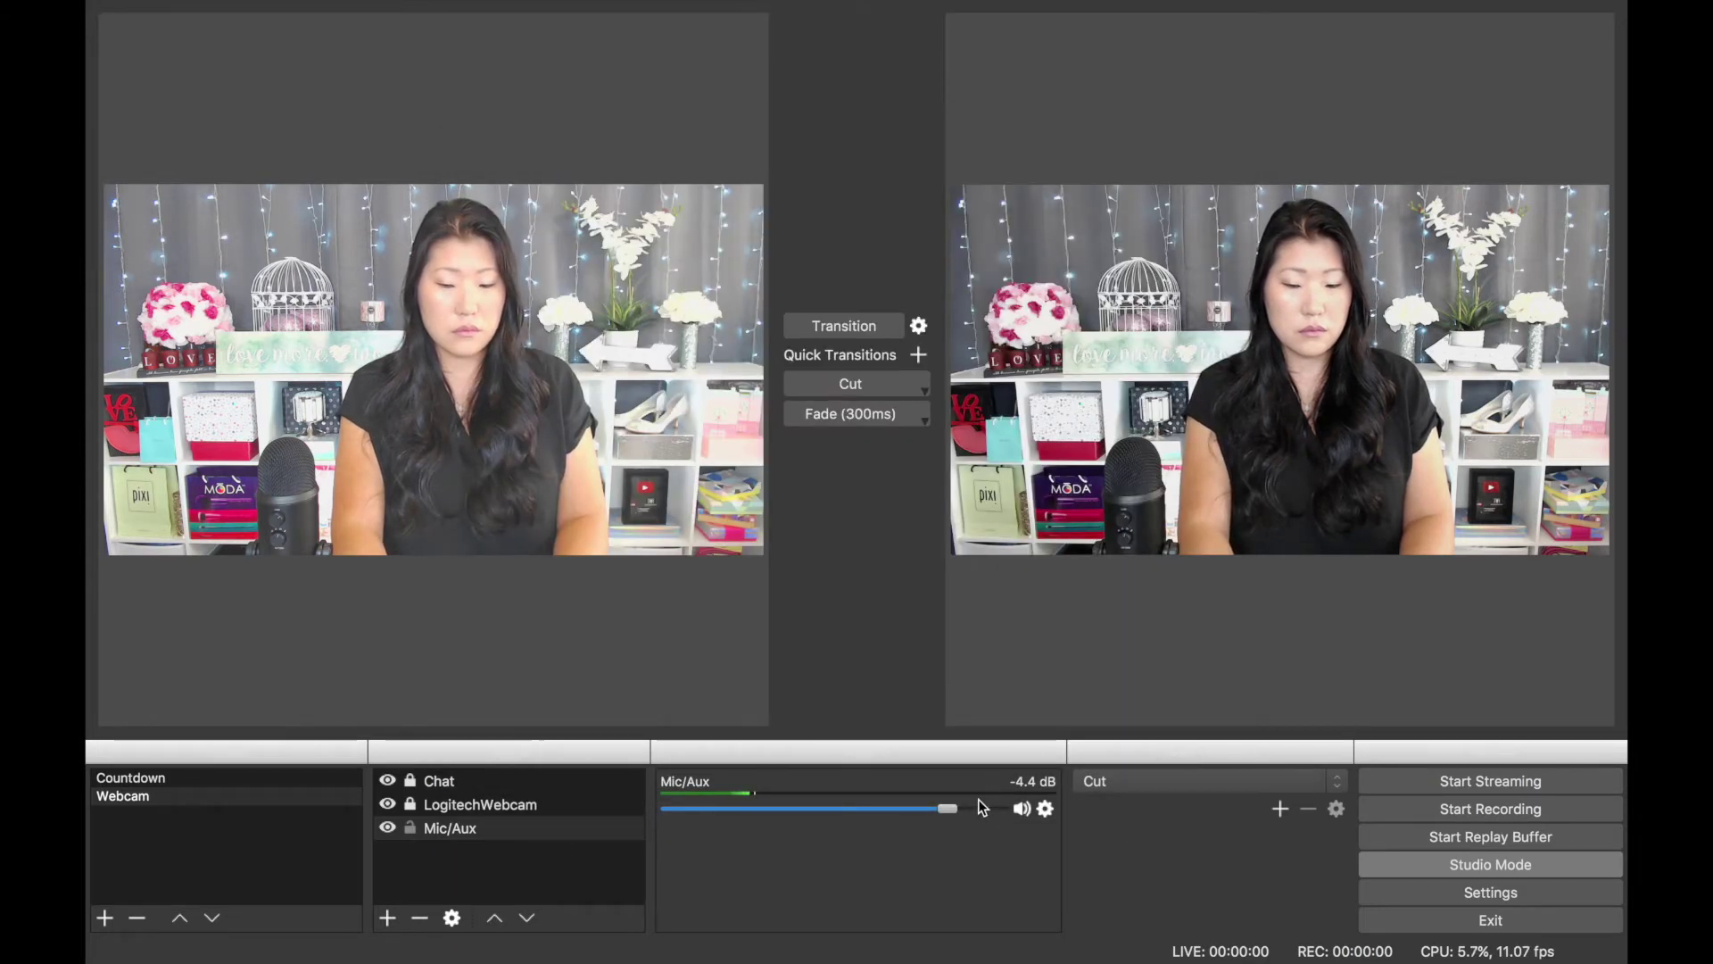
pyautogui.click(1048, 809)
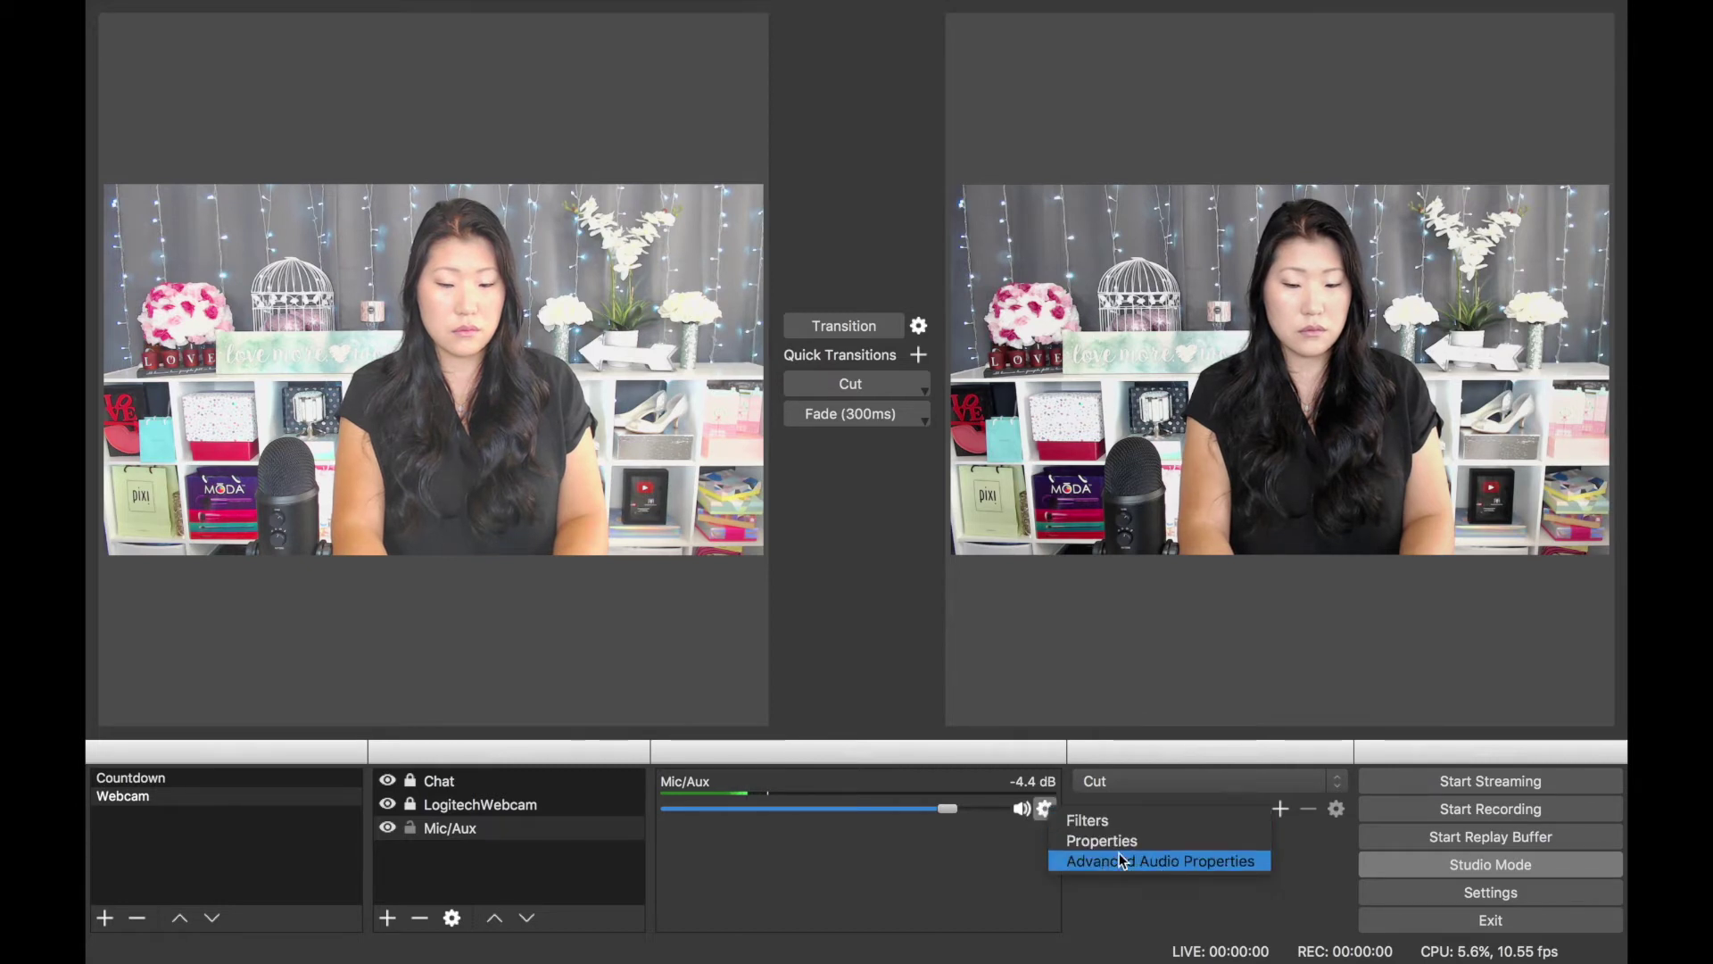
pyautogui.click(1212, 867)
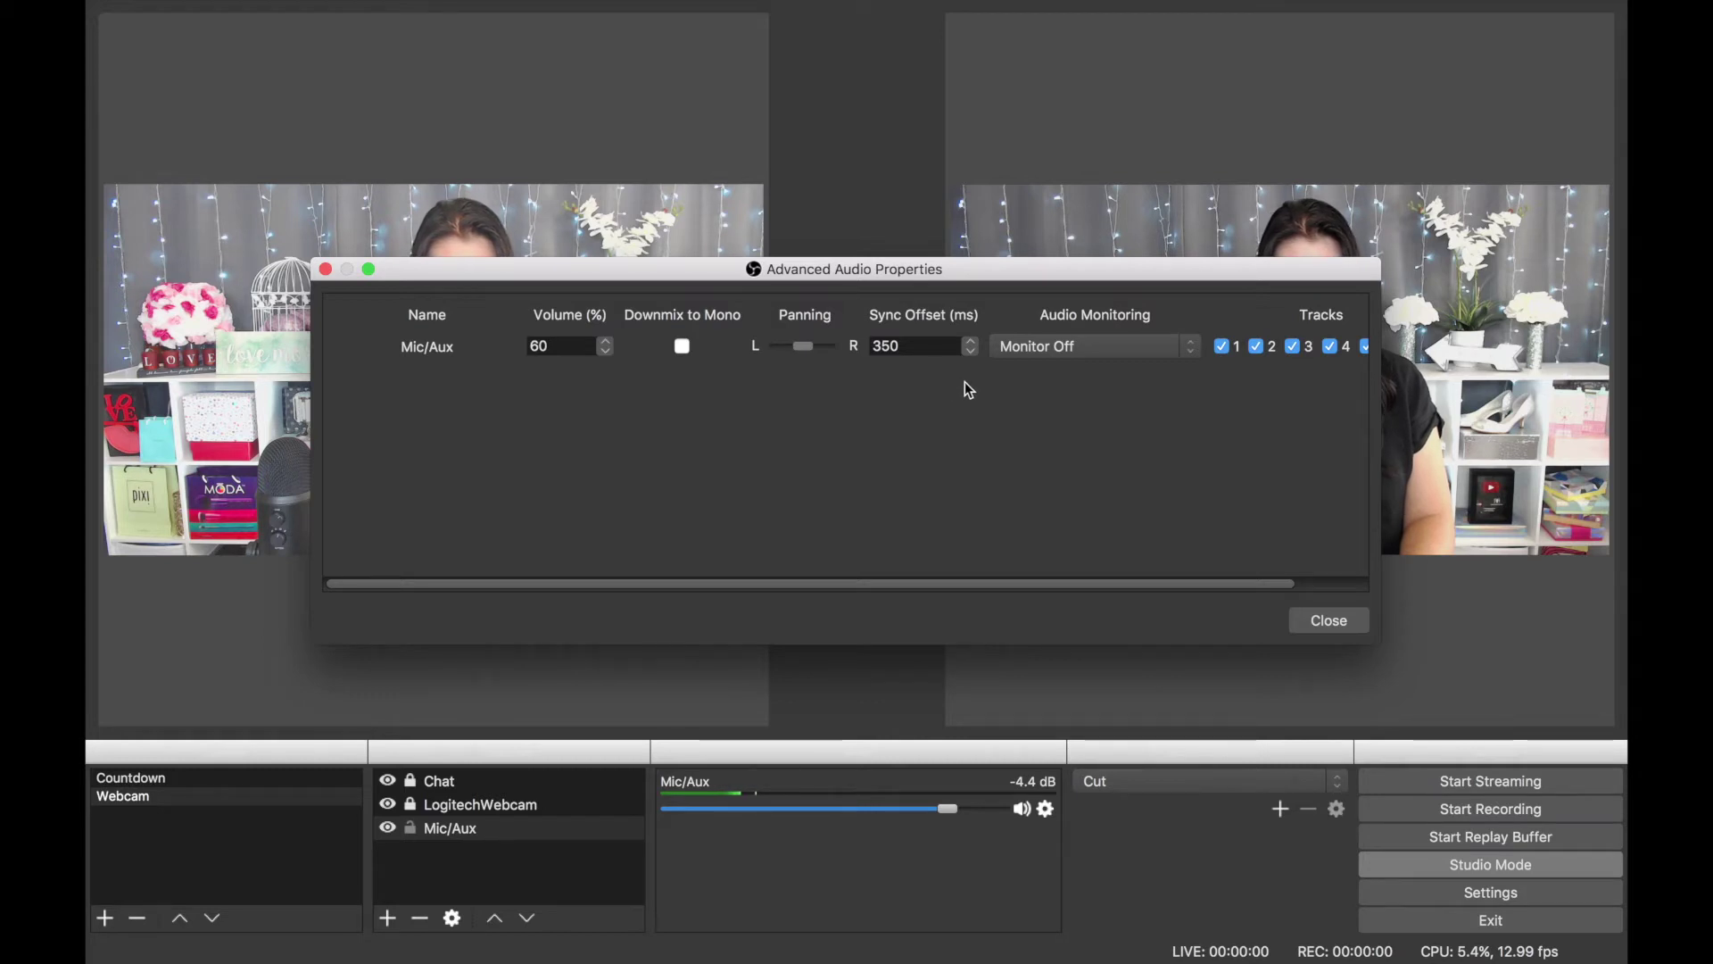
pyautogui.click(1329, 623)
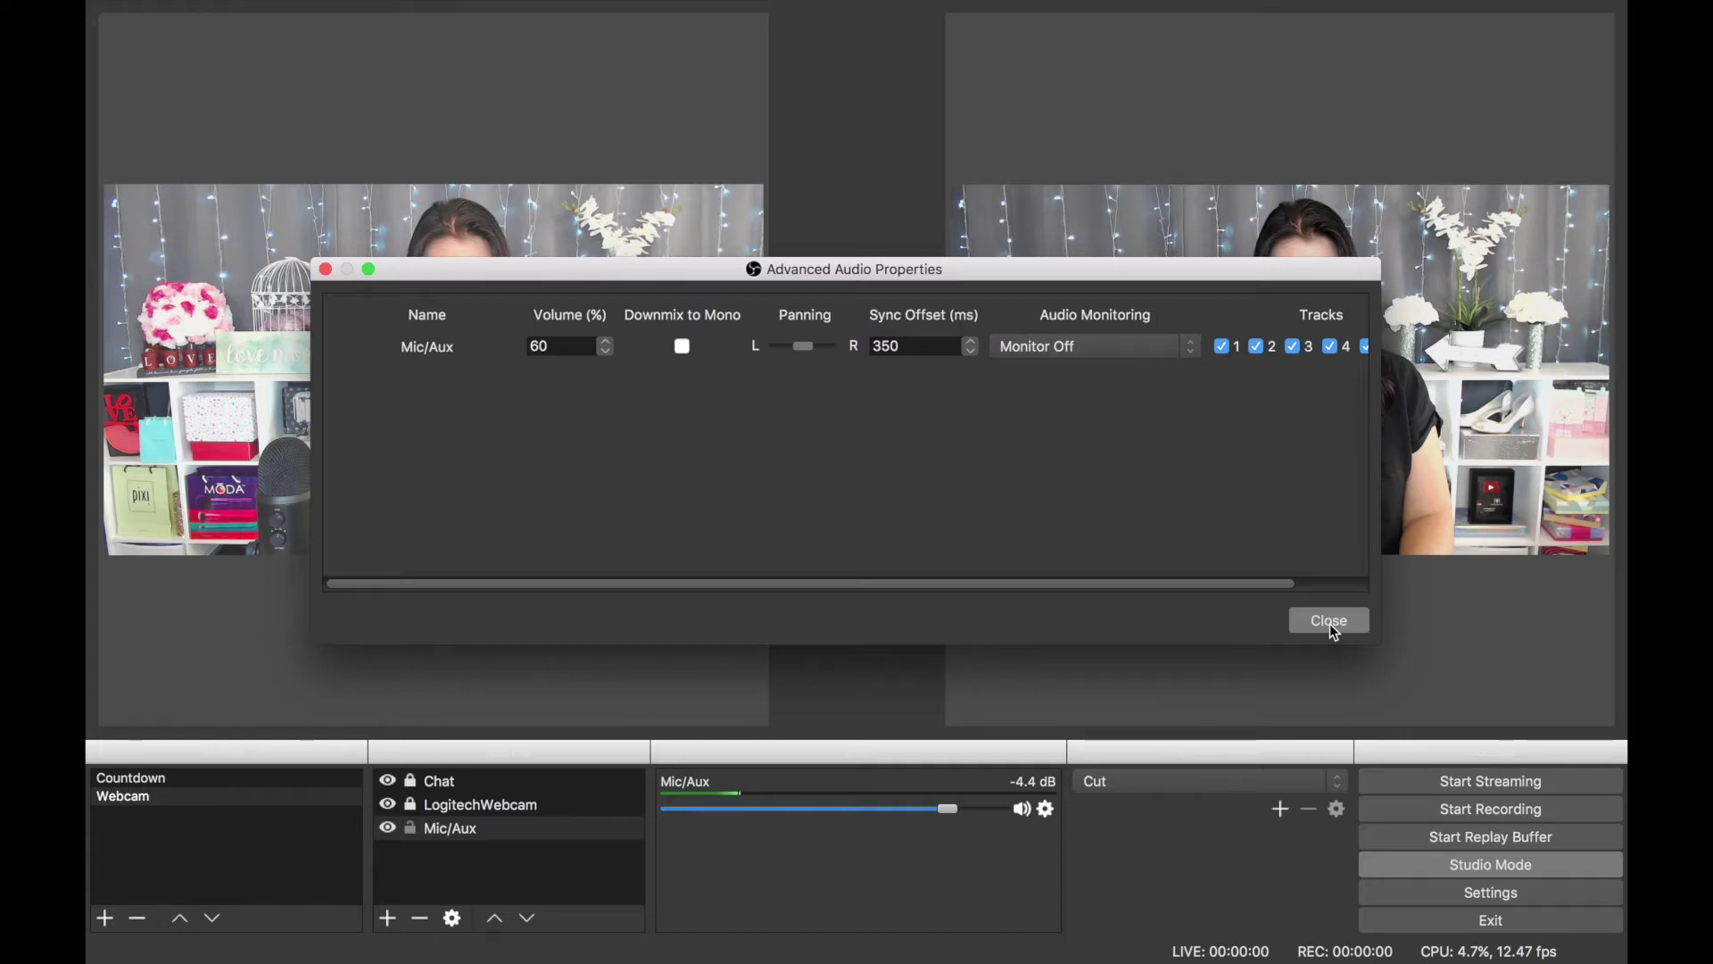
pyautogui.click(1329, 623)
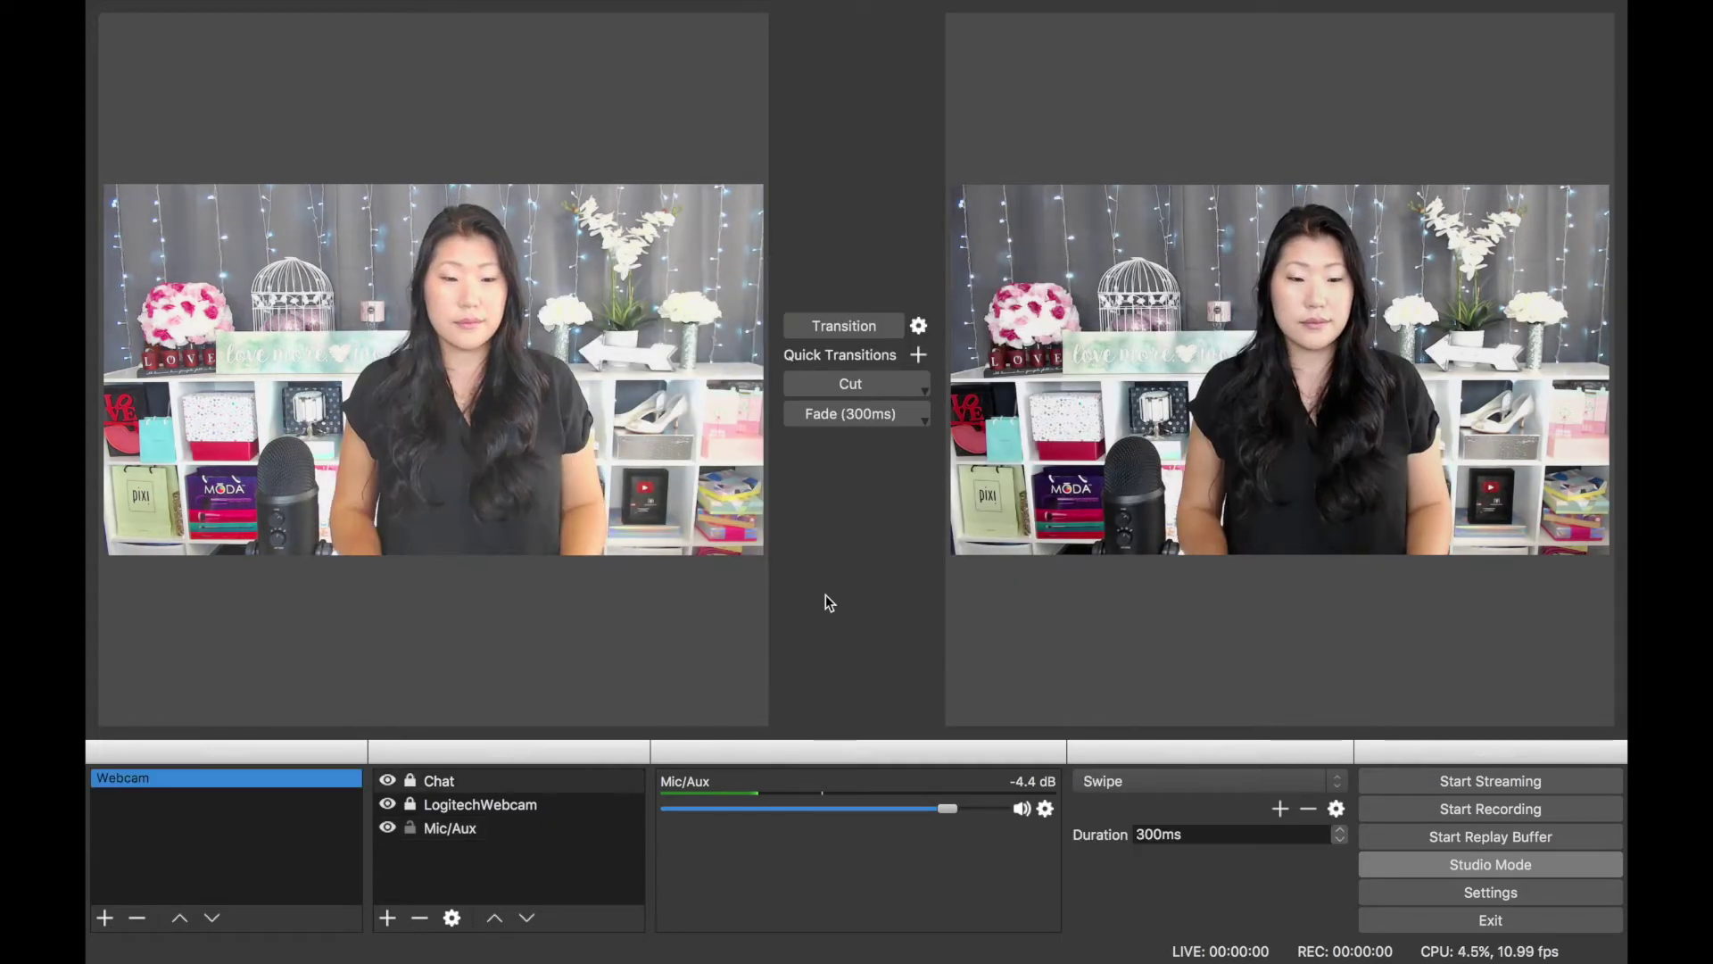
# Step: Add a new scene named 'Countdown'
pyautogui.click(105, 918)
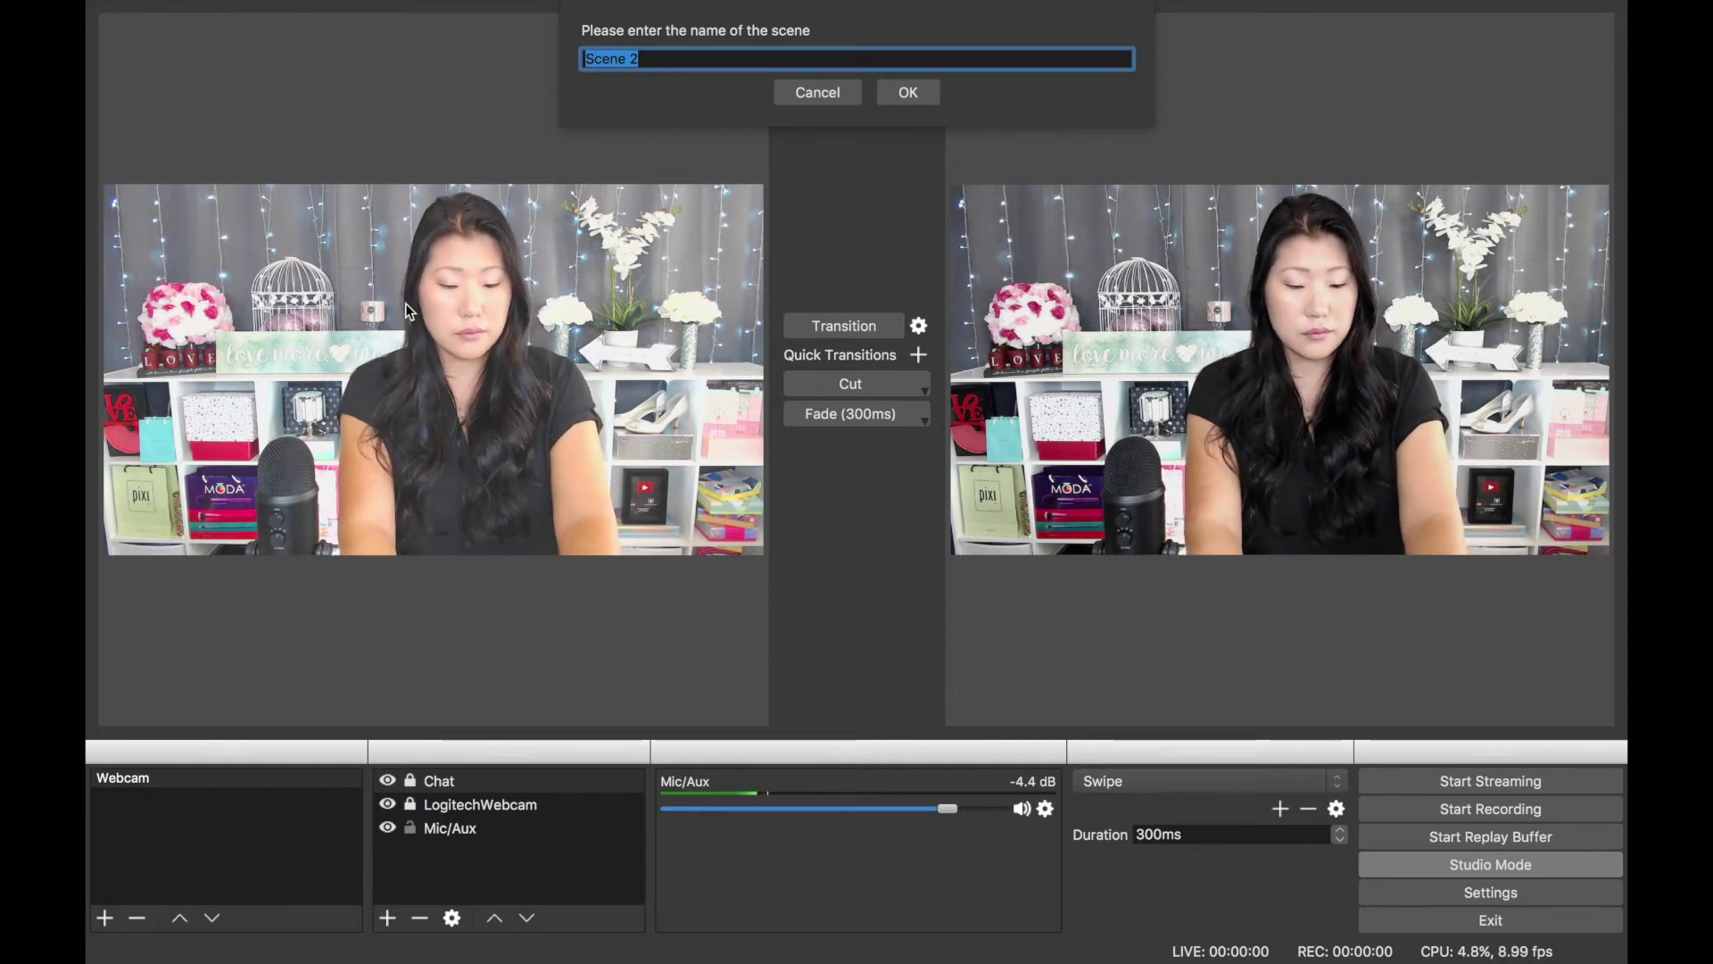
pyautogui.write('Countdown')
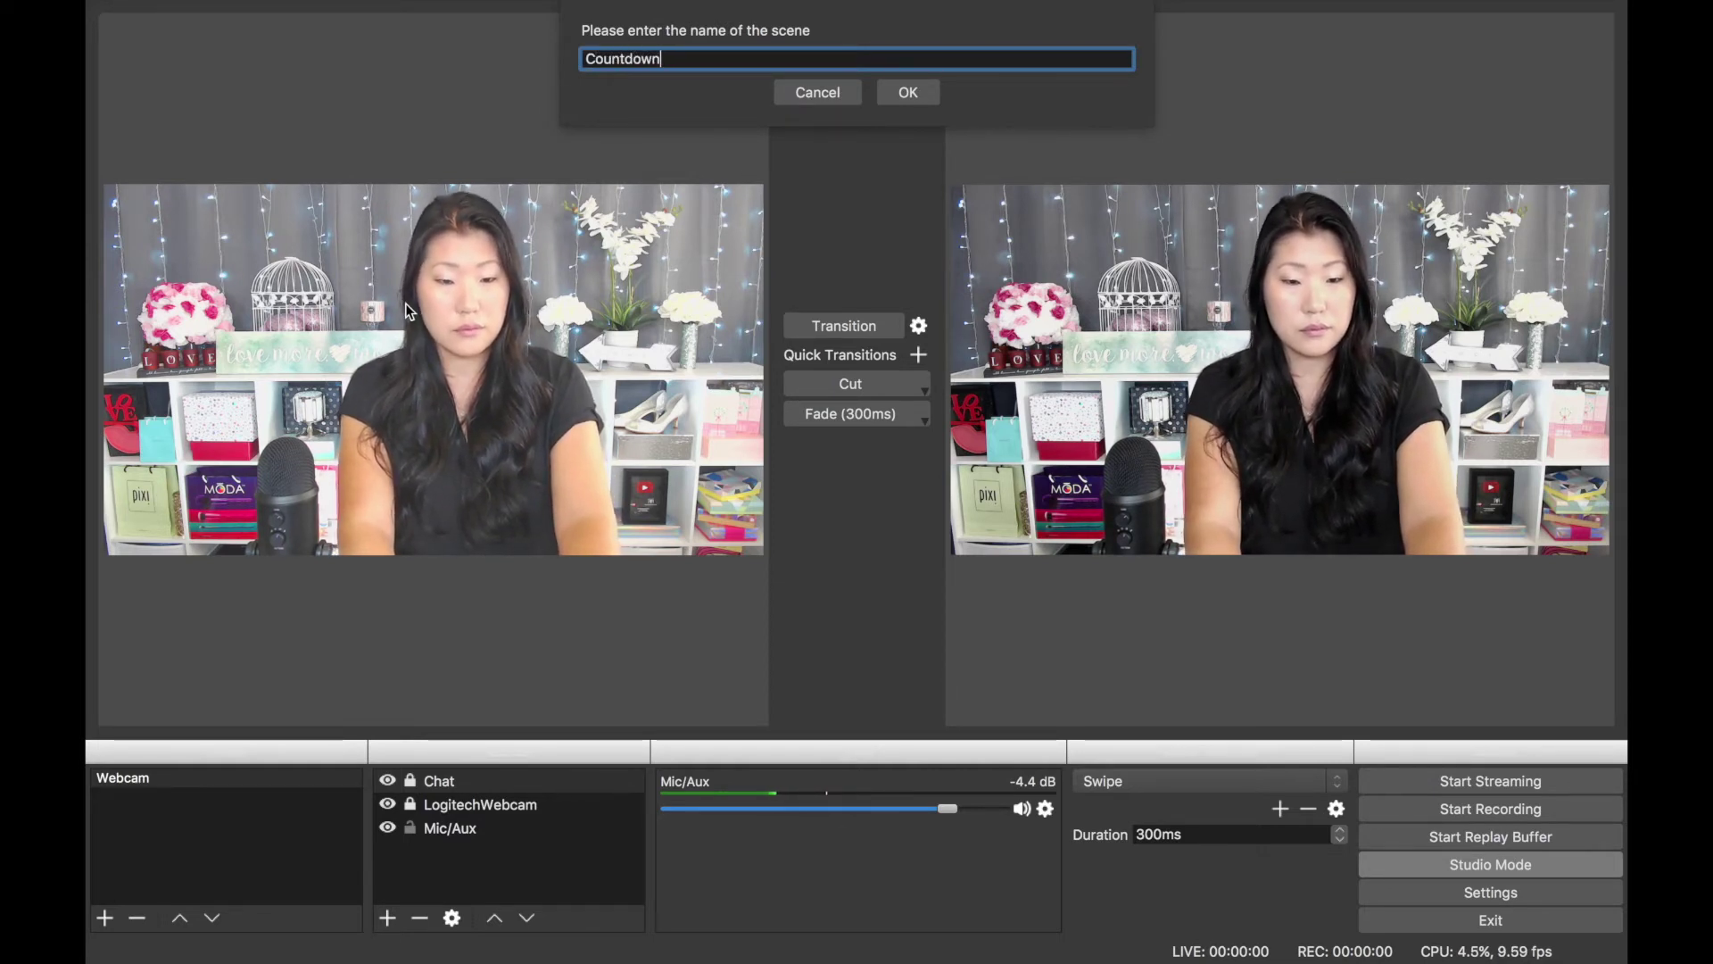
pyautogui.click(914, 135)
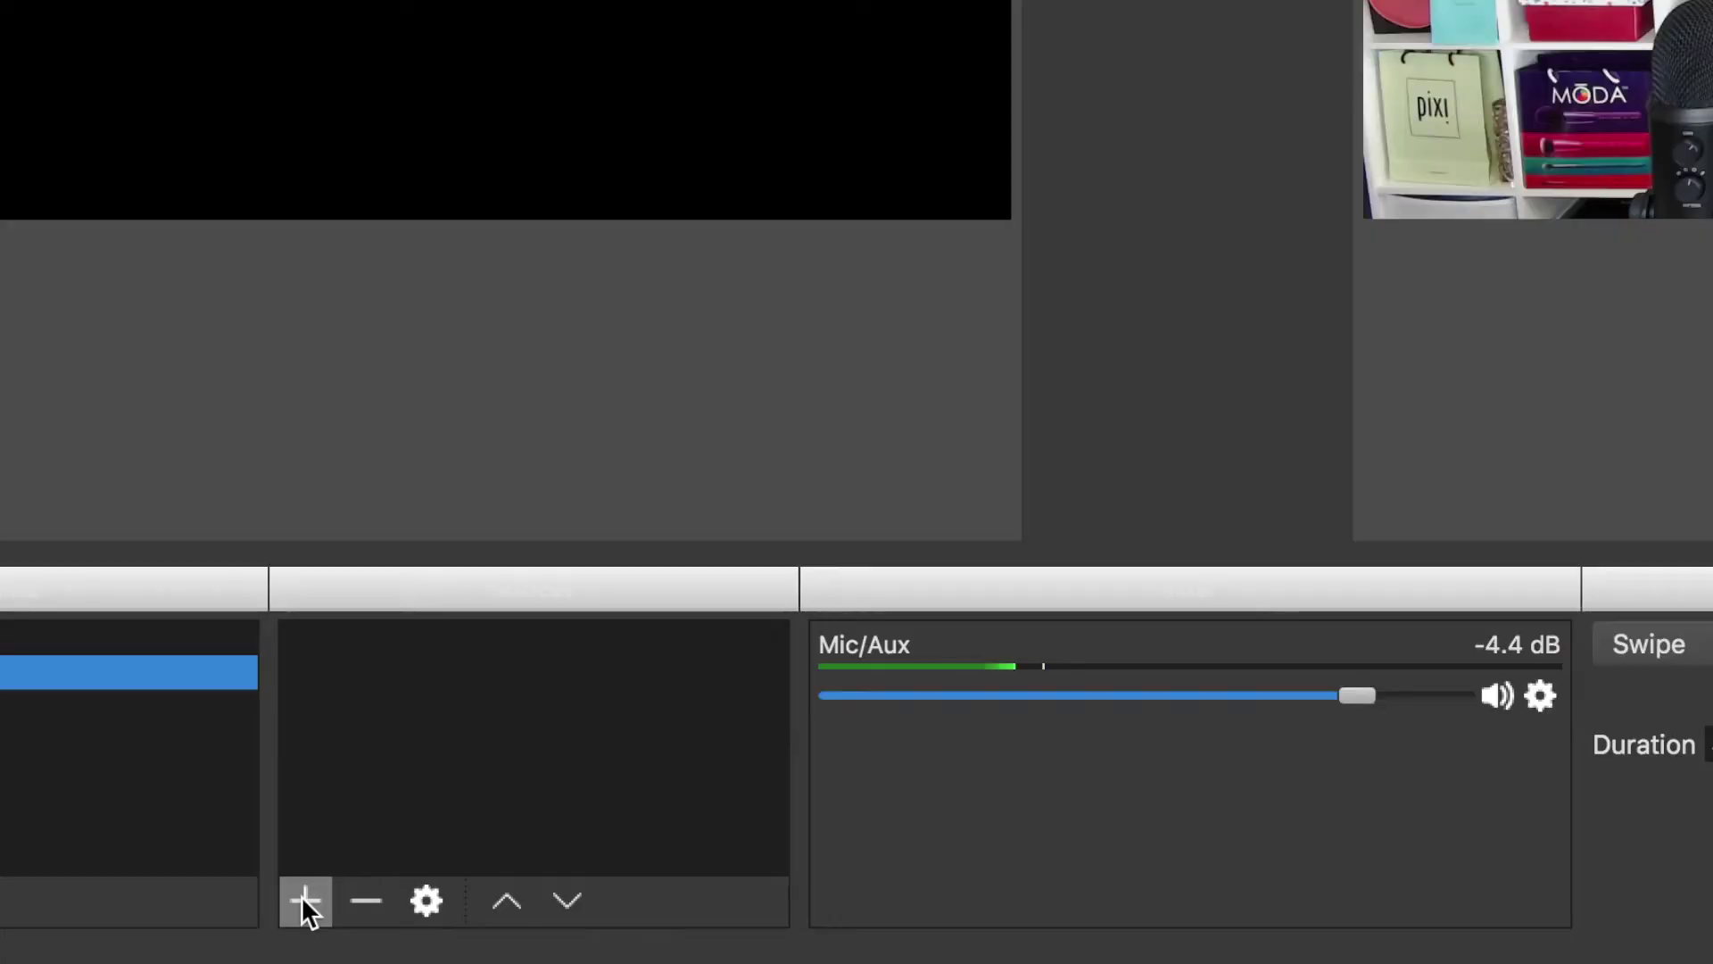
# Step: Add a 'Countdown Clock' media source playing the 5 minute countdown.mp4 video
pyautogui.click(387, 918)
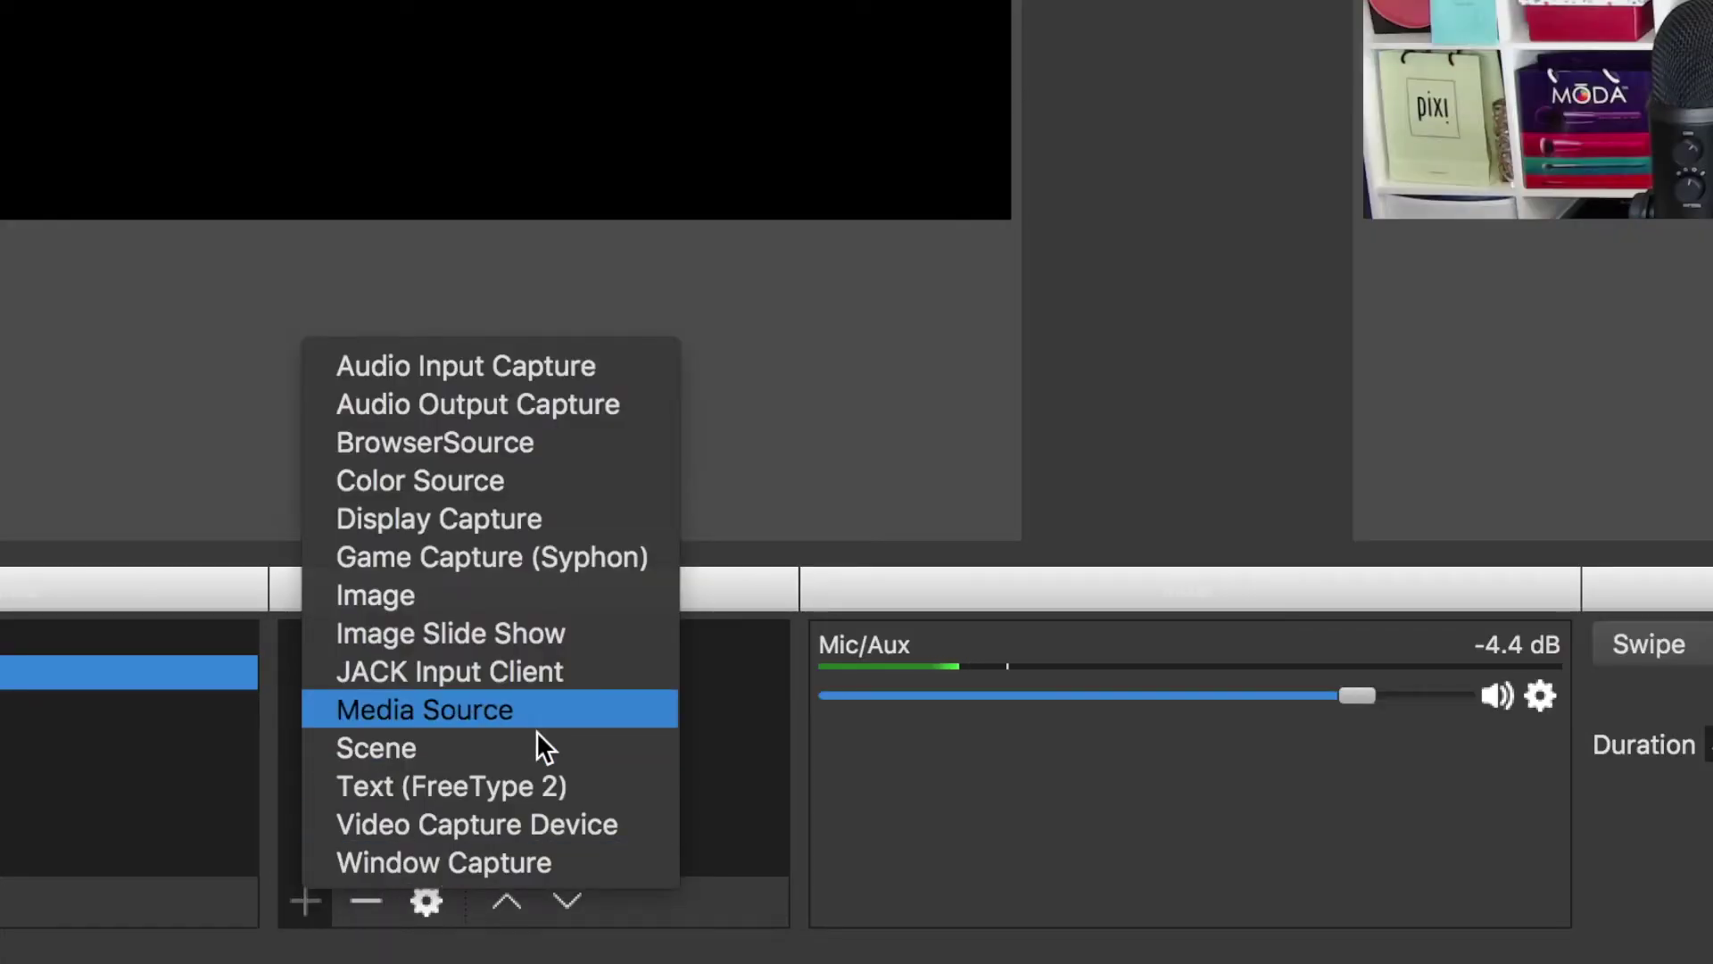
pyautogui.click(537, 729)
pyautogui.write('Countdown Clock')
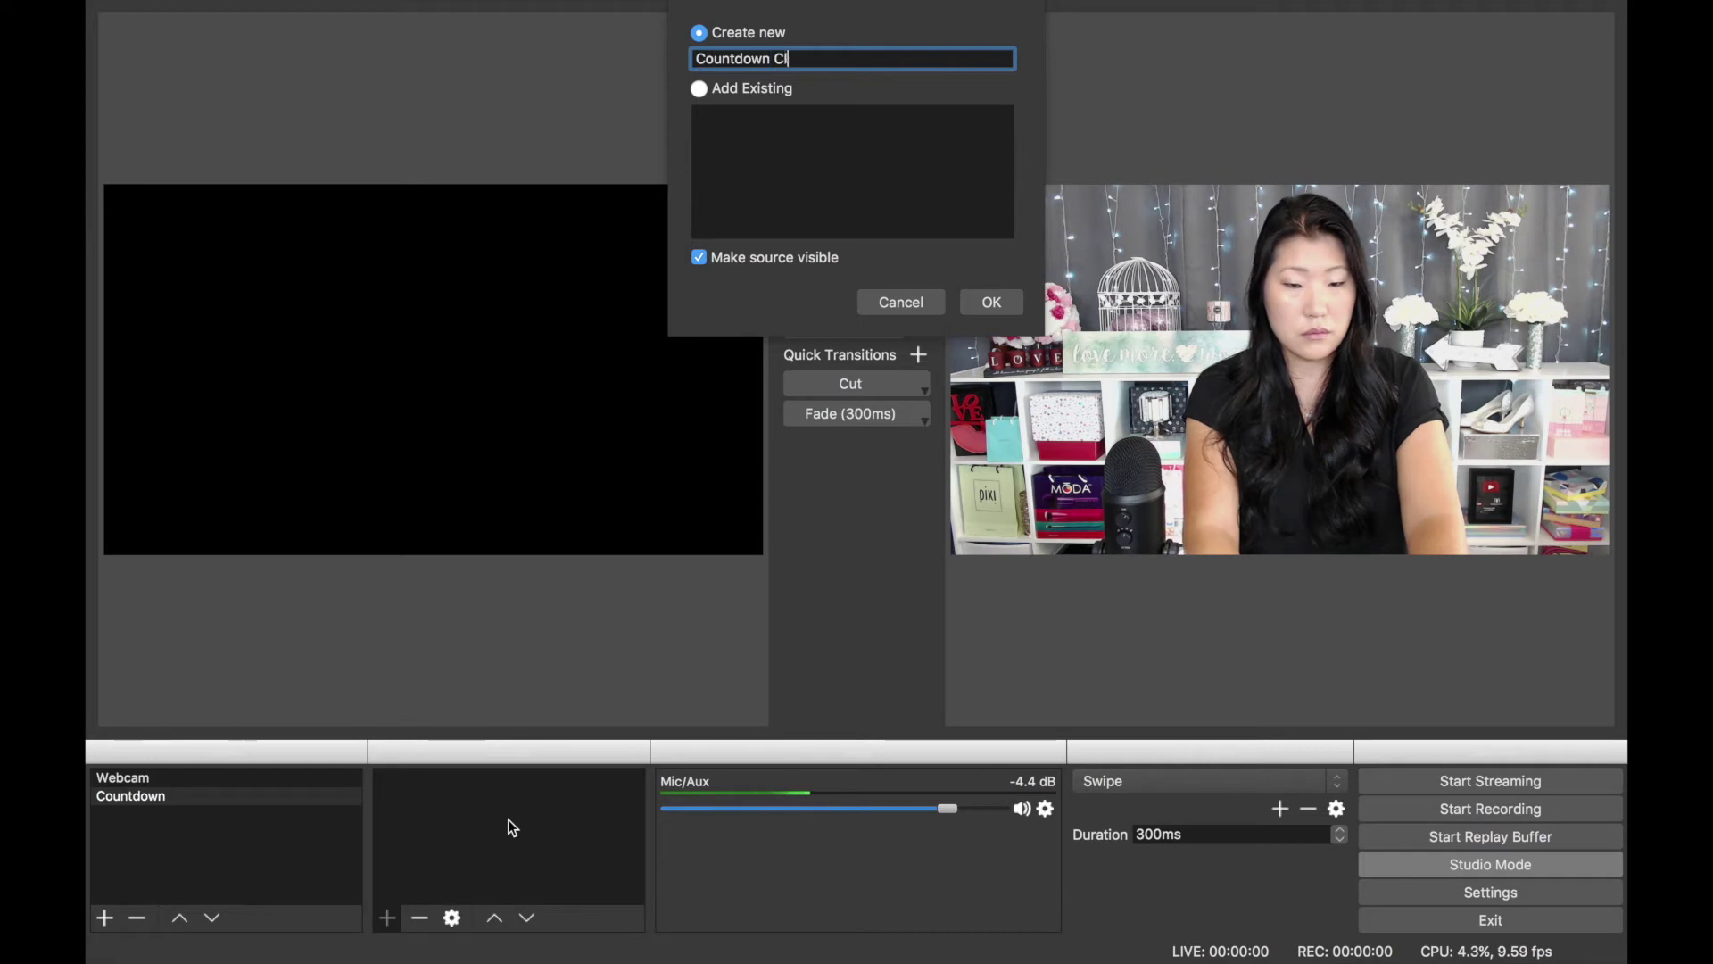
pyautogui.click(1004, 302)
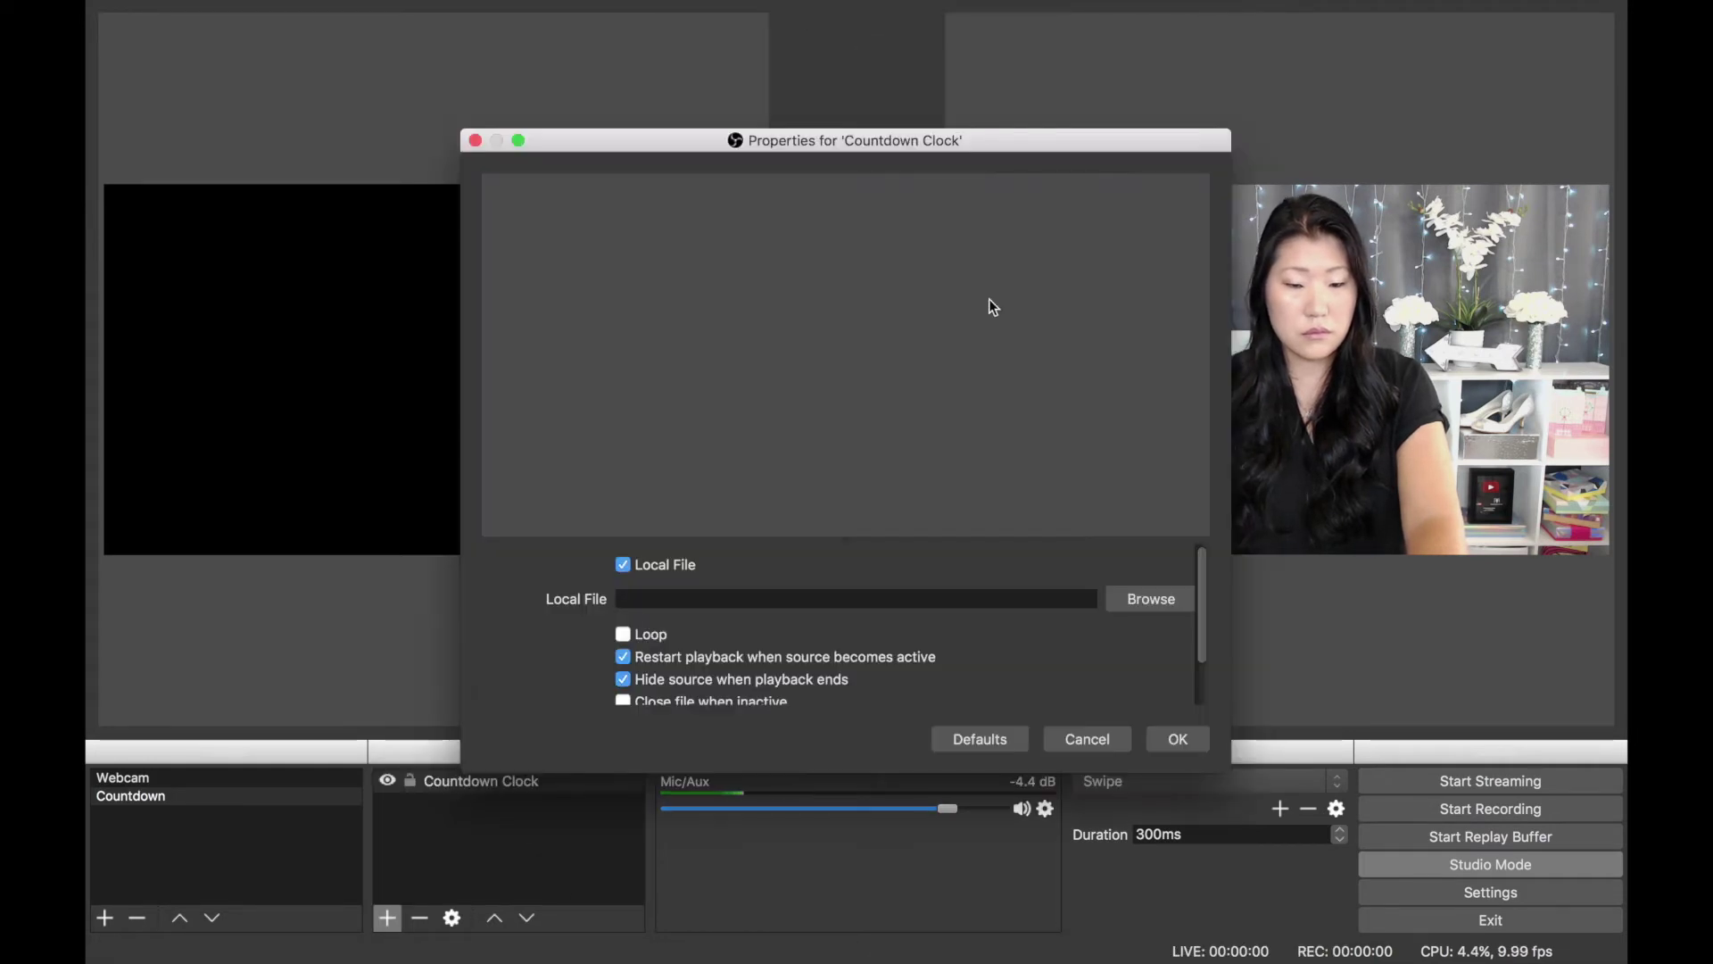
pyautogui.click(1151, 599)
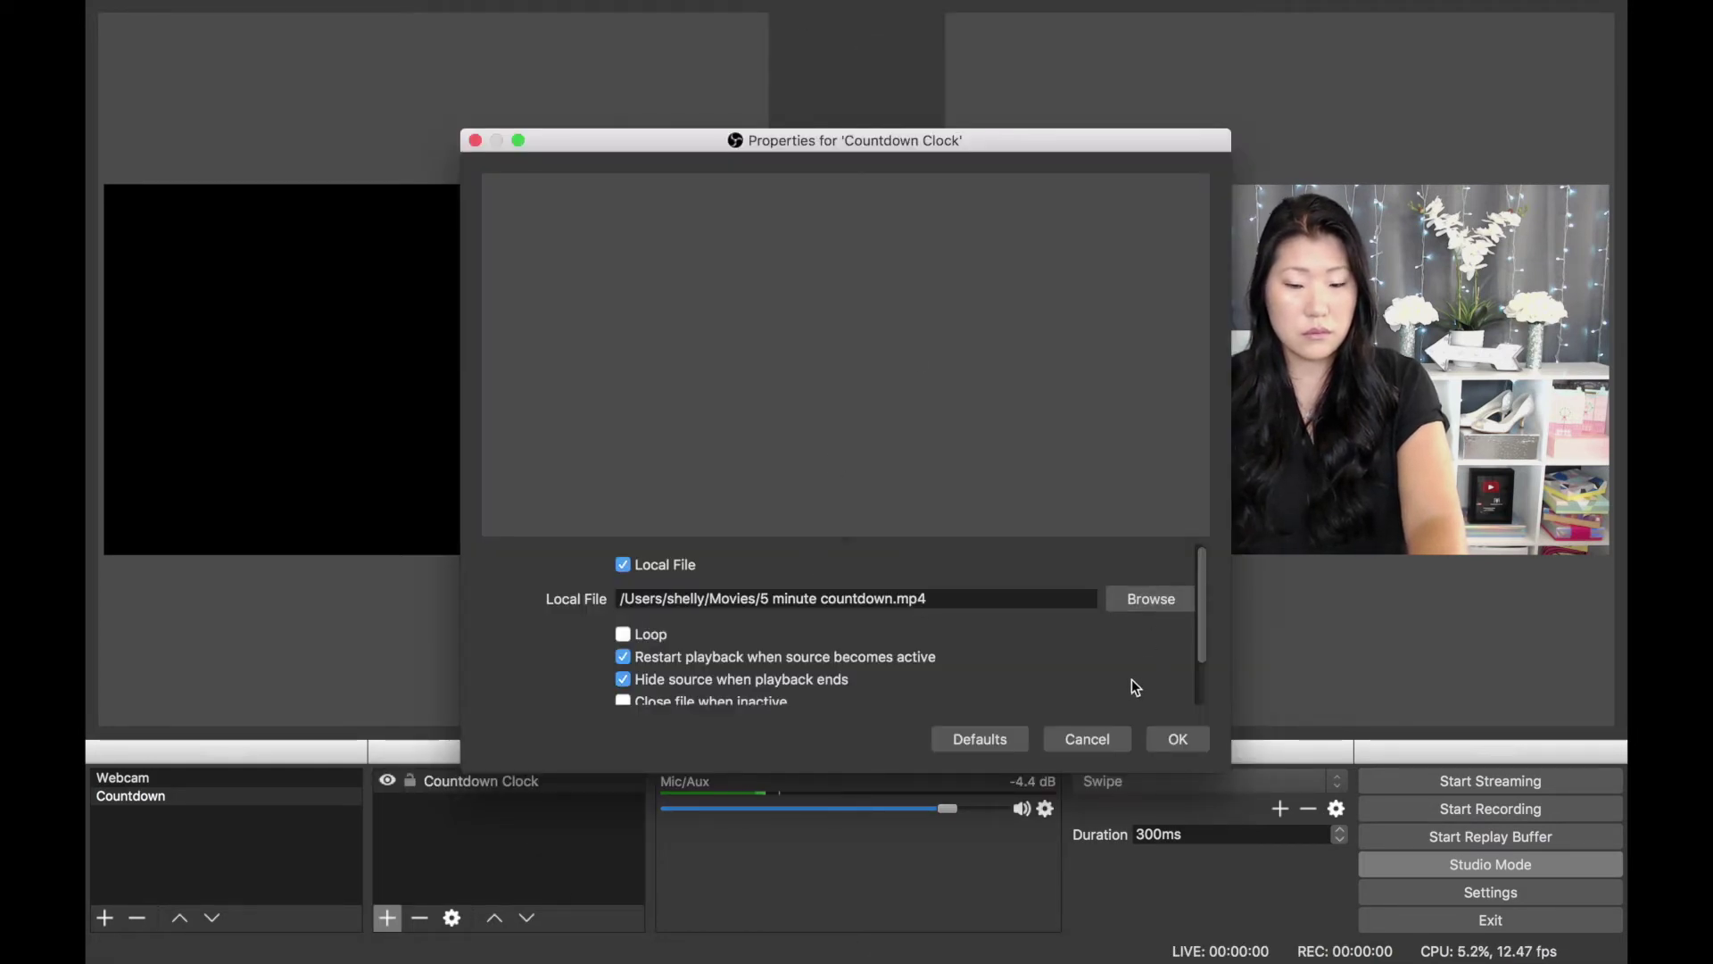
pyautogui.click(1178, 739)
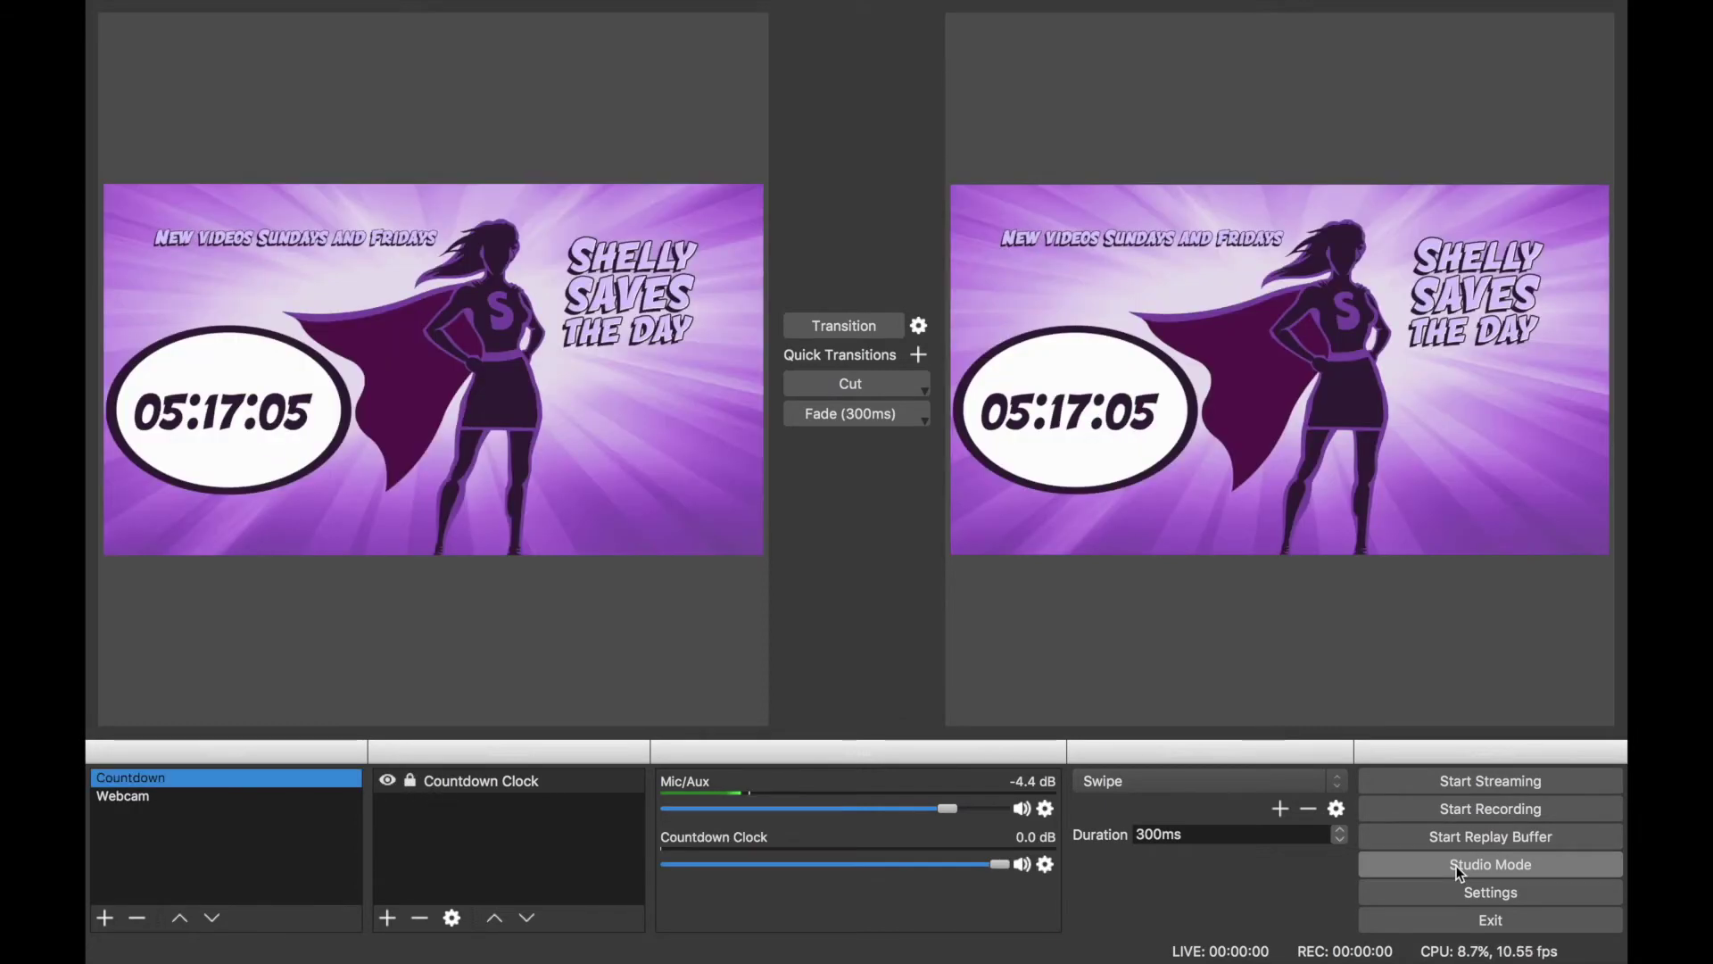
# Step: Toggle Studio Mode back on, set the quick transition to Cut, and send Webcam live
pyautogui.click(1460, 871)
pyautogui.click(1459, 871)
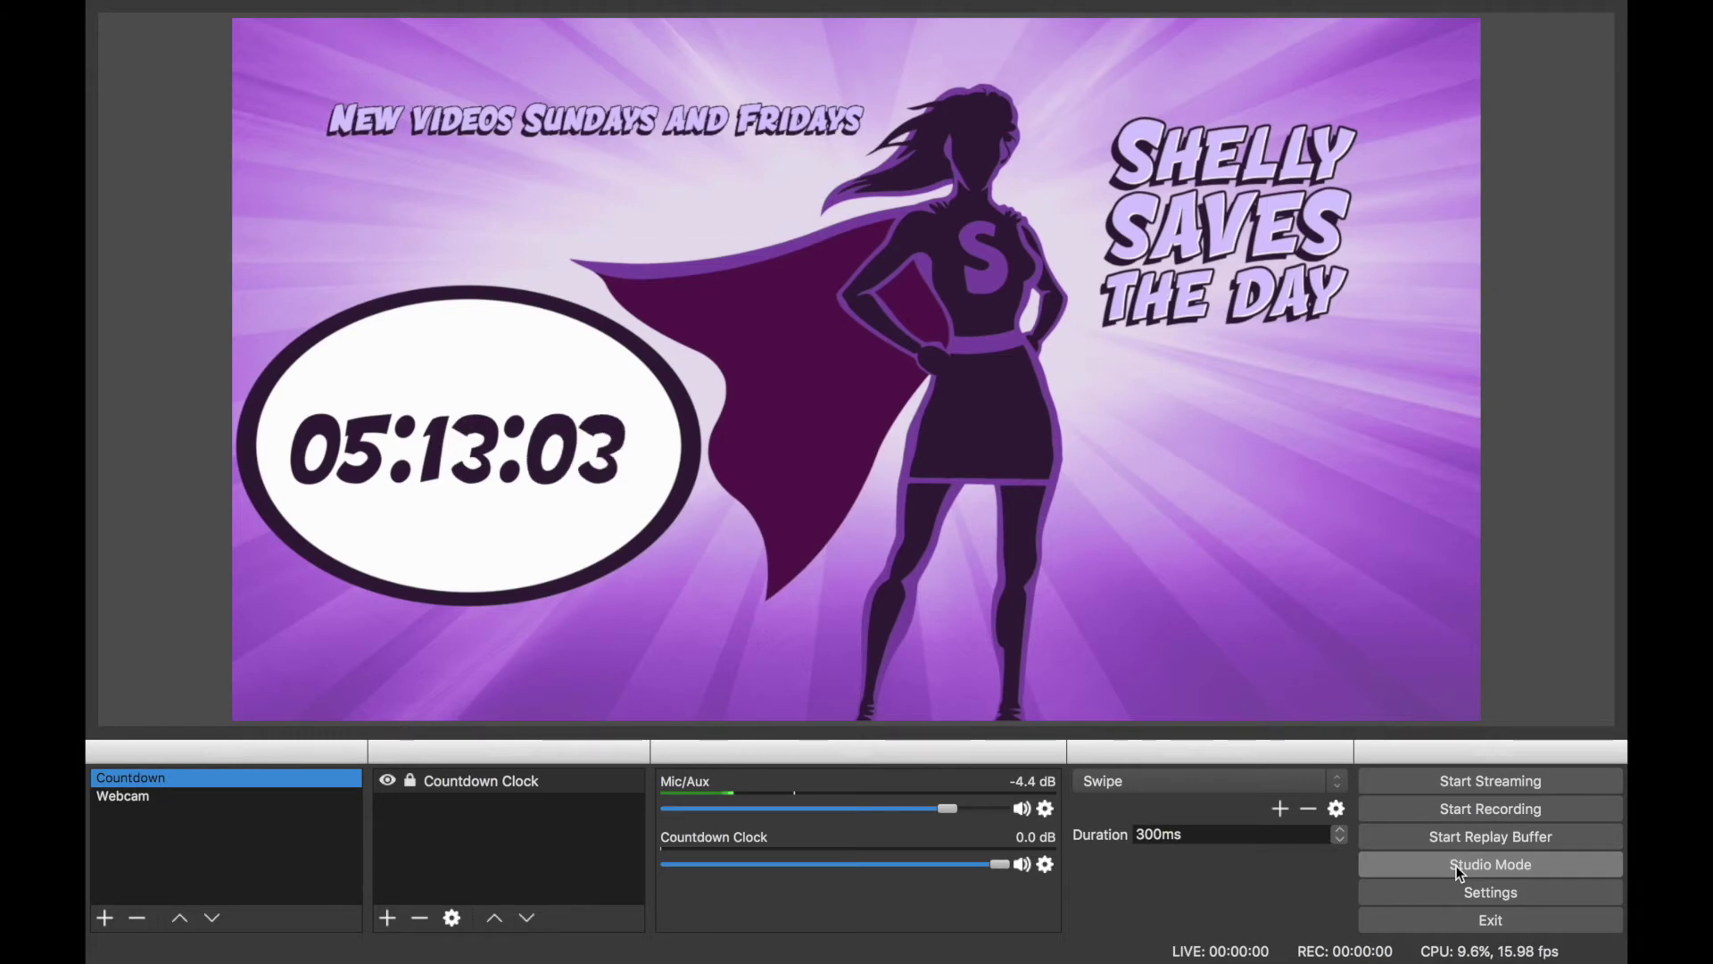
pyautogui.click(1460, 871)
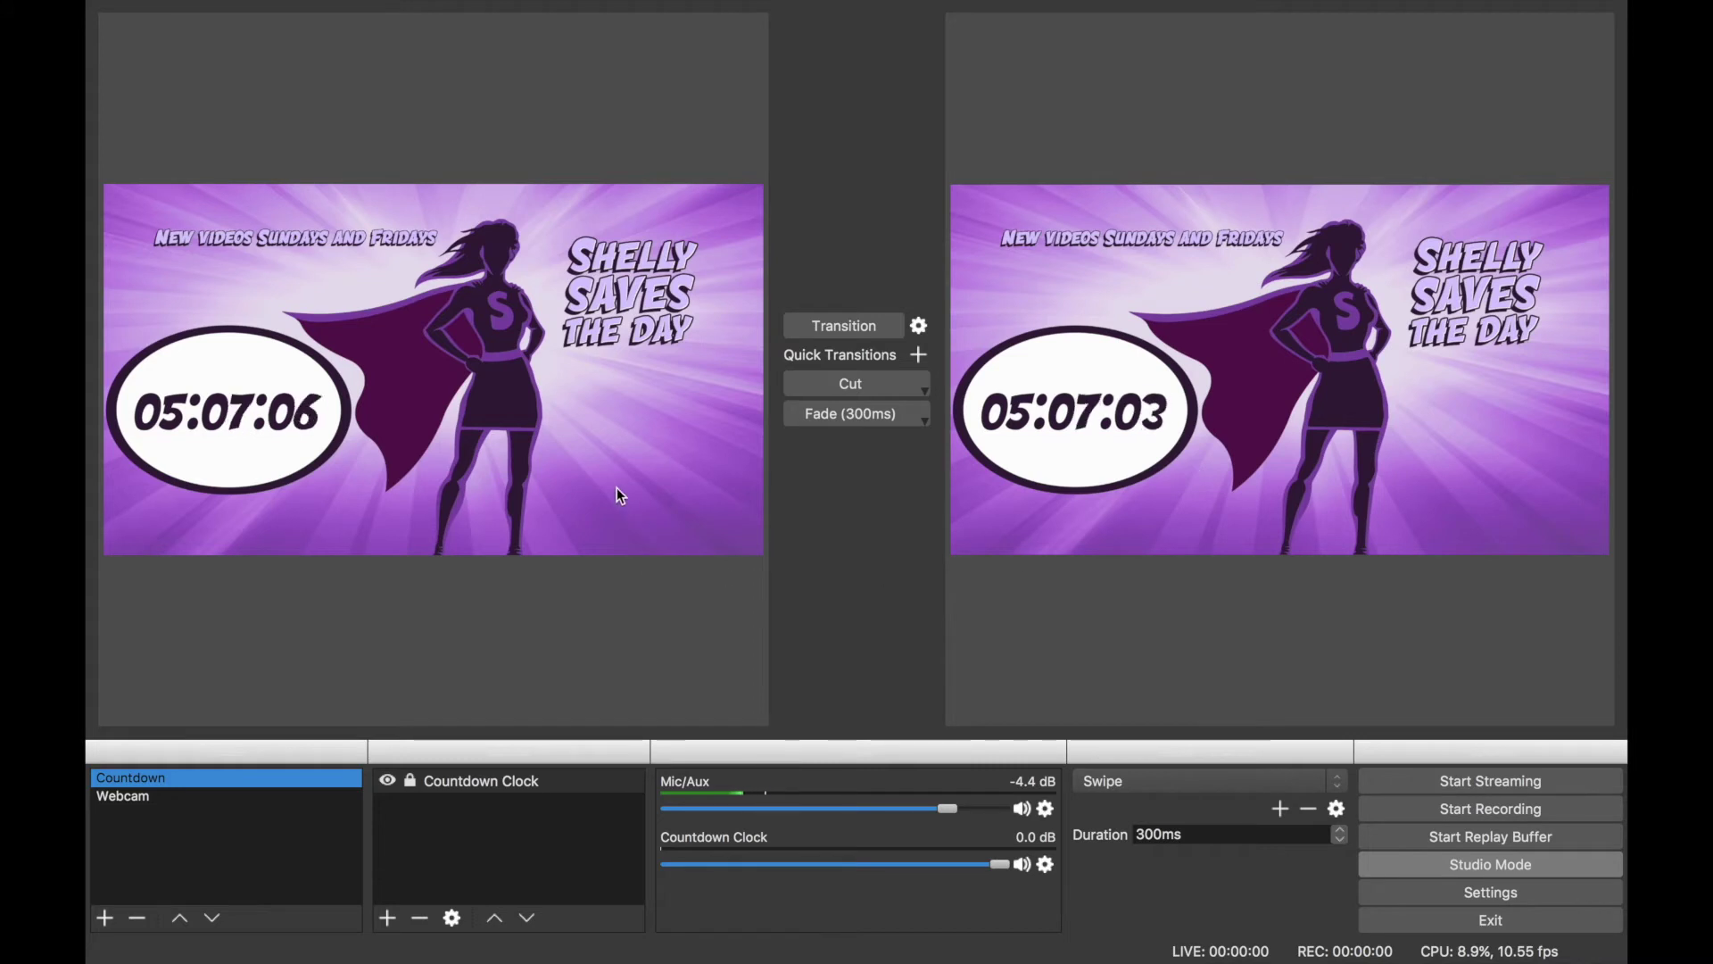
pyautogui.click(186, 795)
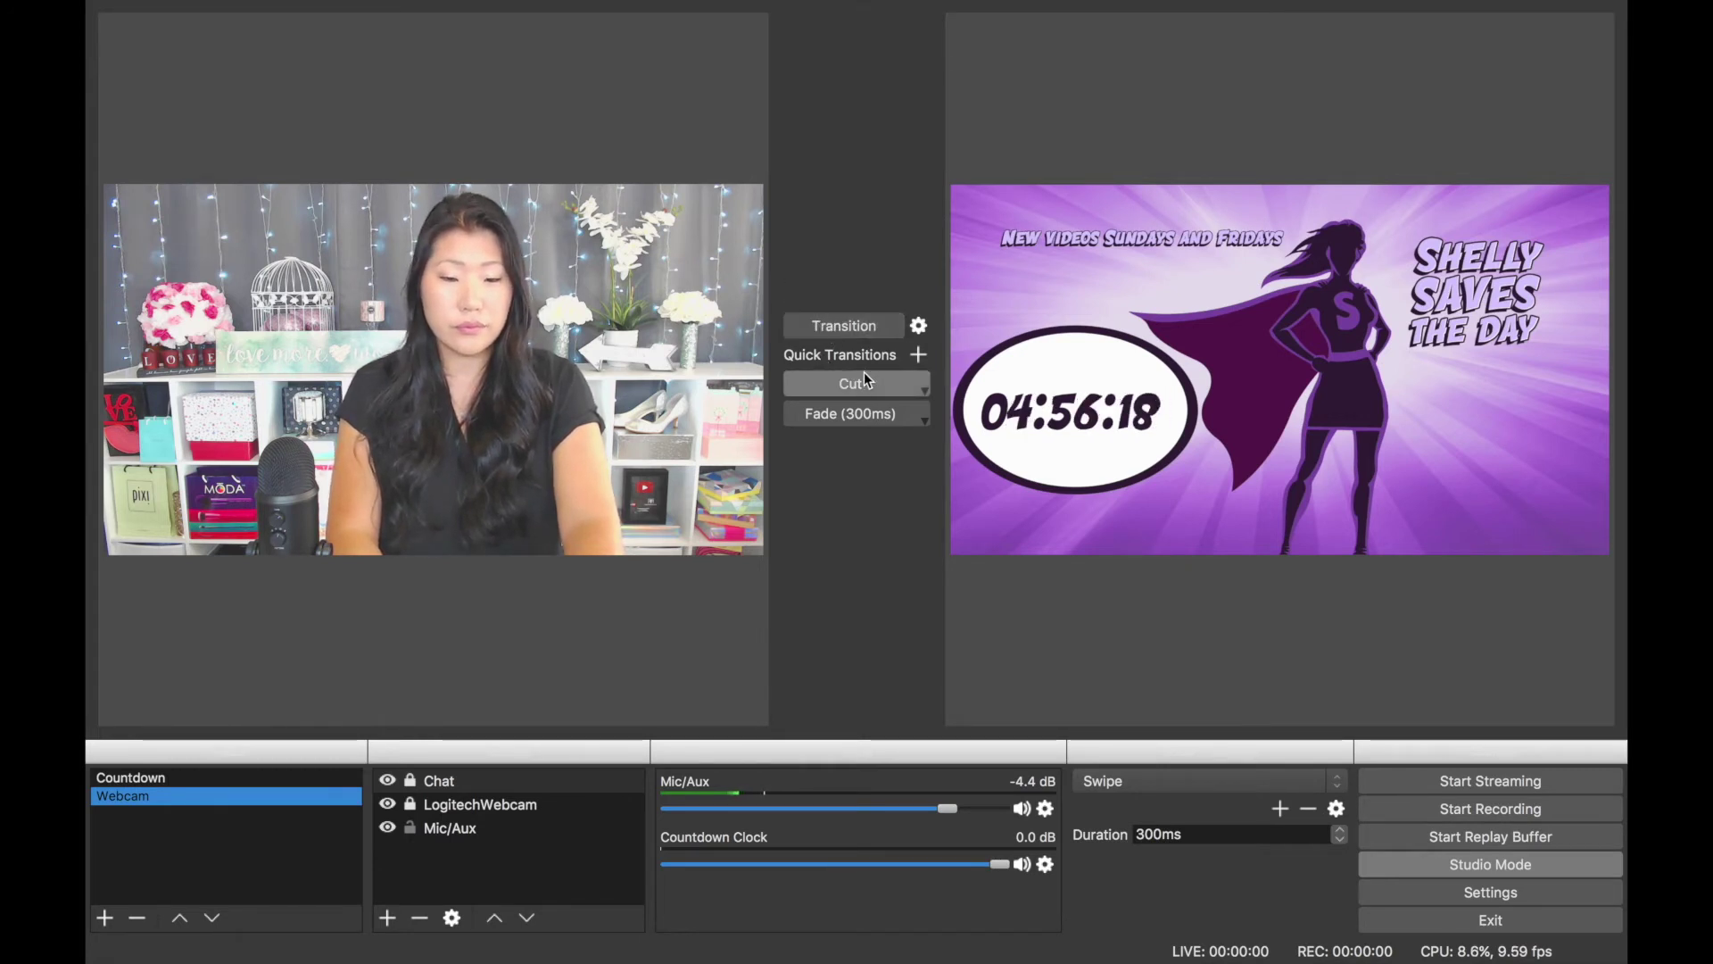
pyautogui.click(885, 379)
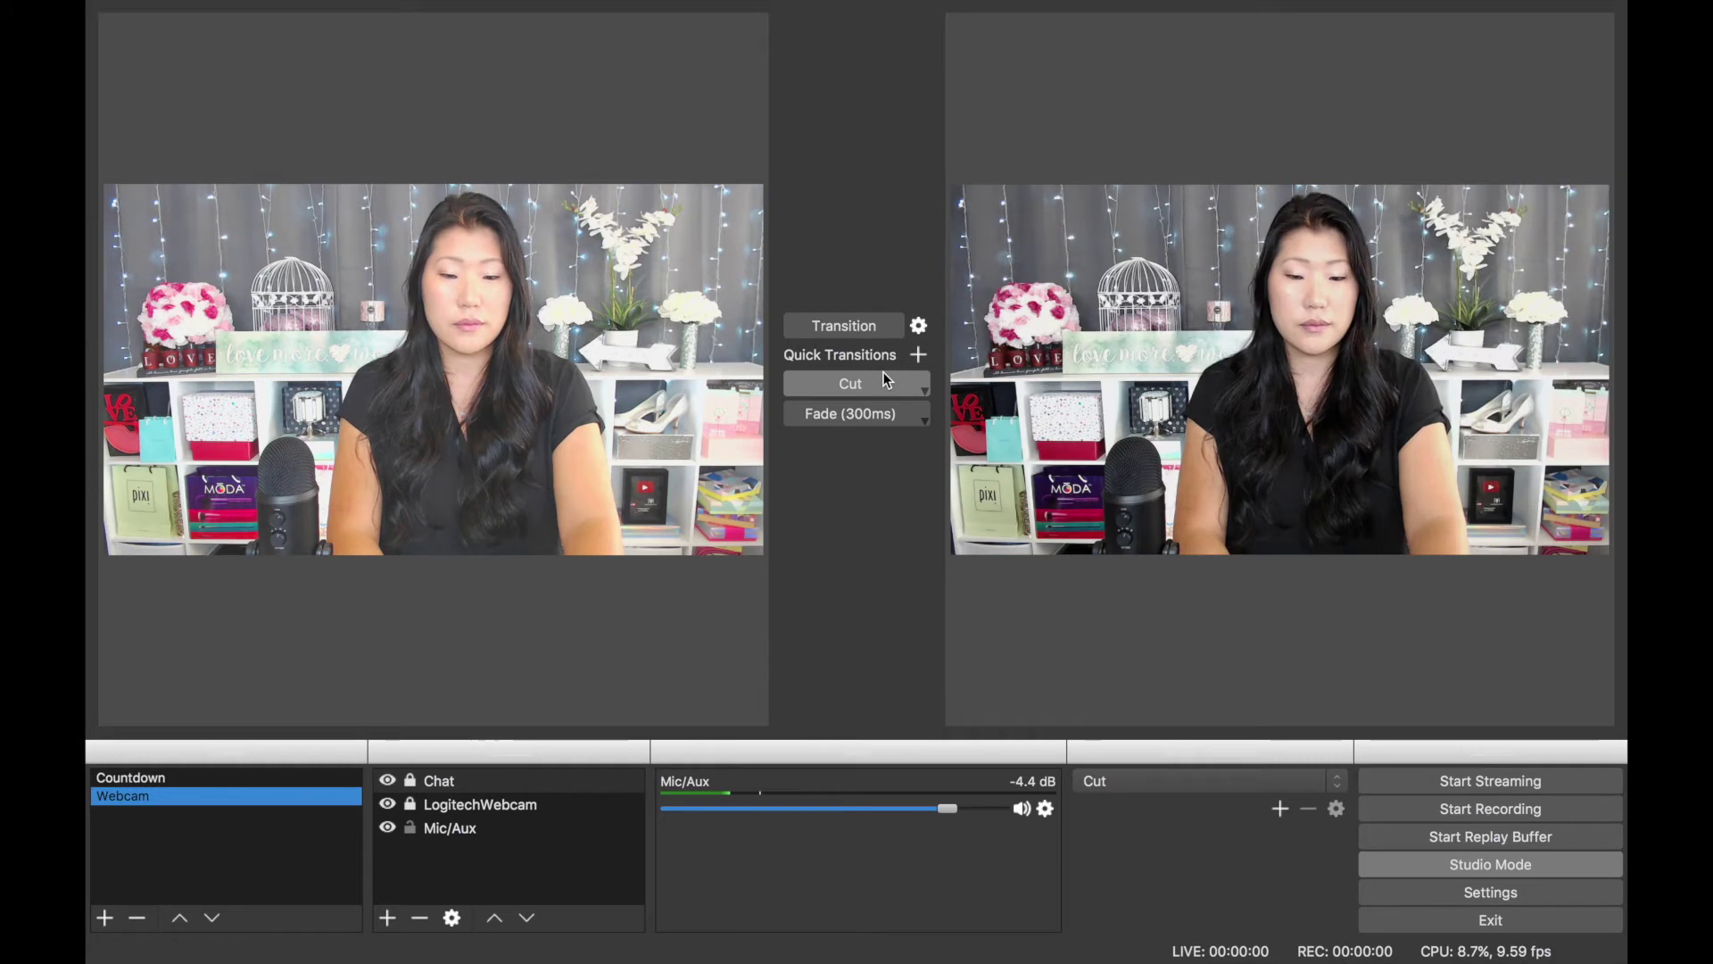
pyautogui.click(847, 329)
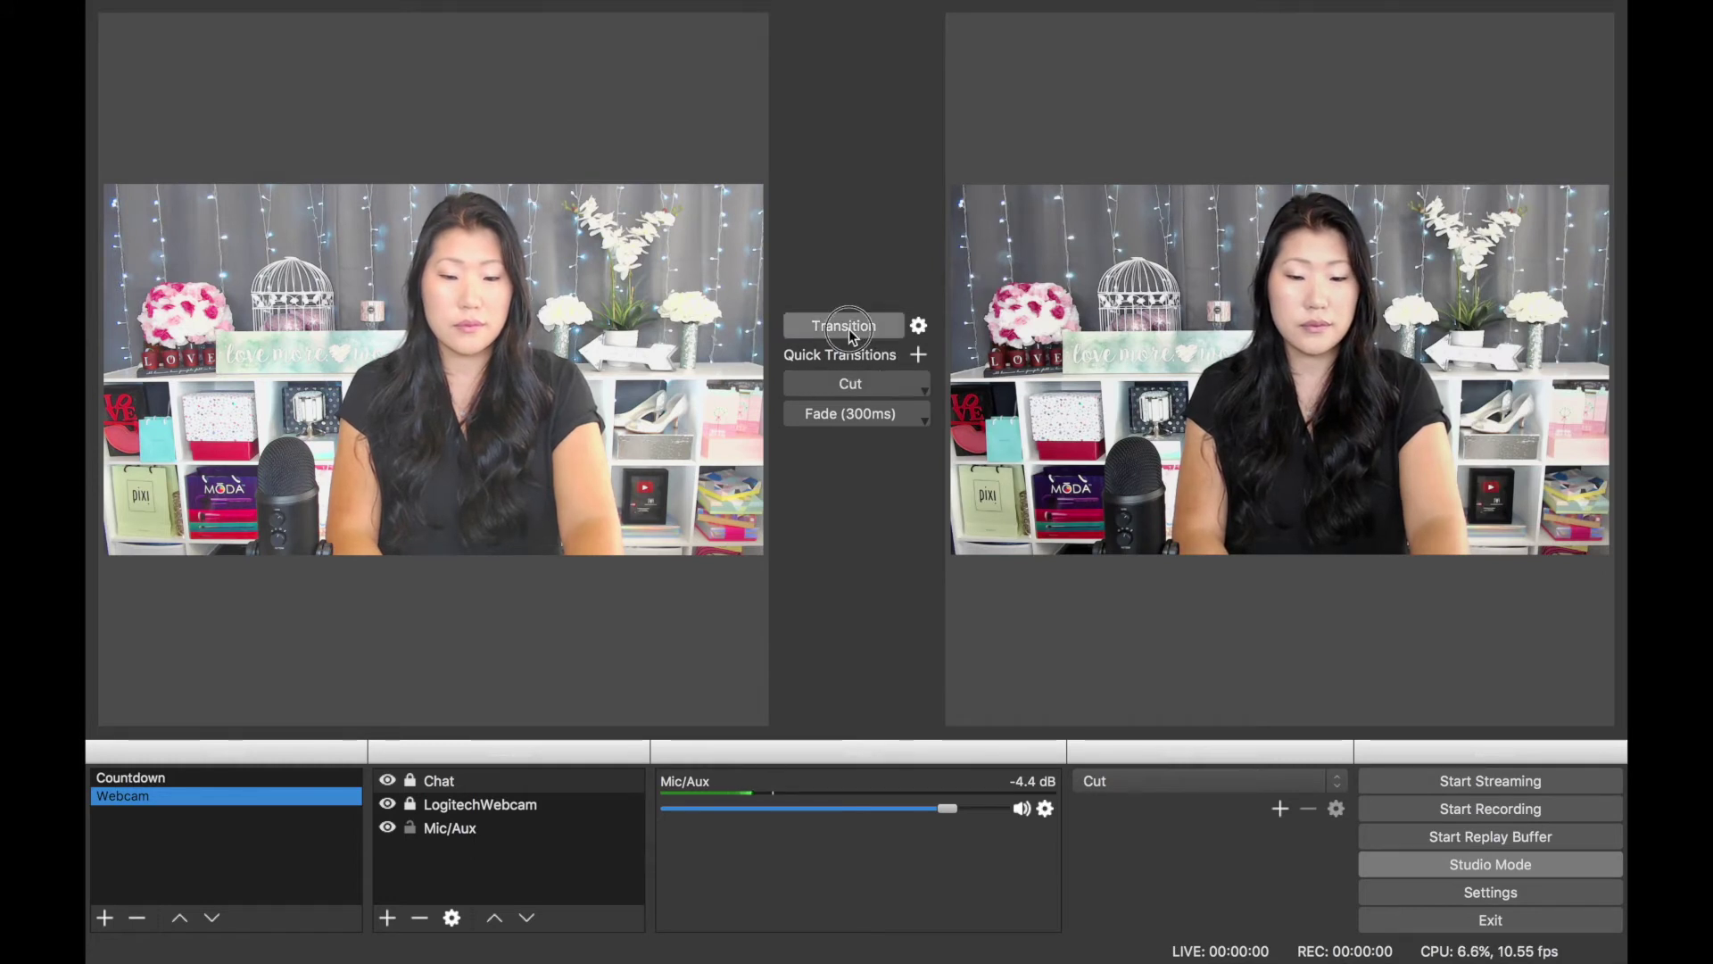
# Step: Send the Countdown scene live, then switch the live output back to Webcam
pyautogui.click(204, 780)
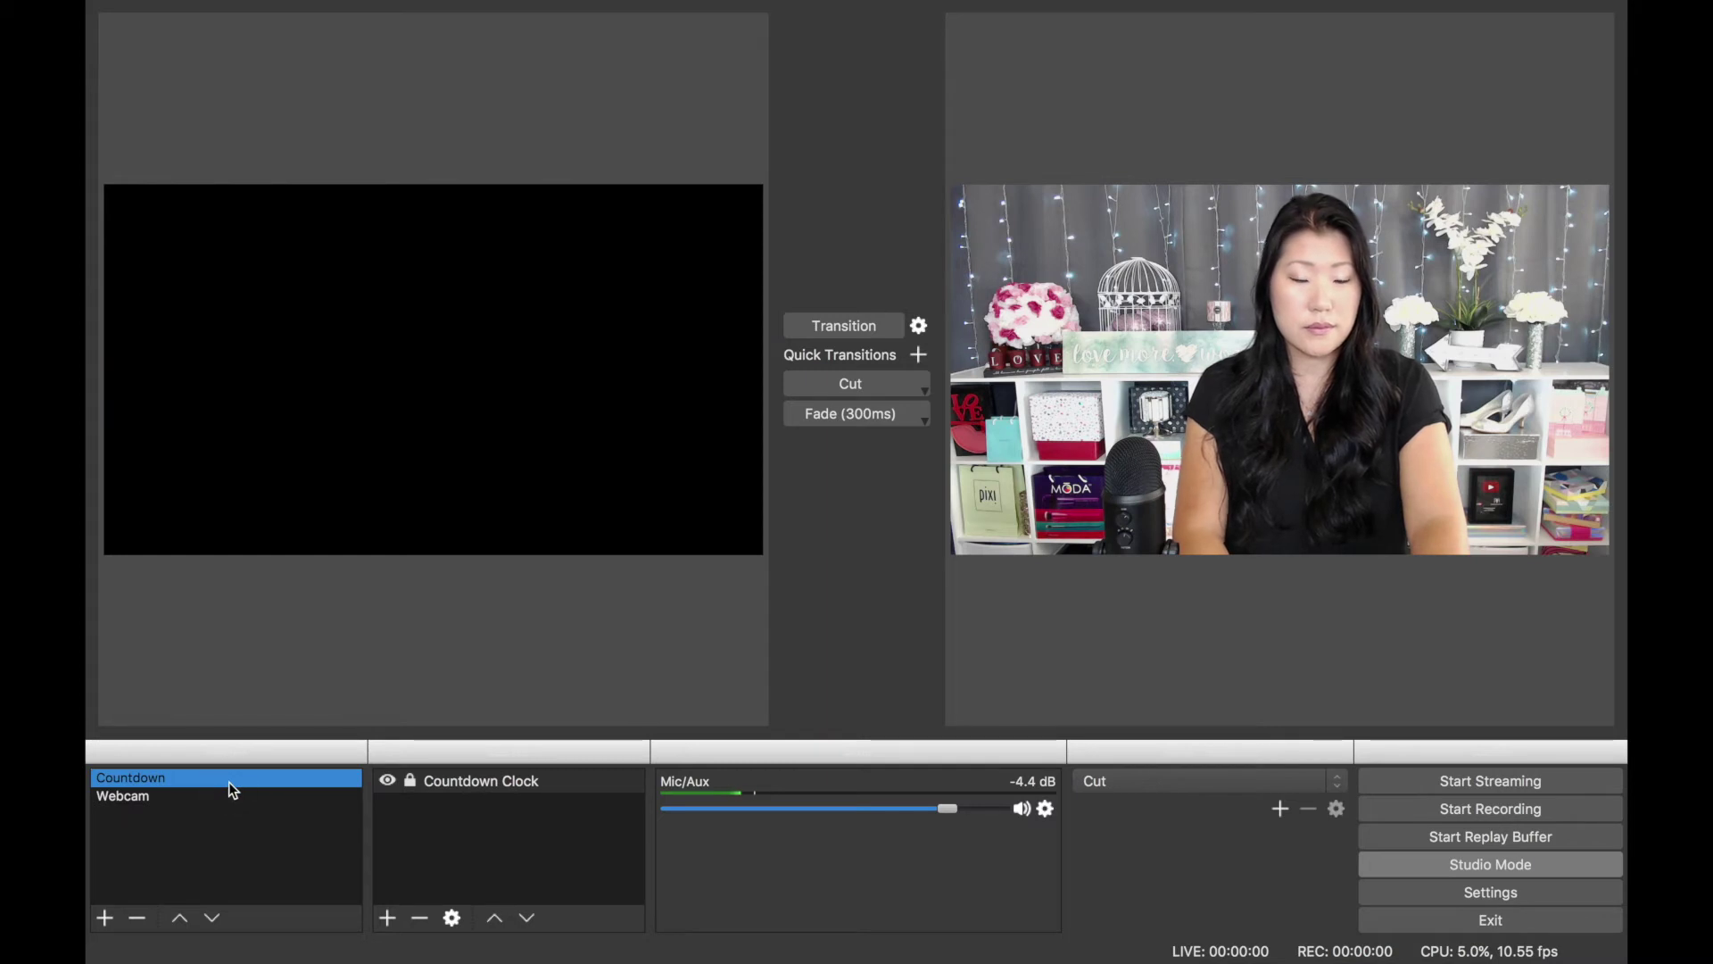
pyautogui.click(849, 330)
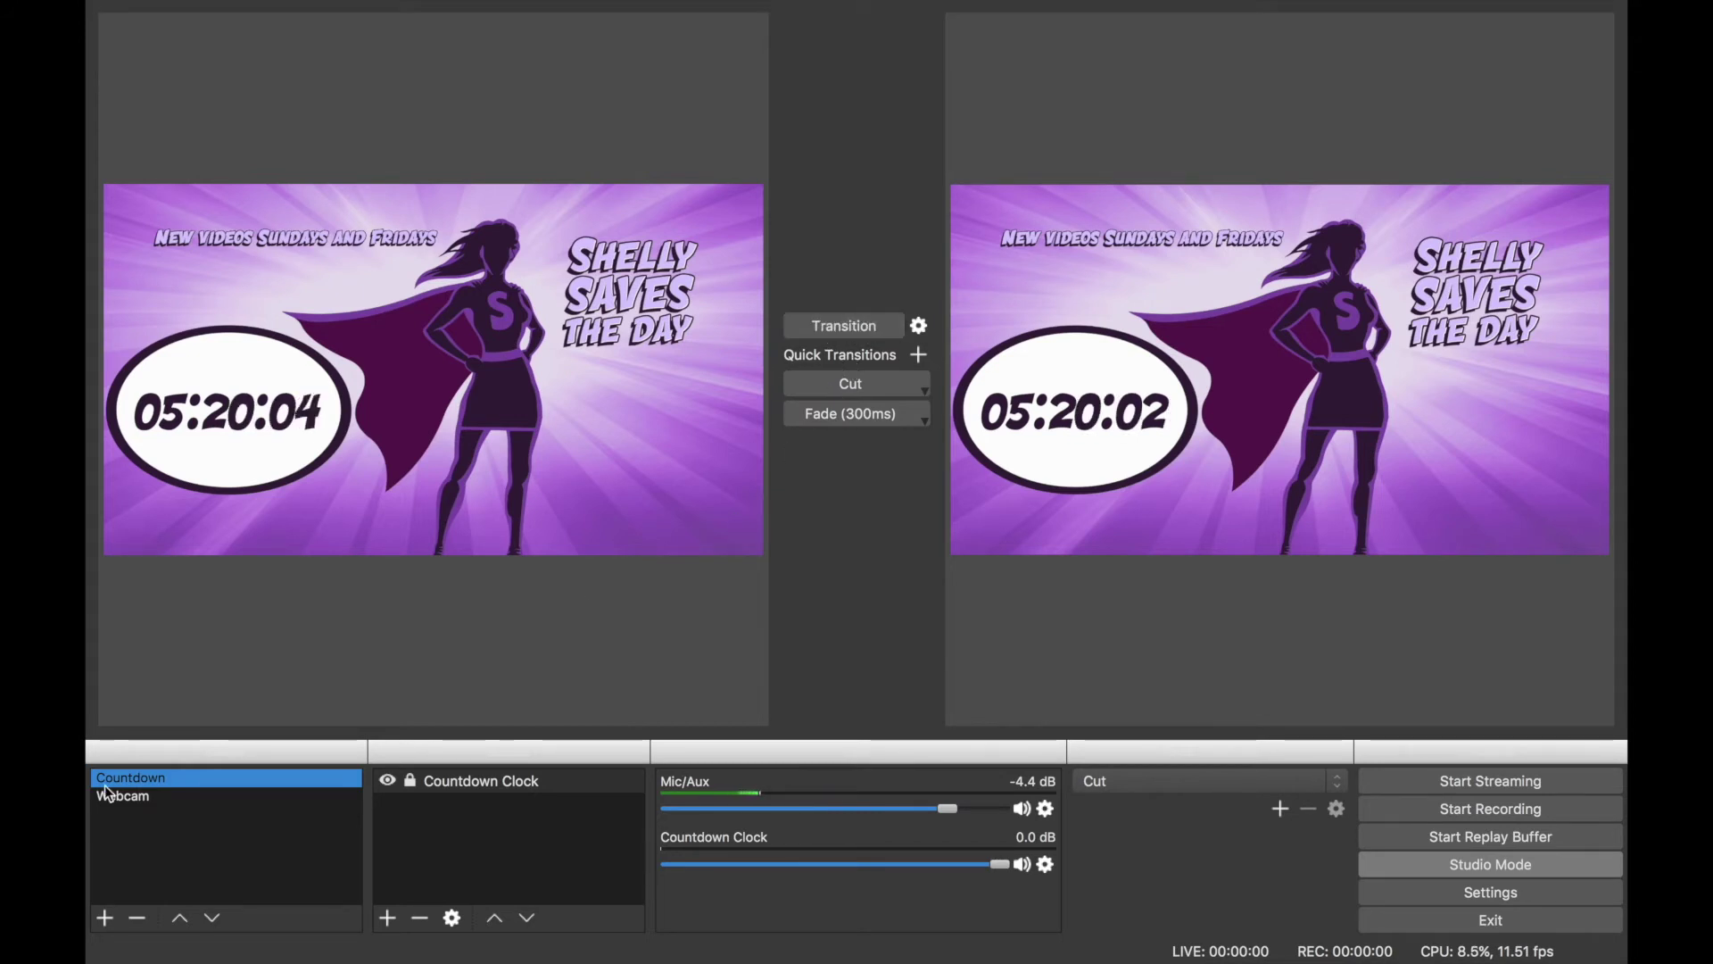
pyautogui.click(157, 794)
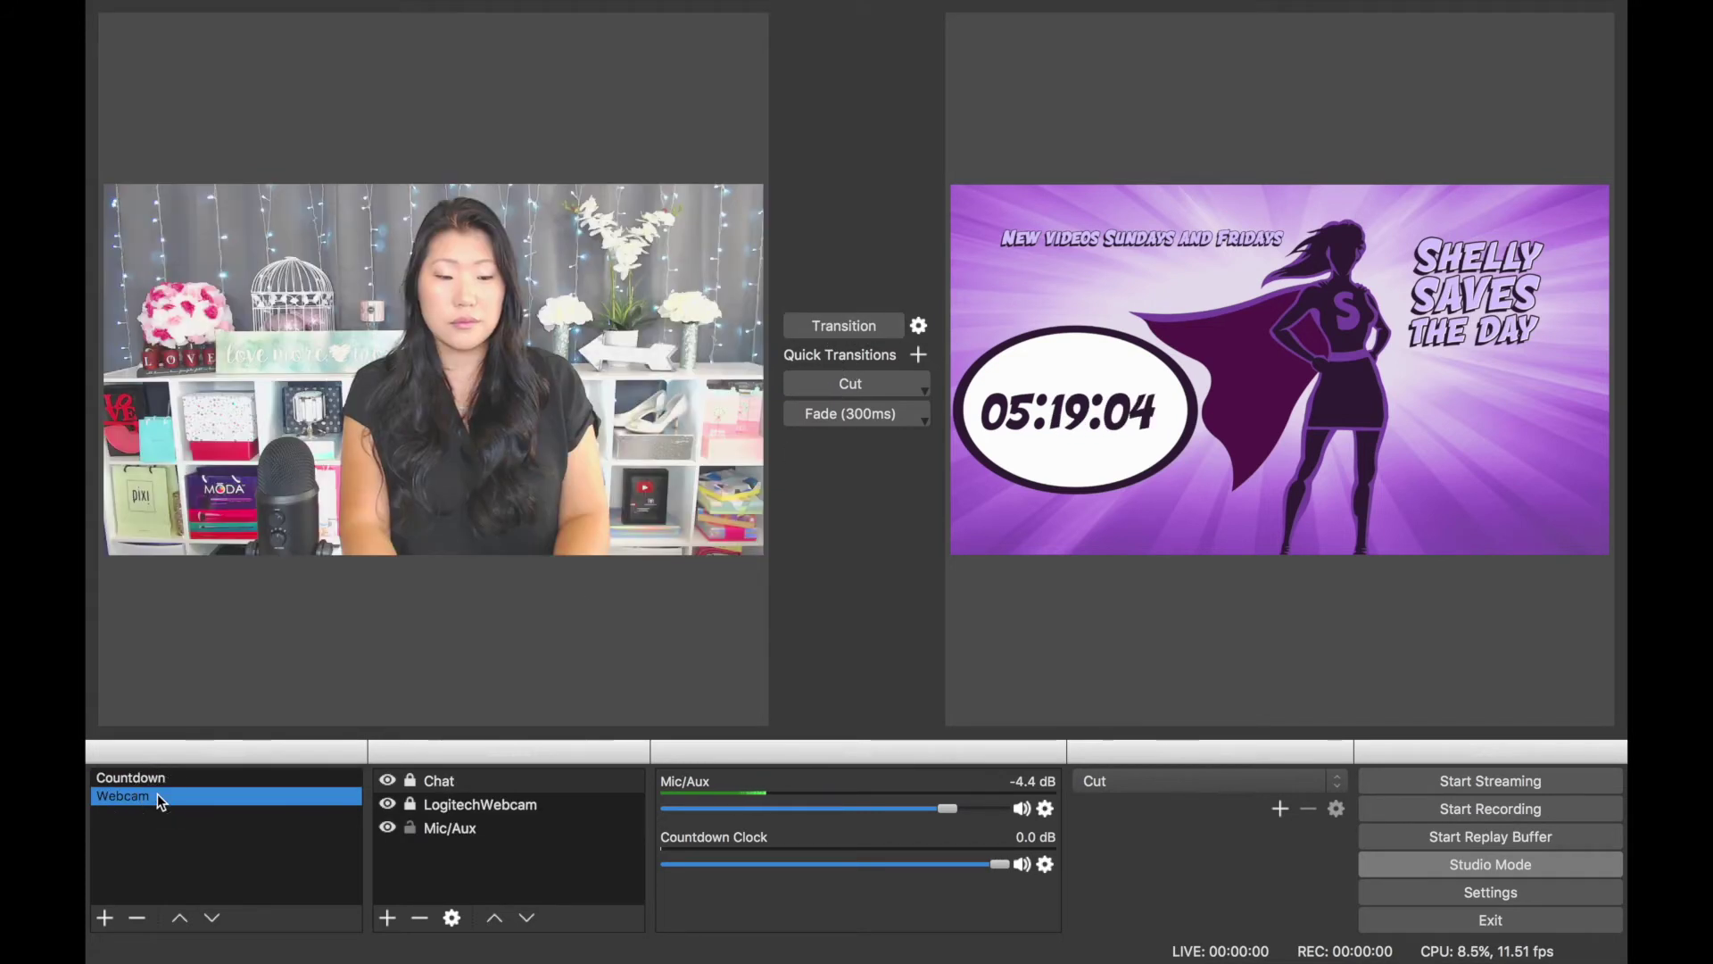
pyautogui.click(869, 328)
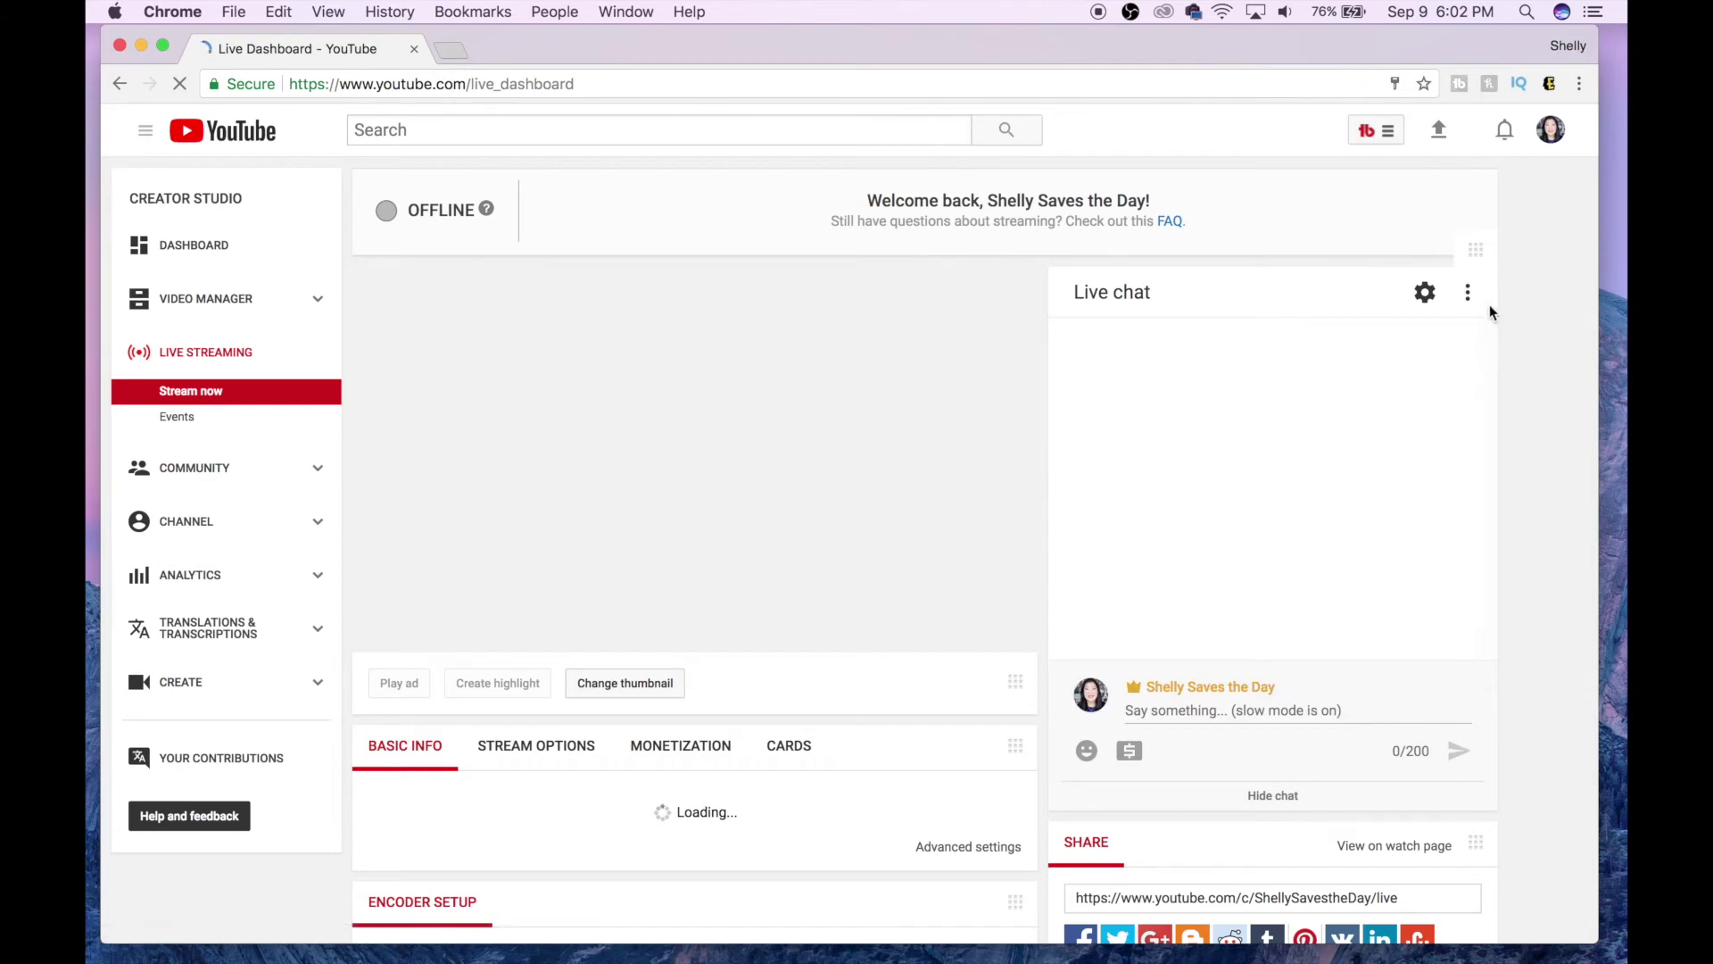
# Step: Choose Popout chat from the Live chat panel's three-dot menu
pyautogui.click(1469, 294)
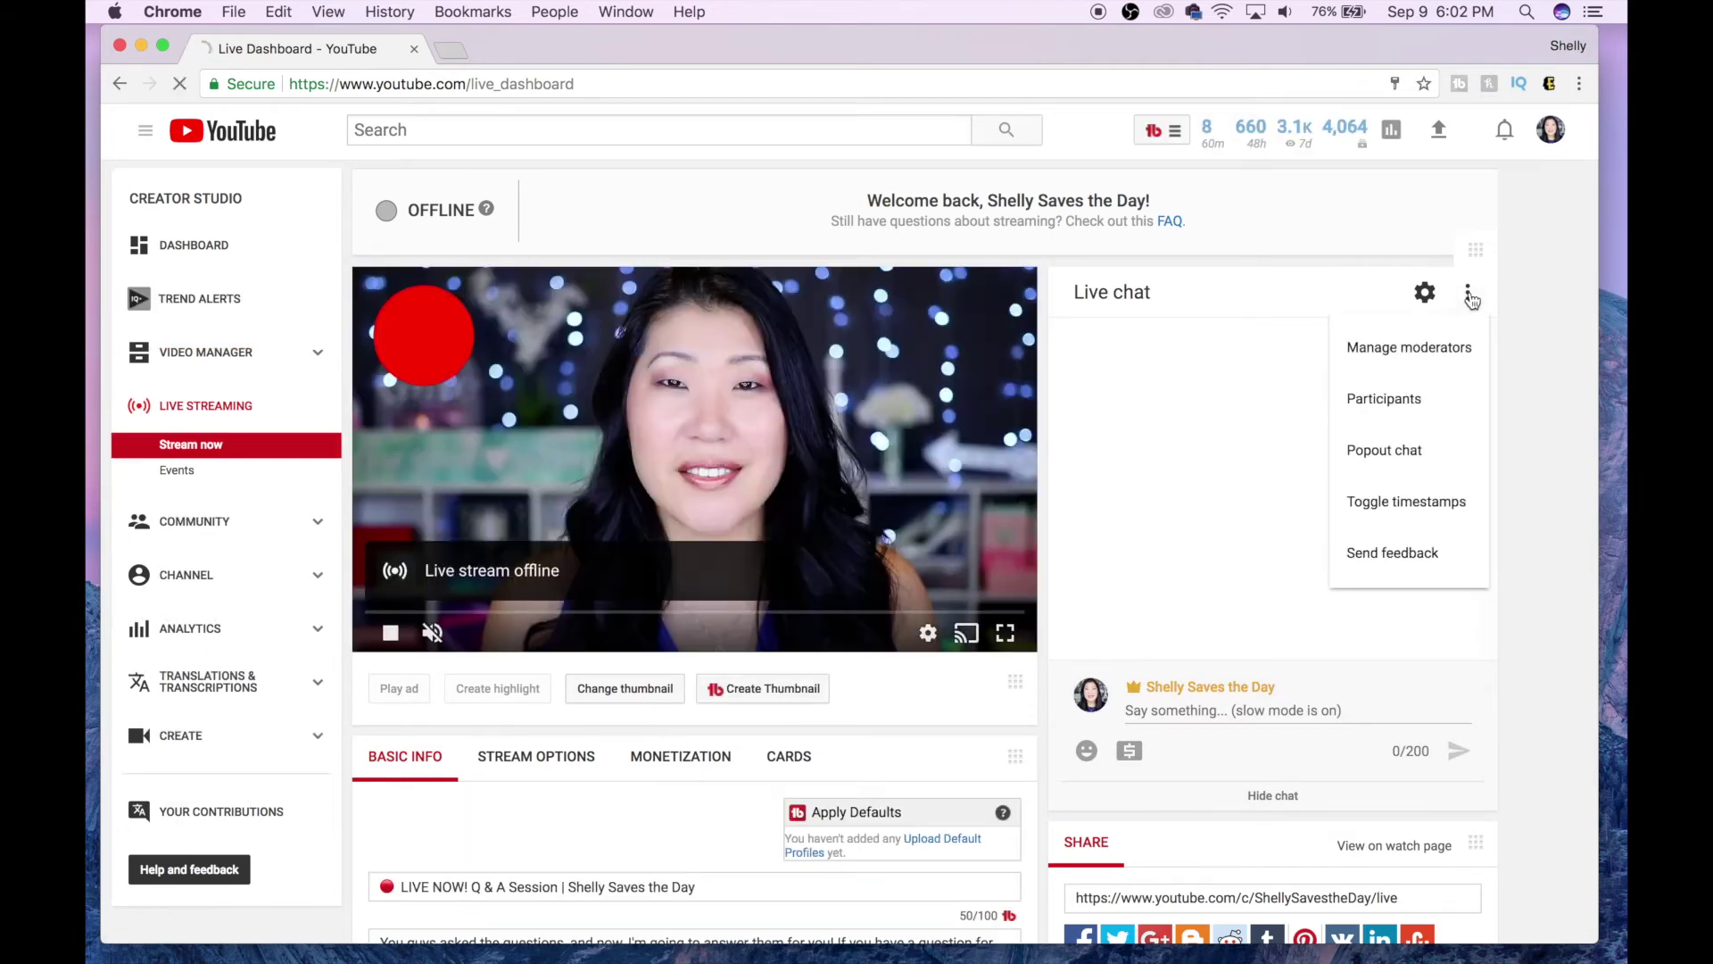
pyautogui.click(1448, 458)
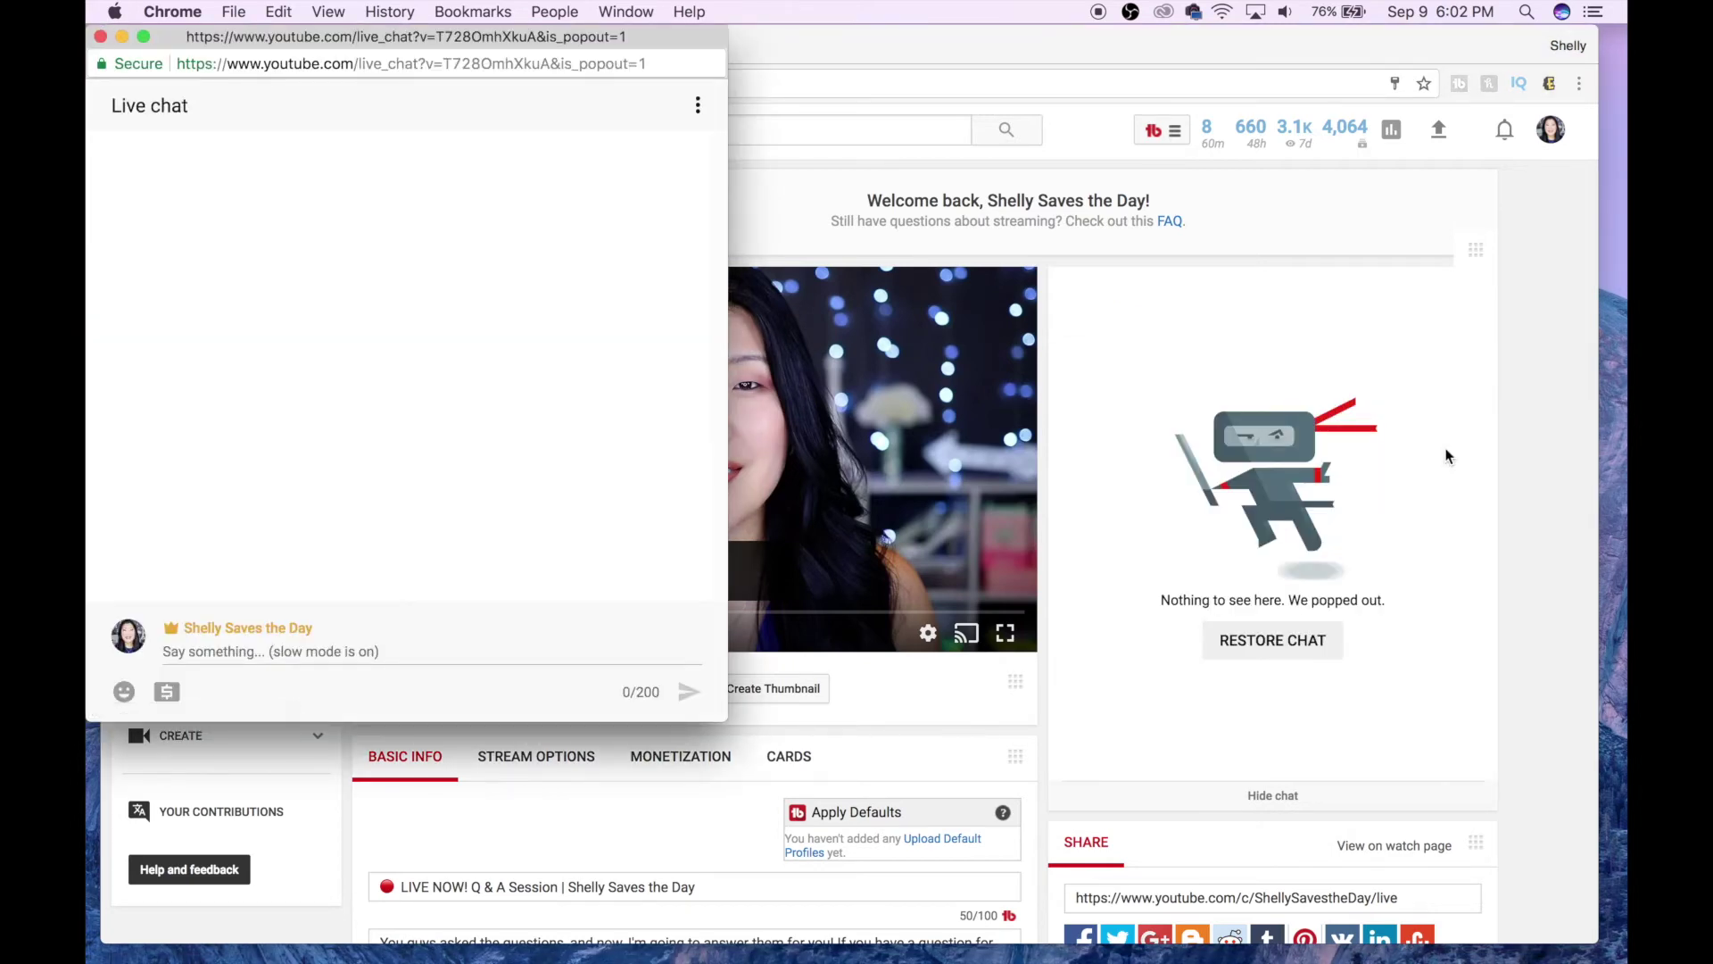
# Step: Back in OBS, add a Window Capture source named 'Chat Window'
pyautogui.moveTo(1075, 937)
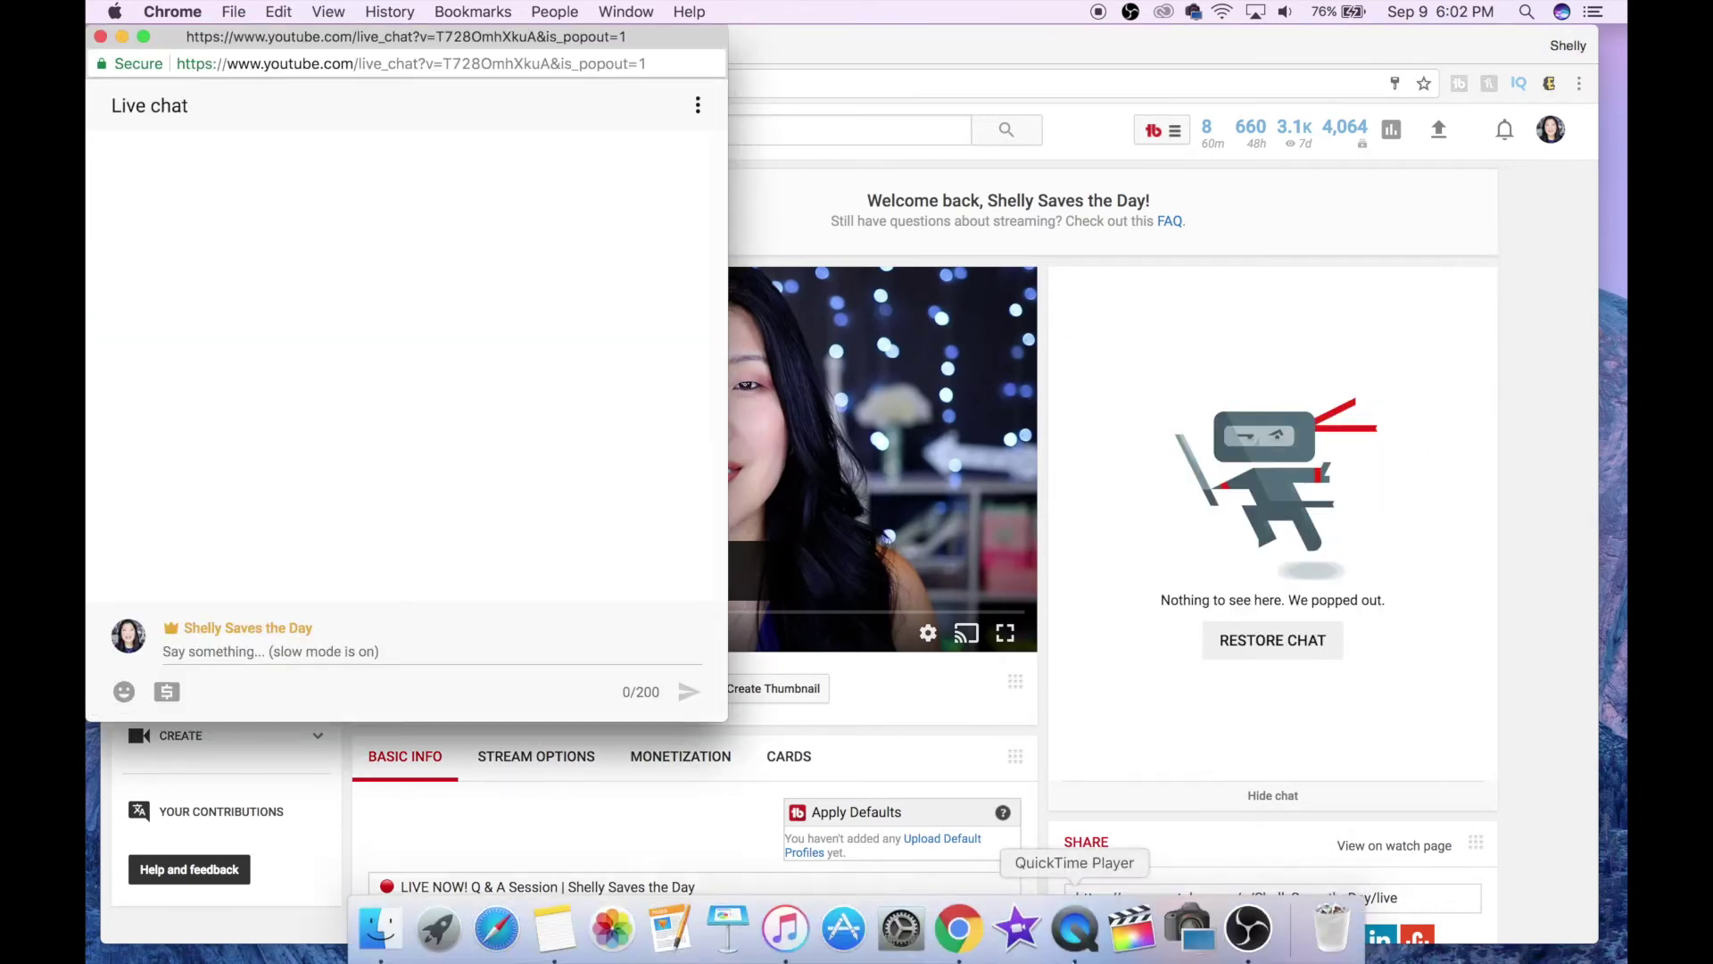
pyautogui.click(1249, 928)
pyautogui.click(387, 918)
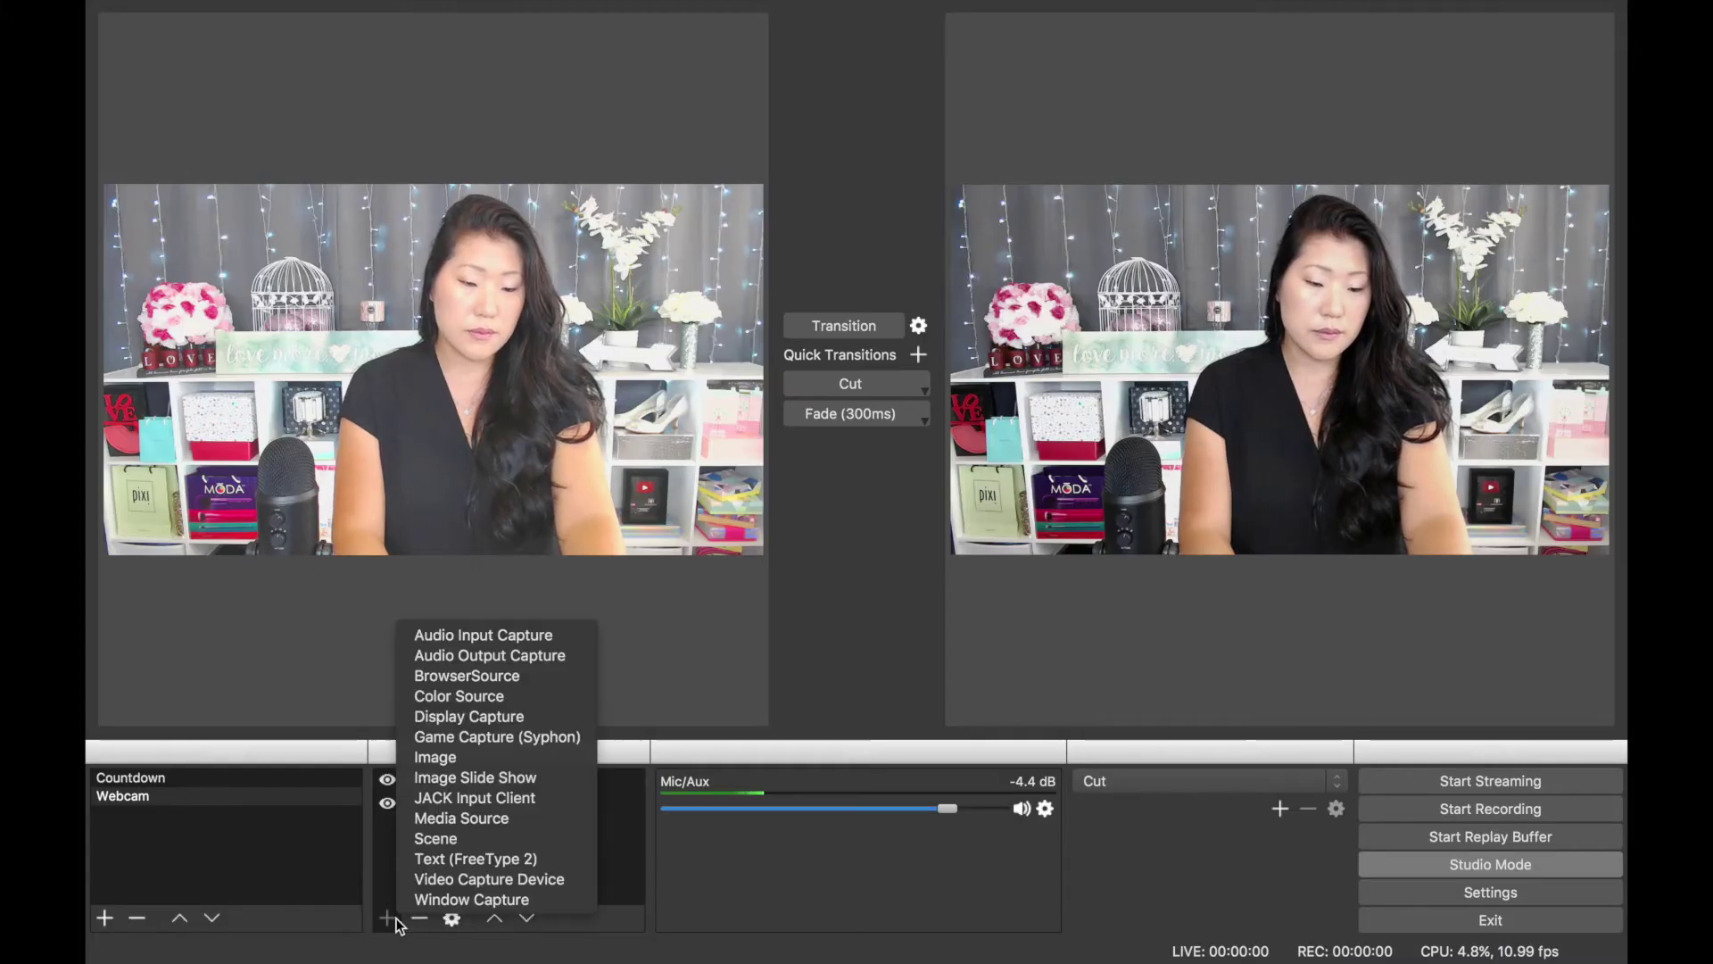
pyautogui.click(453, 899)
pyautogui.write('Chat ')
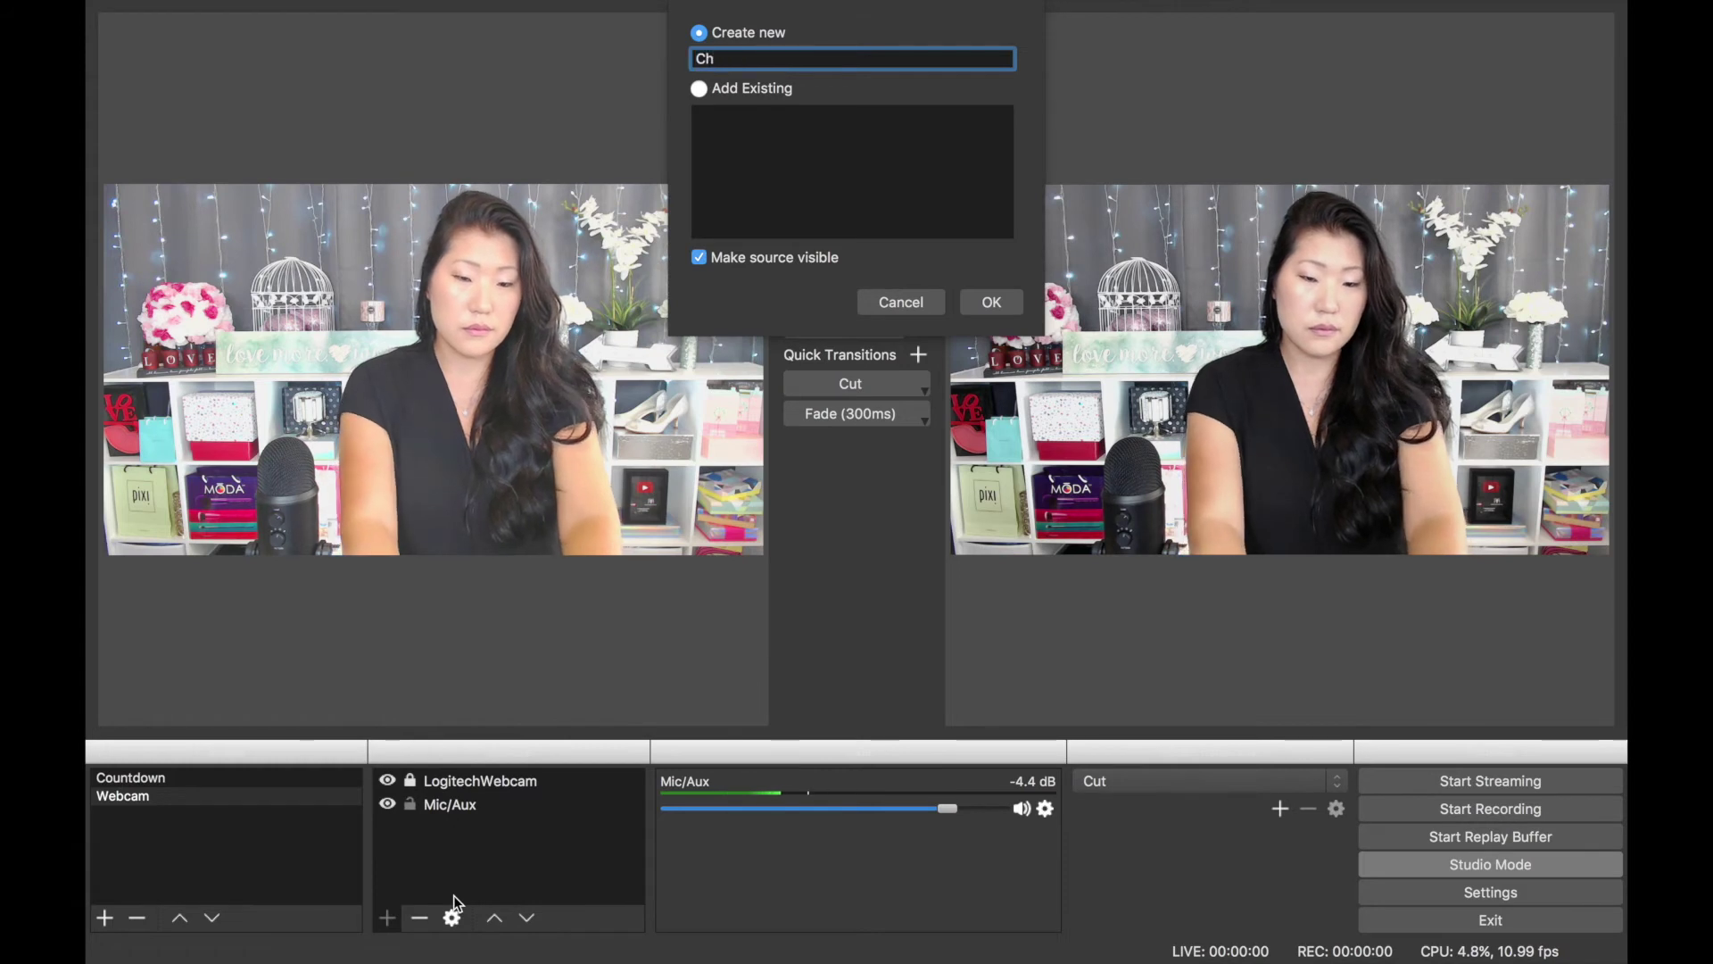
pyautogui.write('Window')
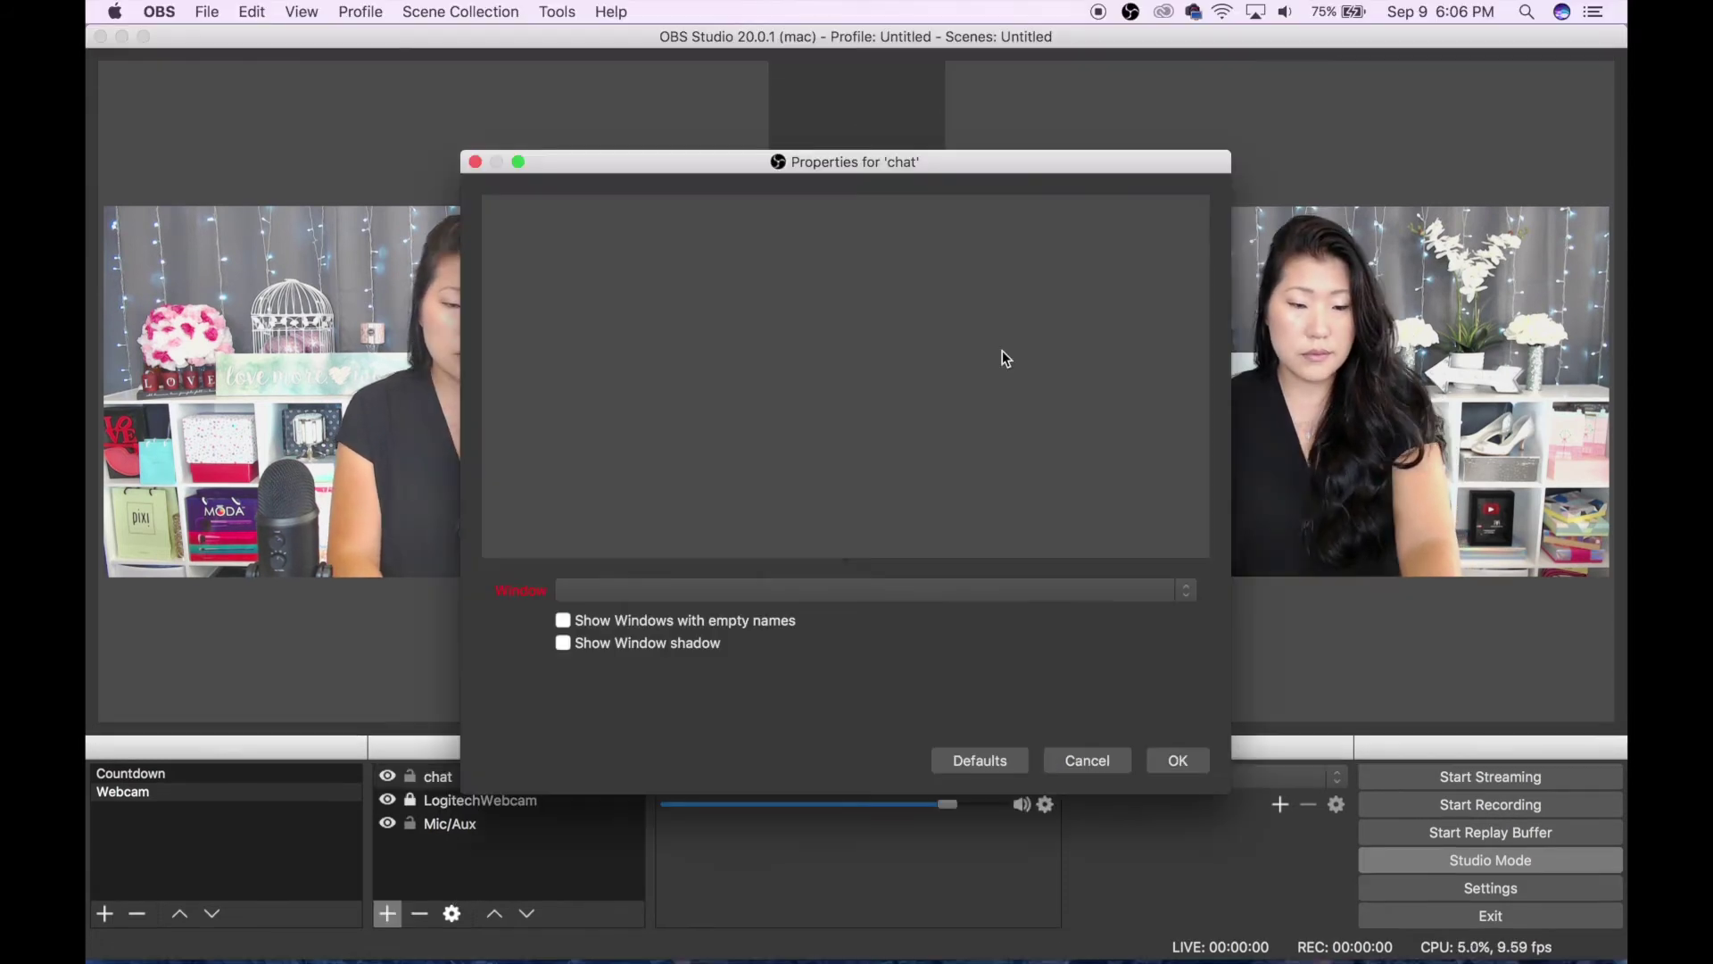
# Step: Capture the Chrome popout chat window with Show Window shadow on, and shrink the chat window
pyautogui.click(845, 585)
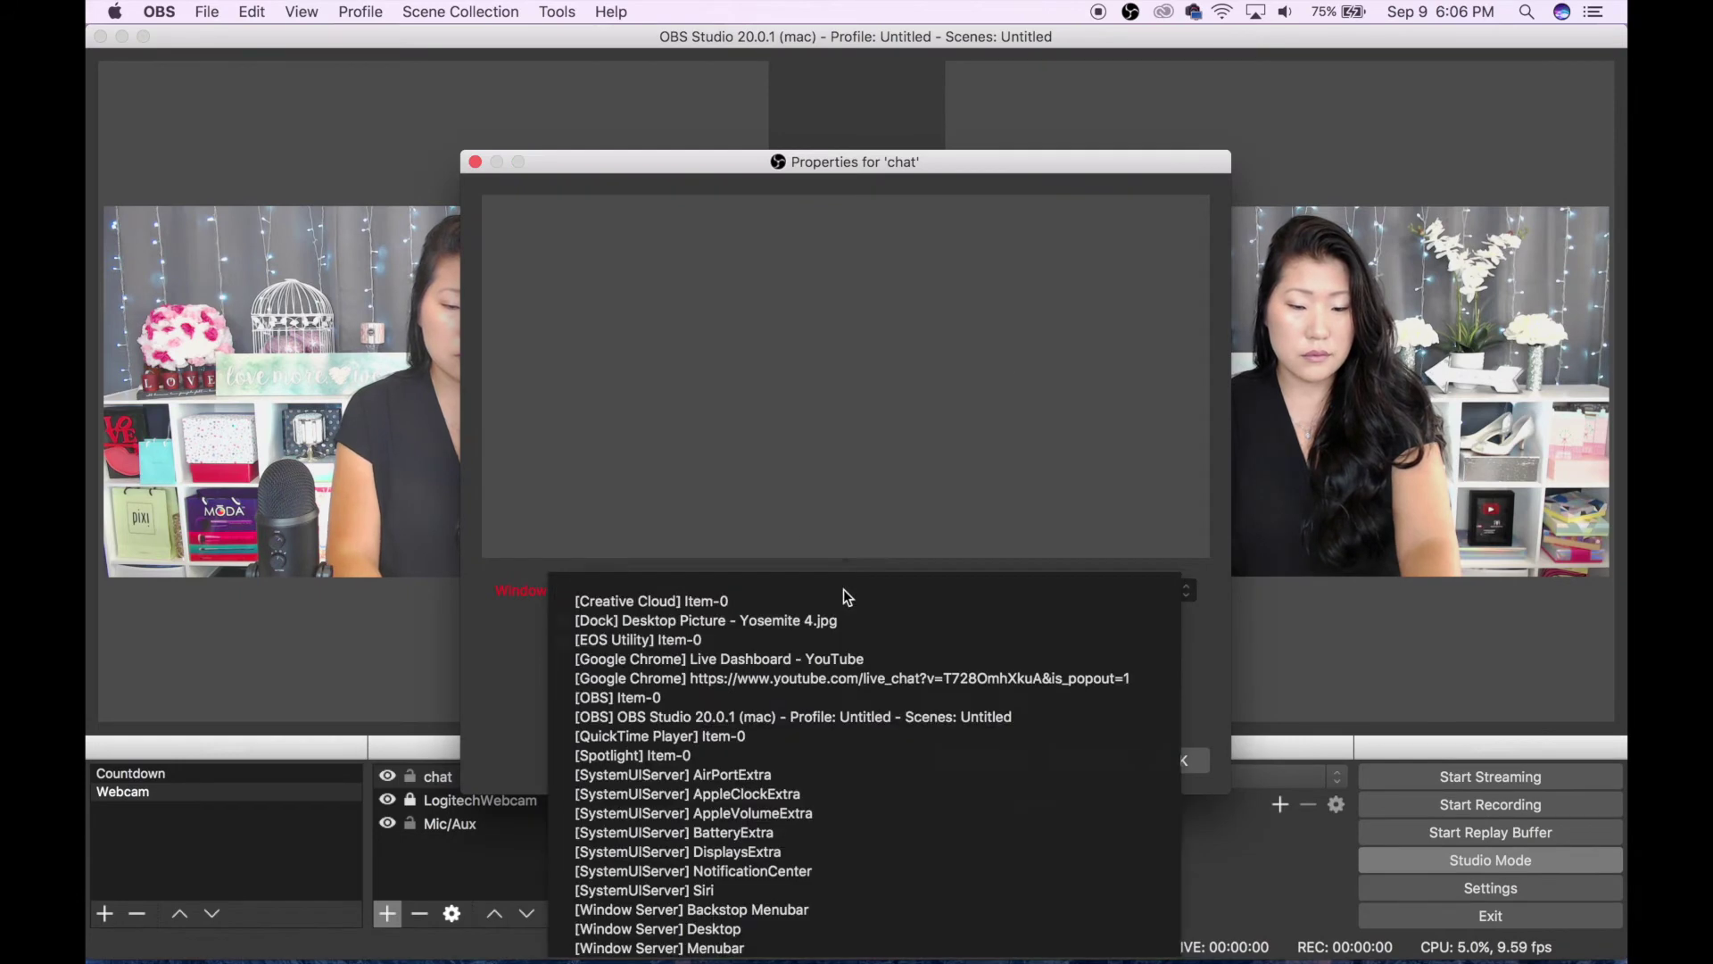
pyautogui.click(869, 677)
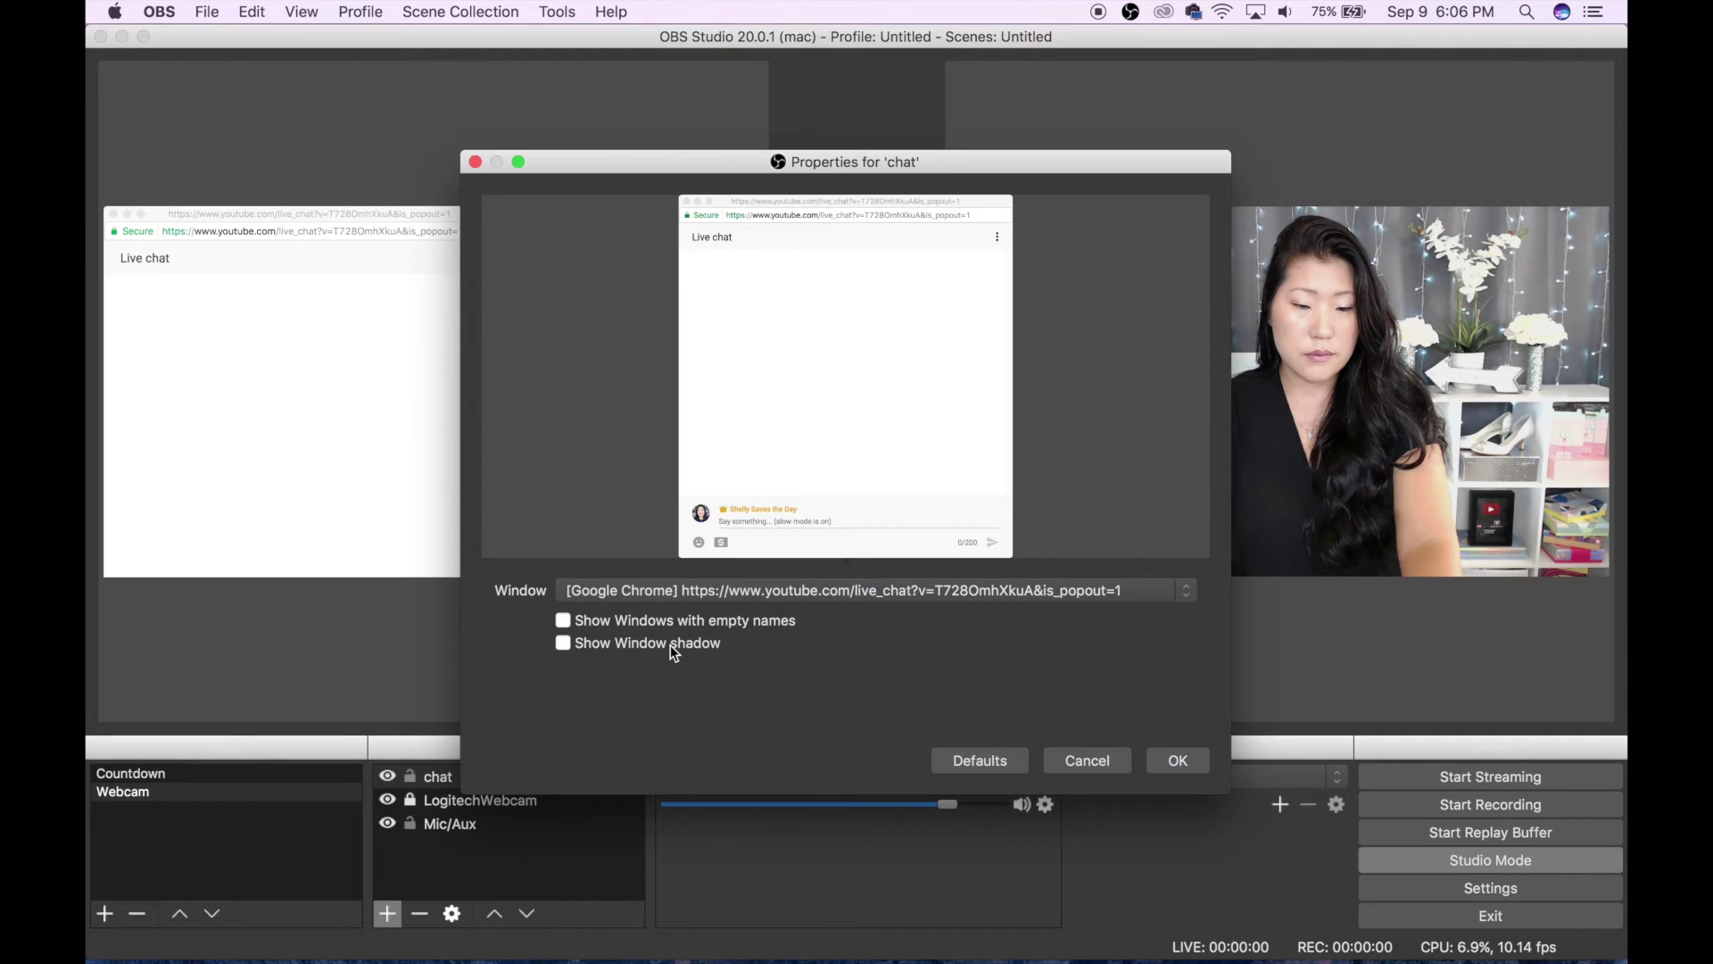
pyautogui.click(563, 643)
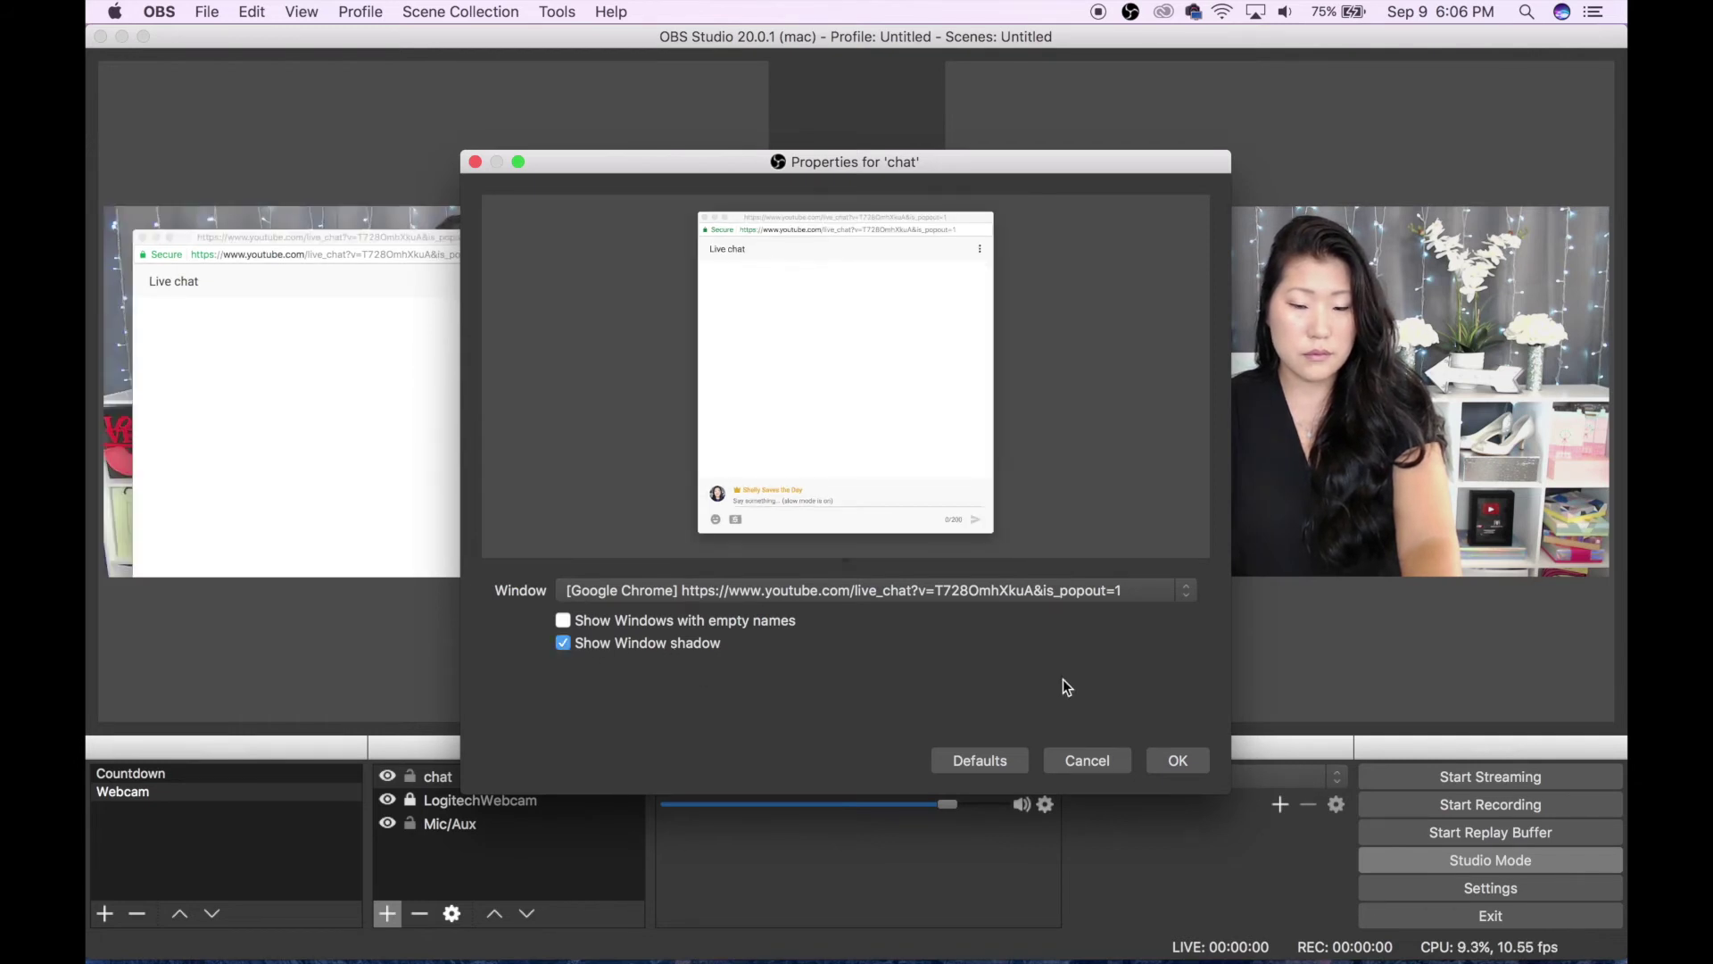
pyautogui.moveTo(812, 169); pyautogui.dragTo(1137, 135)
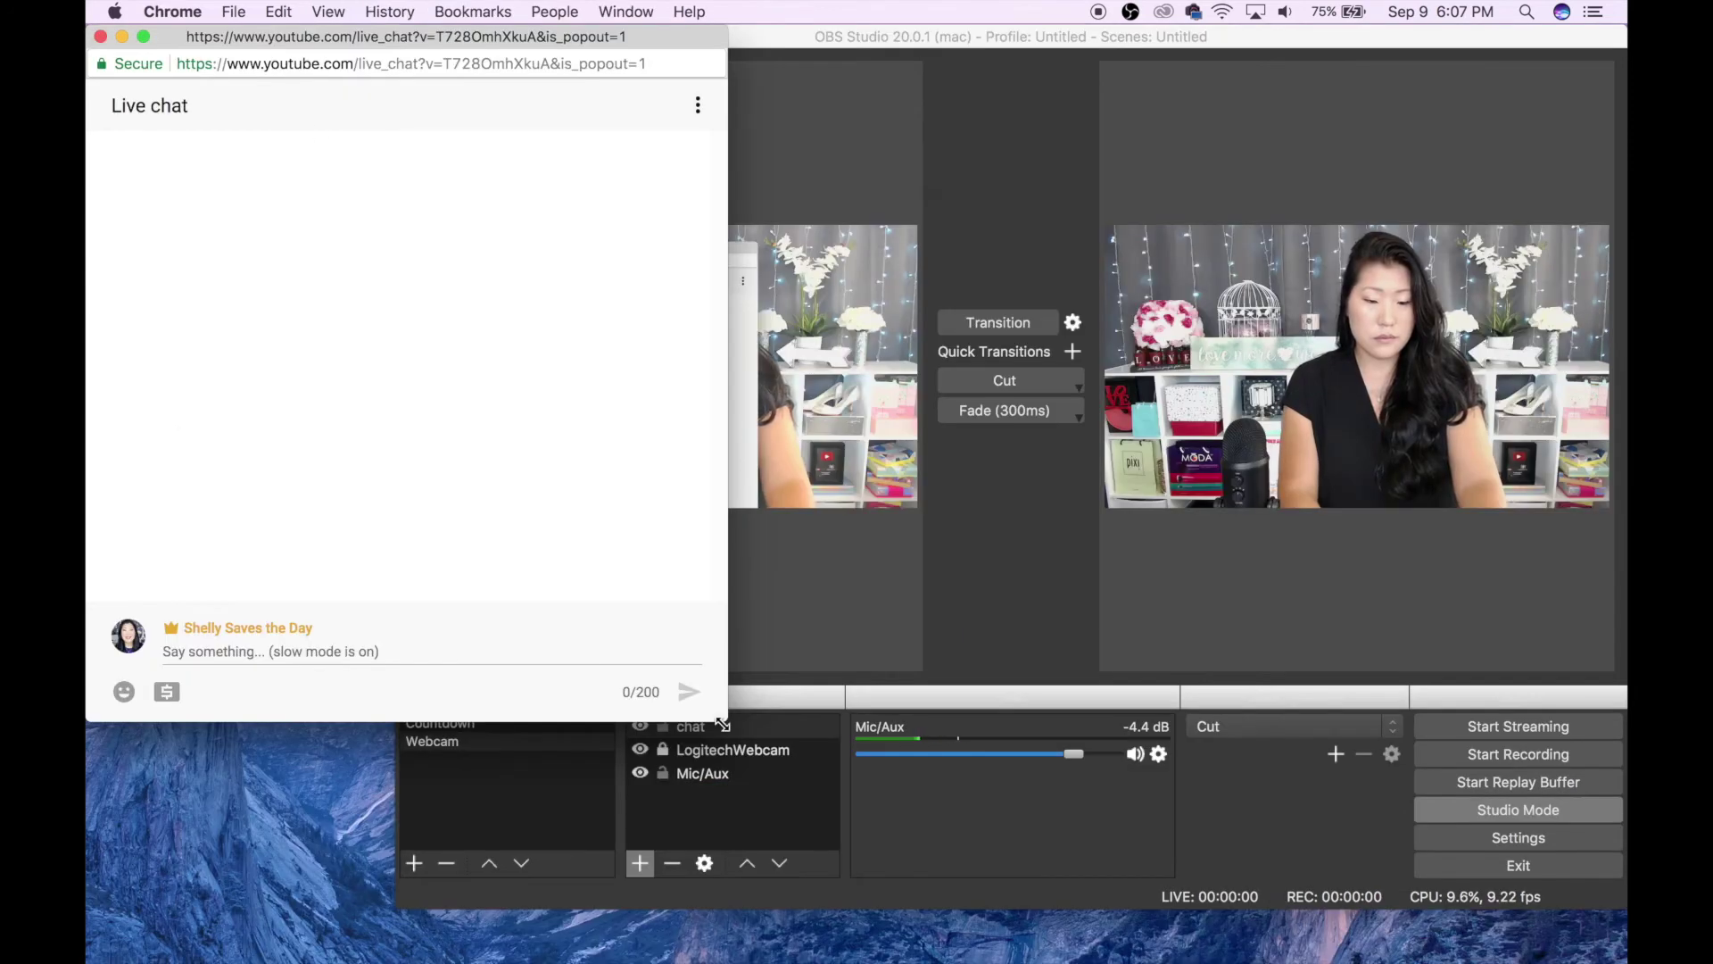
pyautogui.moveTo(723, 725); pyautogui.dragTo(383, 547)
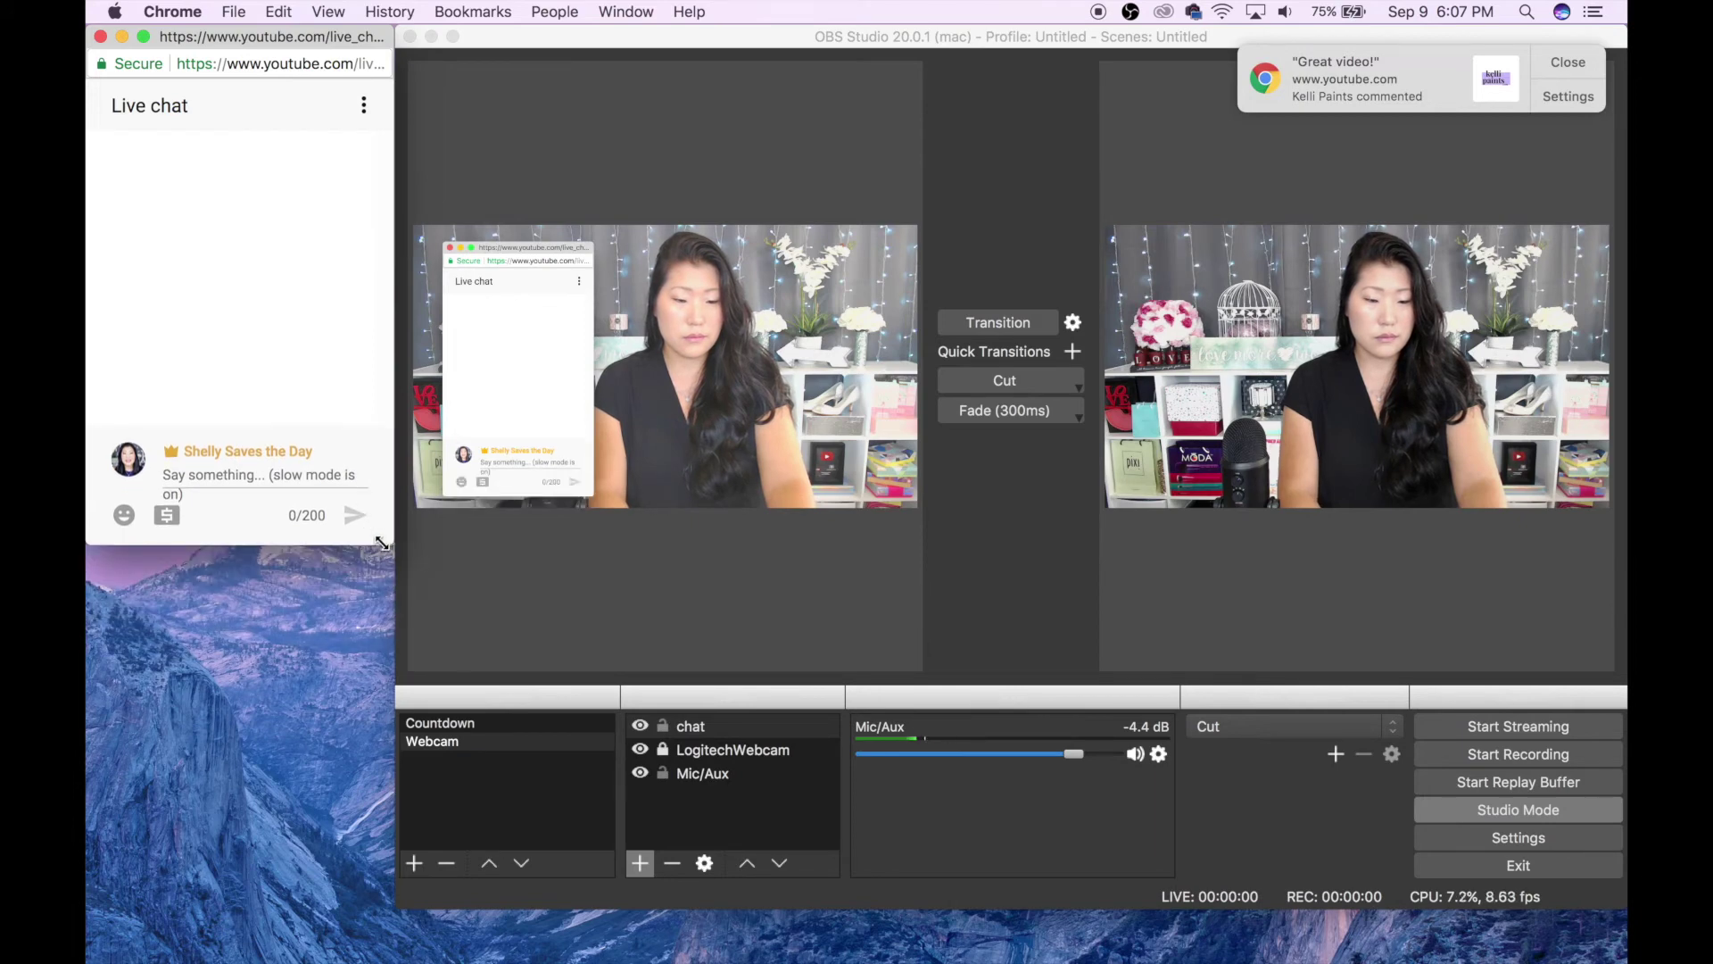
# Step: Narrow and reposition the pop-out chat capture beside the webcam, then transition that view live
pyautogui.moveTo(382, 542); pyautogui.dragTo(325, 542)
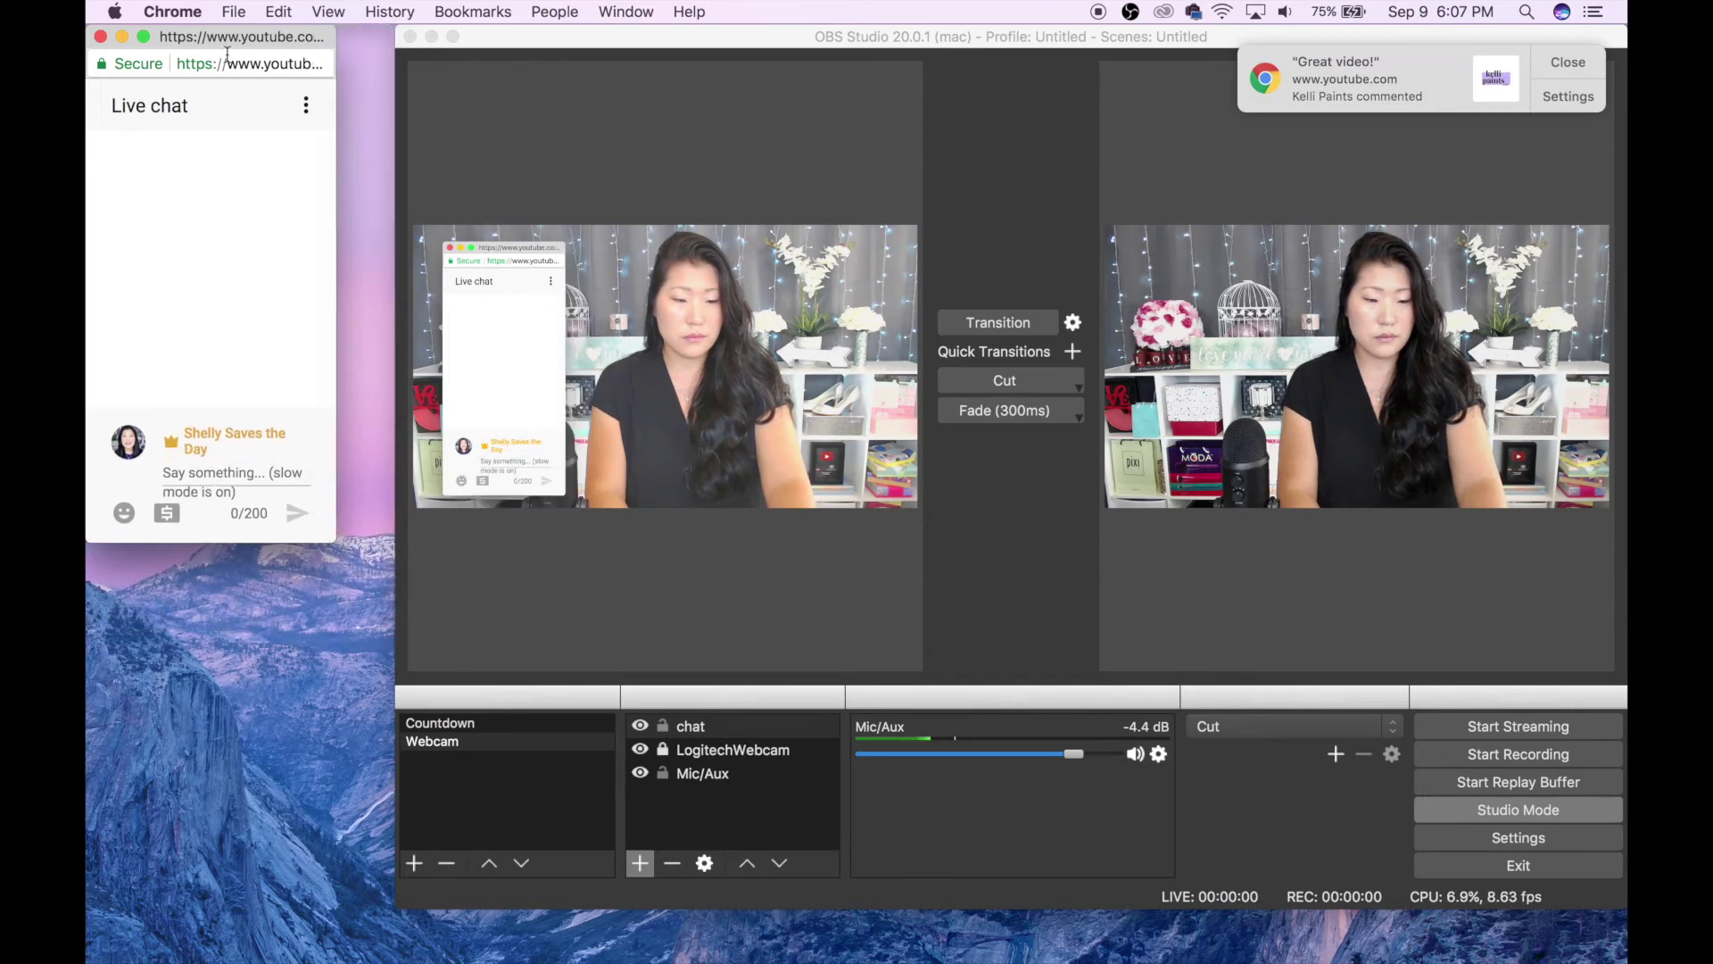
pyautogui.moveTo(226, 54); pyautogui.dragTo(250, 56)
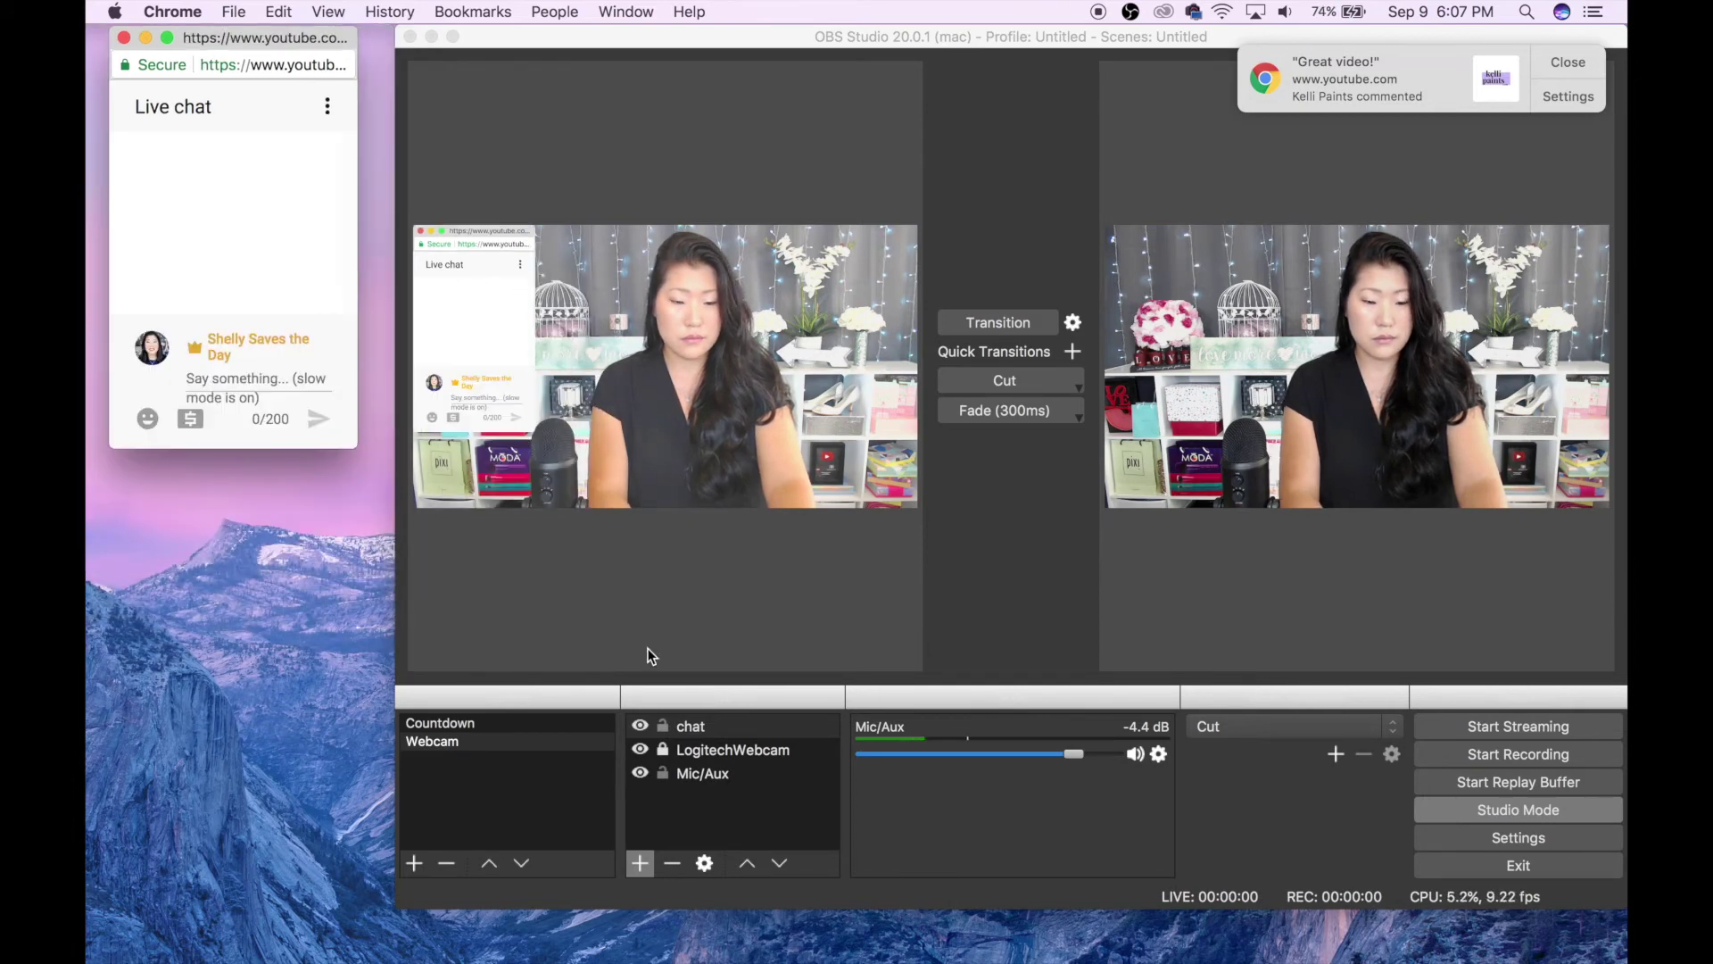
pyautogui.click(996, 323)
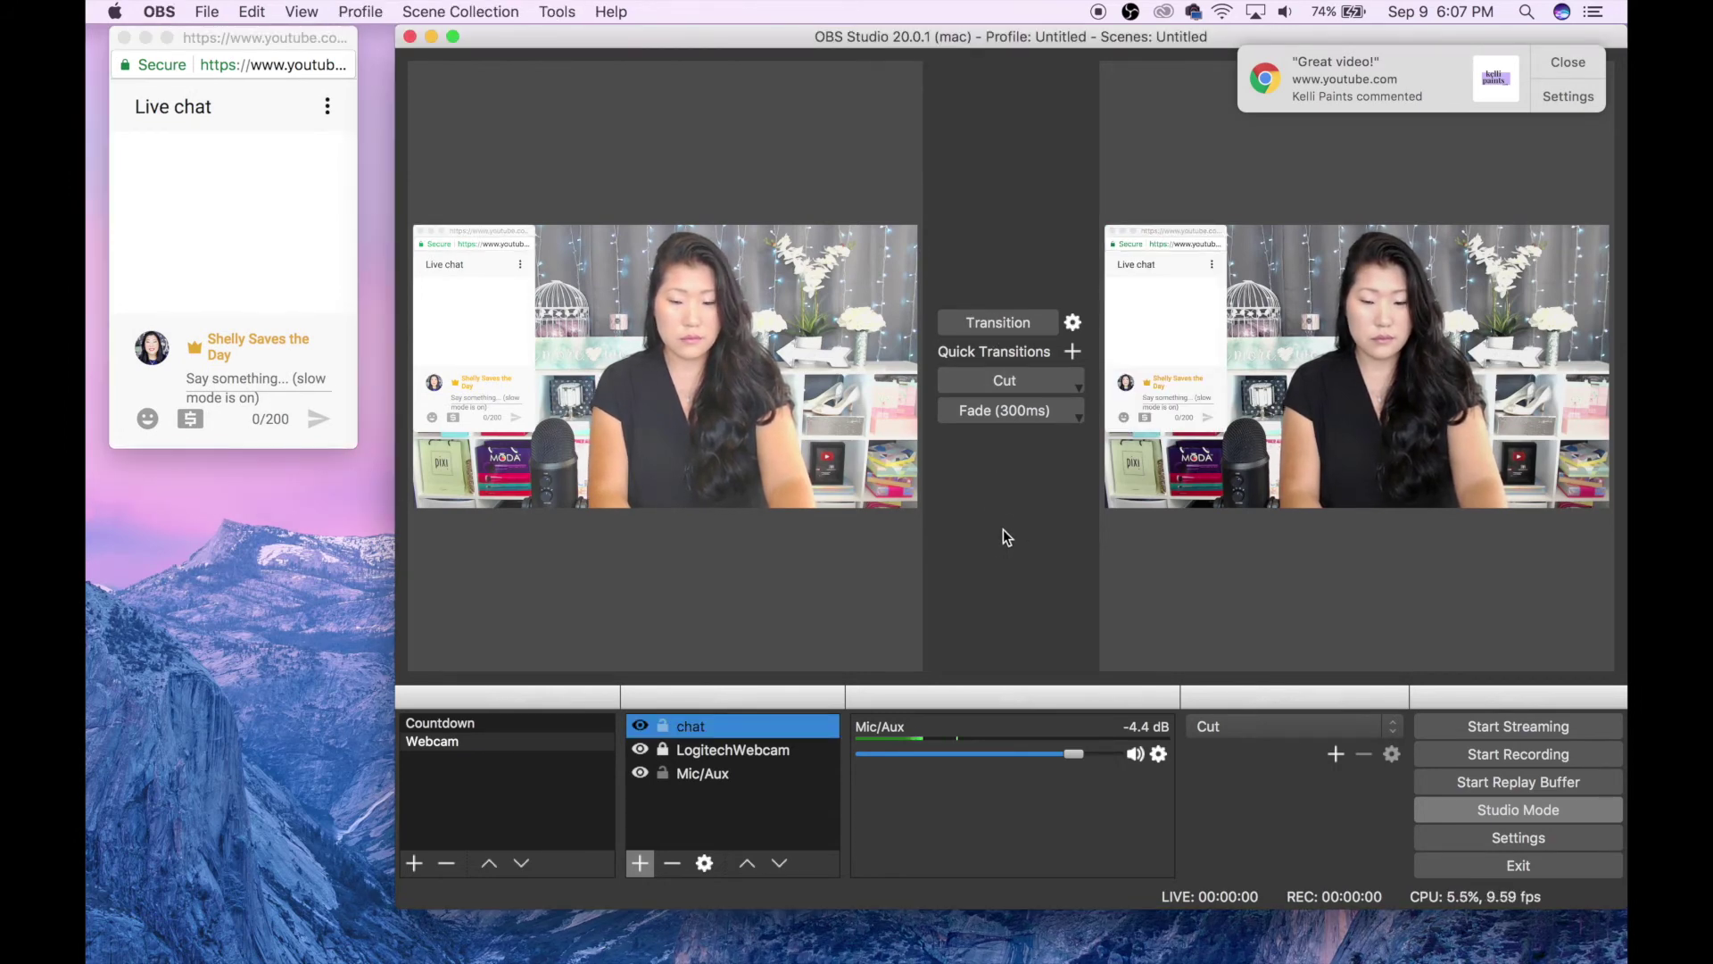
# Step: Select the LogitechWebcam source and the Webcam scene, bringing up the scene's options menu
pyautogui.click(765, 753)
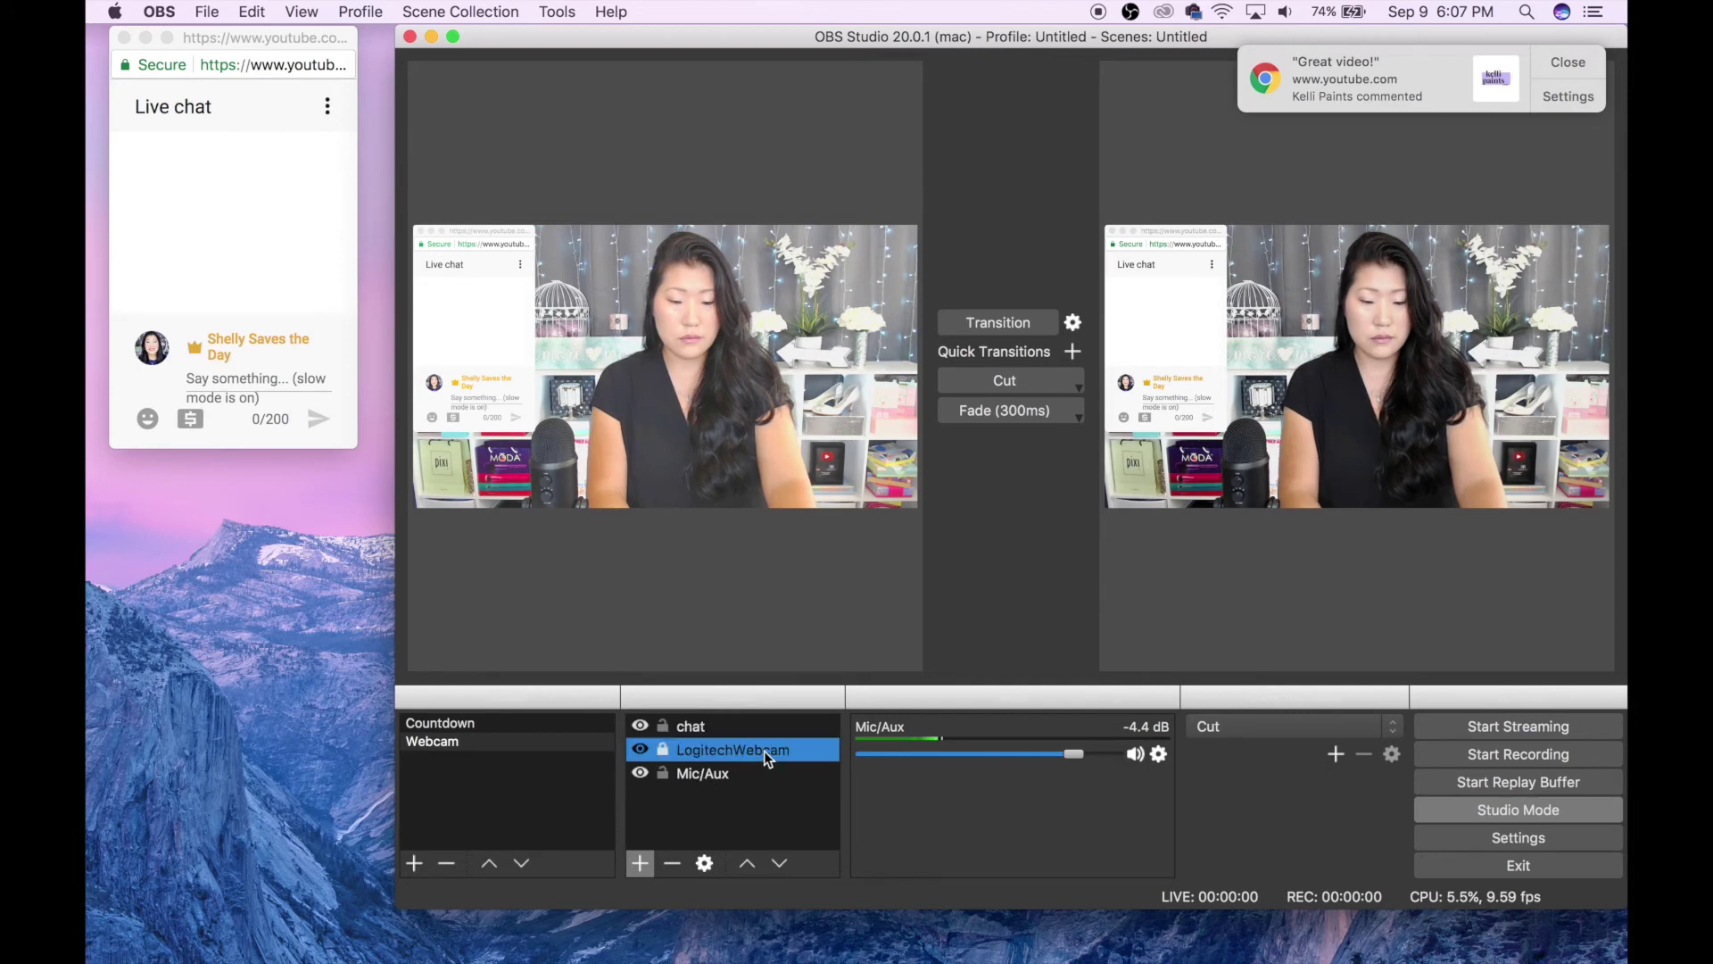
pyautogui.click(462, 746)
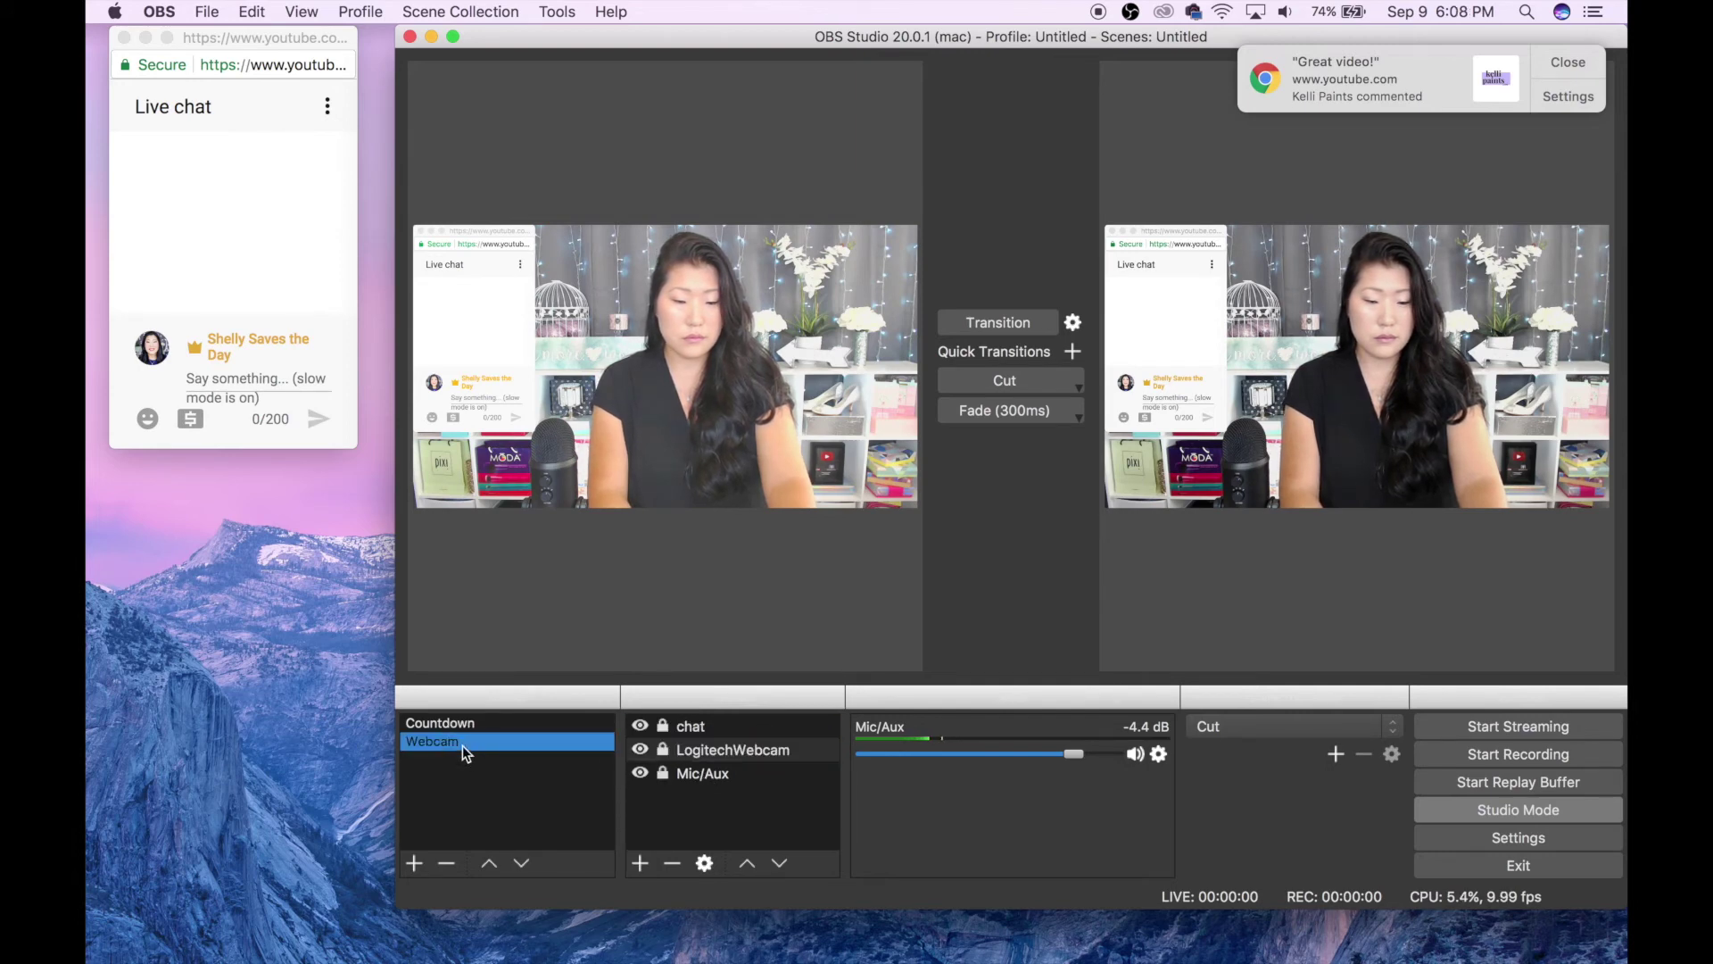
pyautogui.rightClick(462, 746)
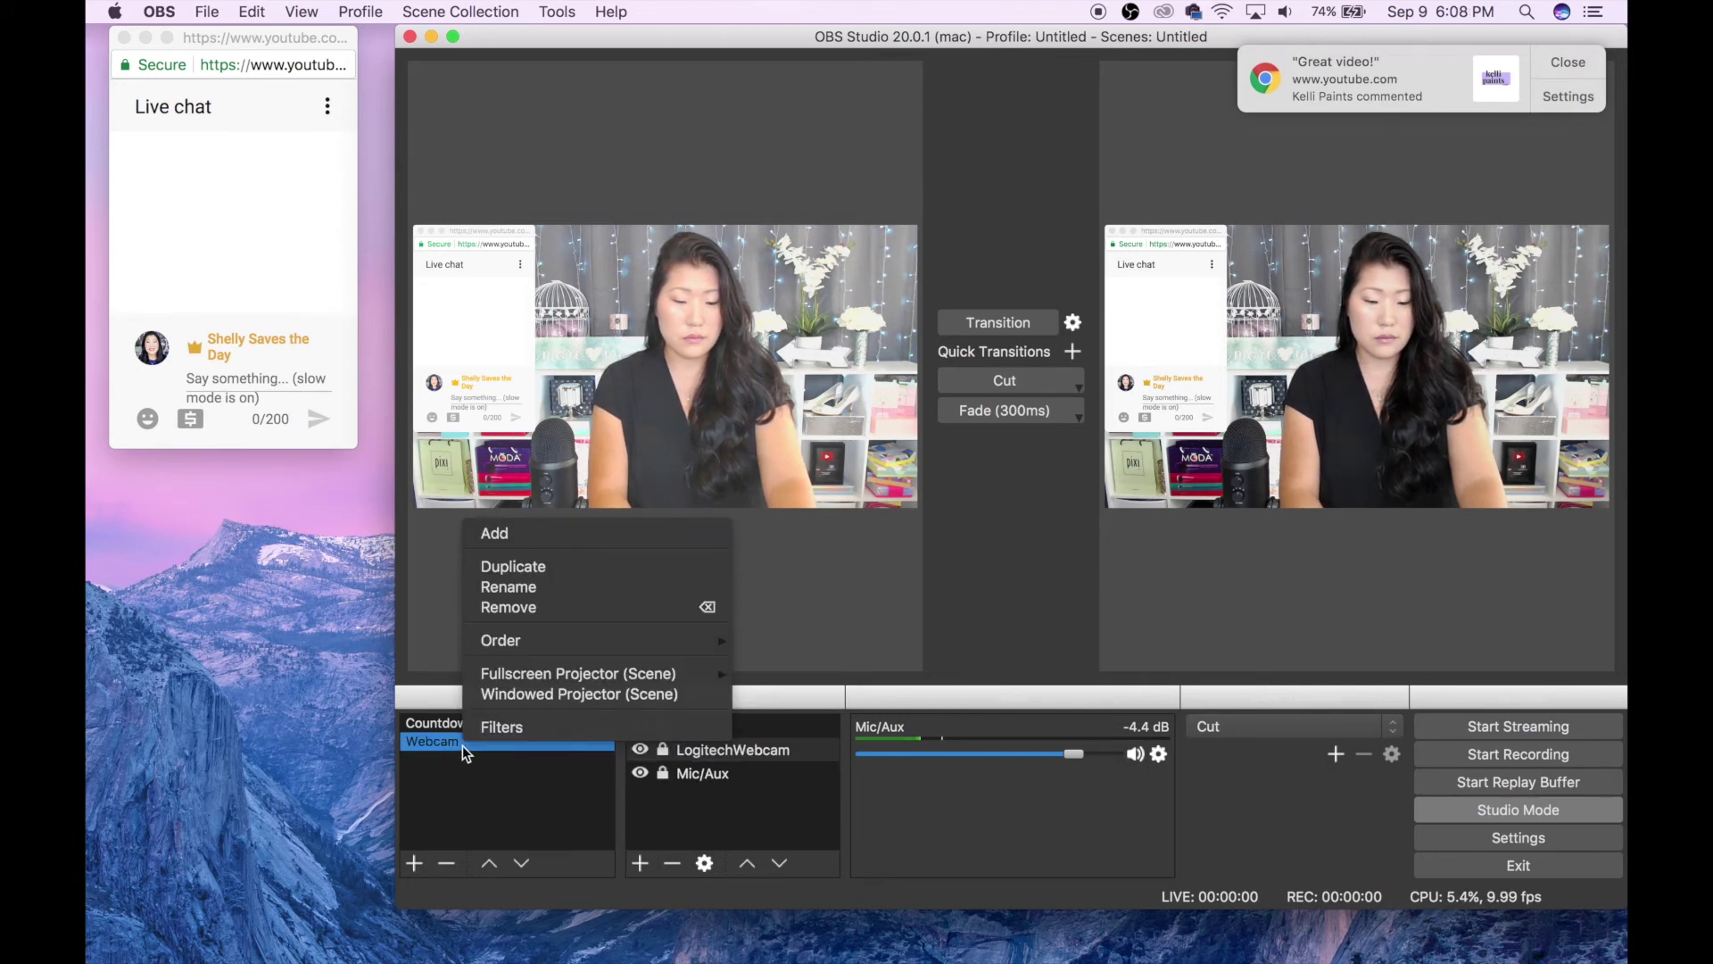
# Step: Add a Color Correction filter to the Webcam scene with lowered gamma, then preview the Countdown scene
pyautogui.click(522, 727)
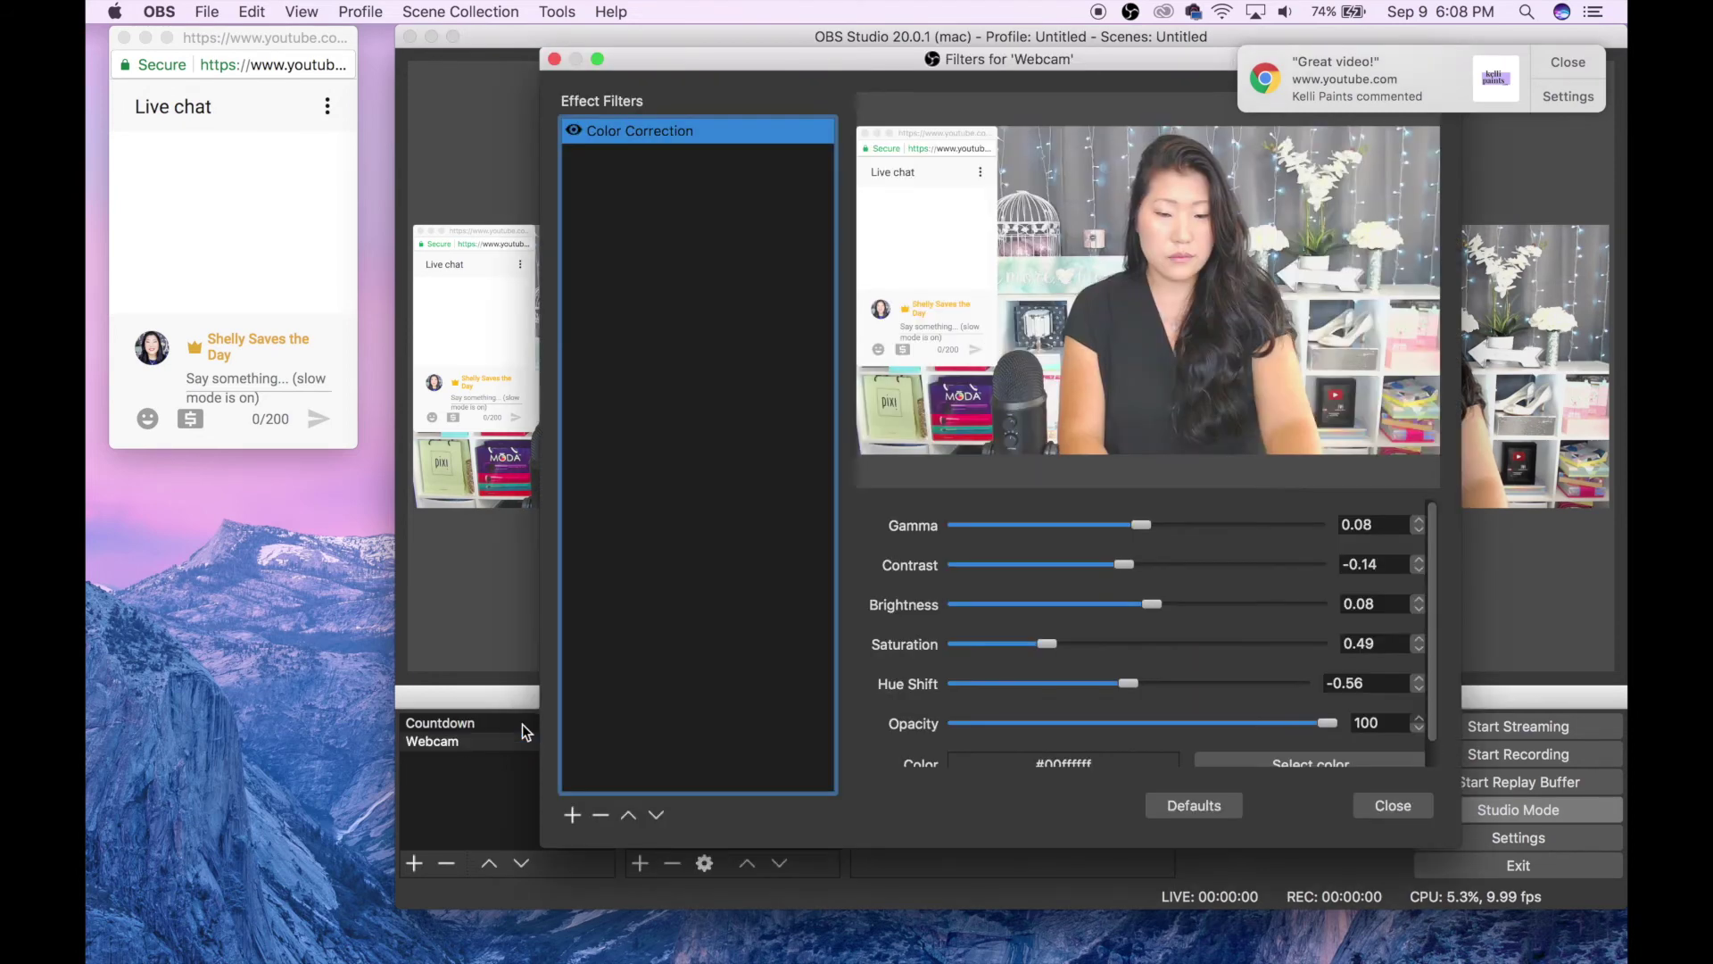
pyautogui.click(450, 819)
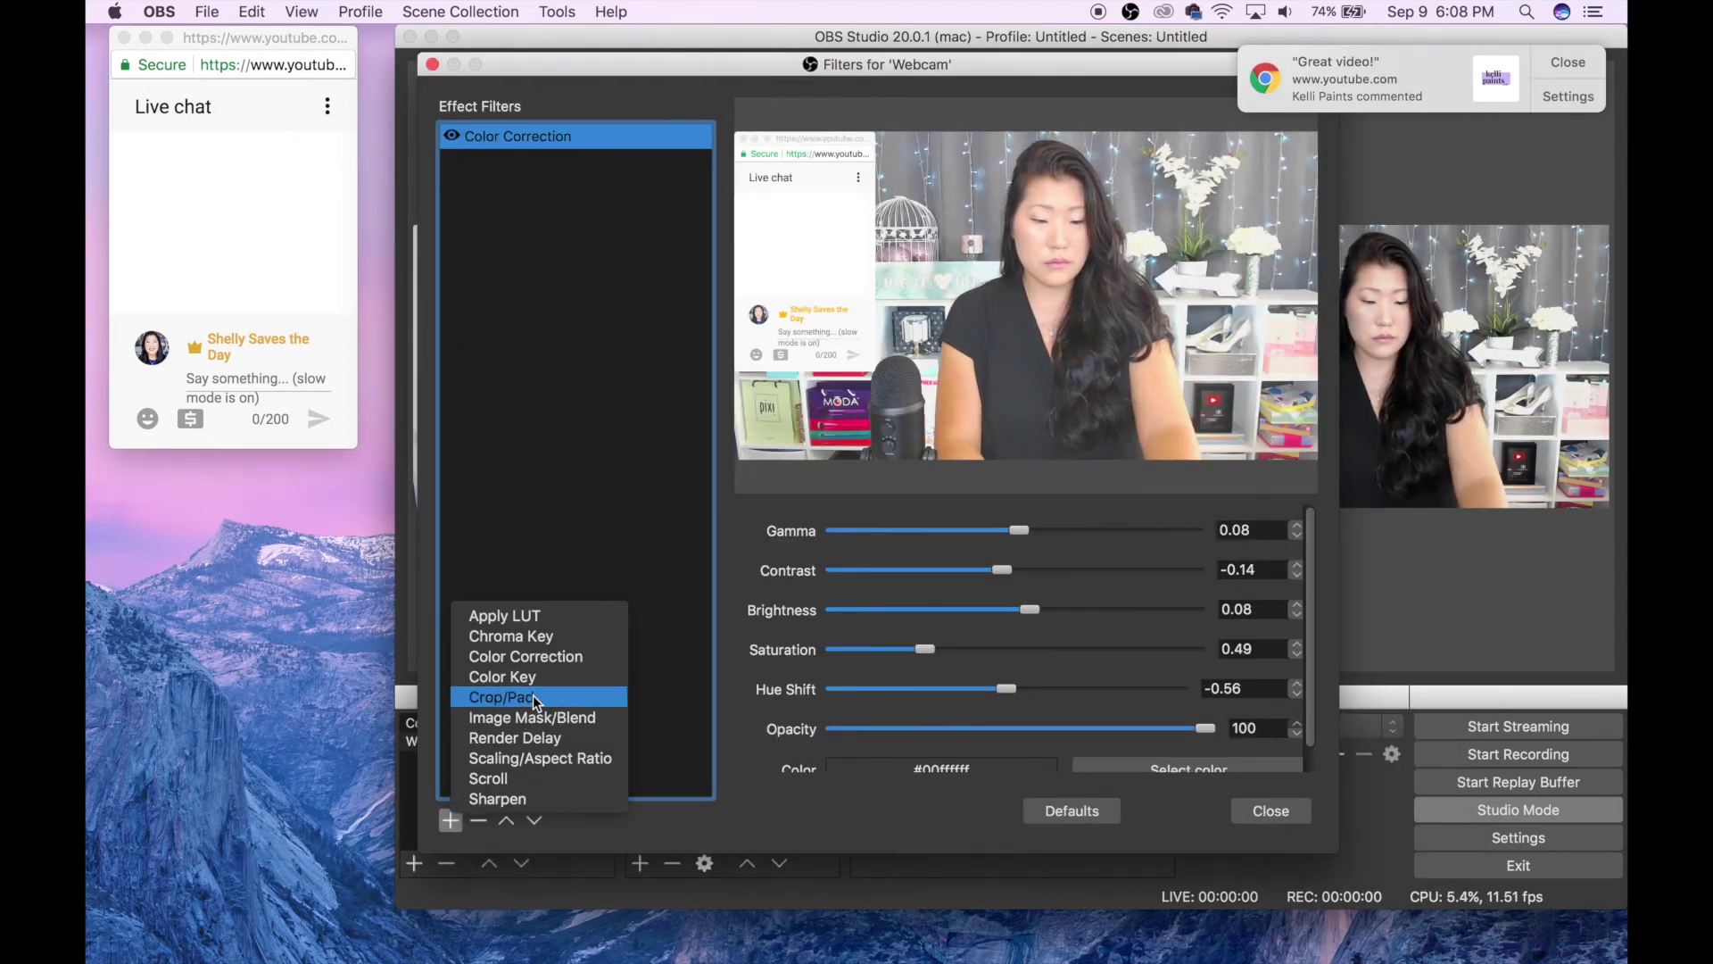
pyautogui.click(534, 656)
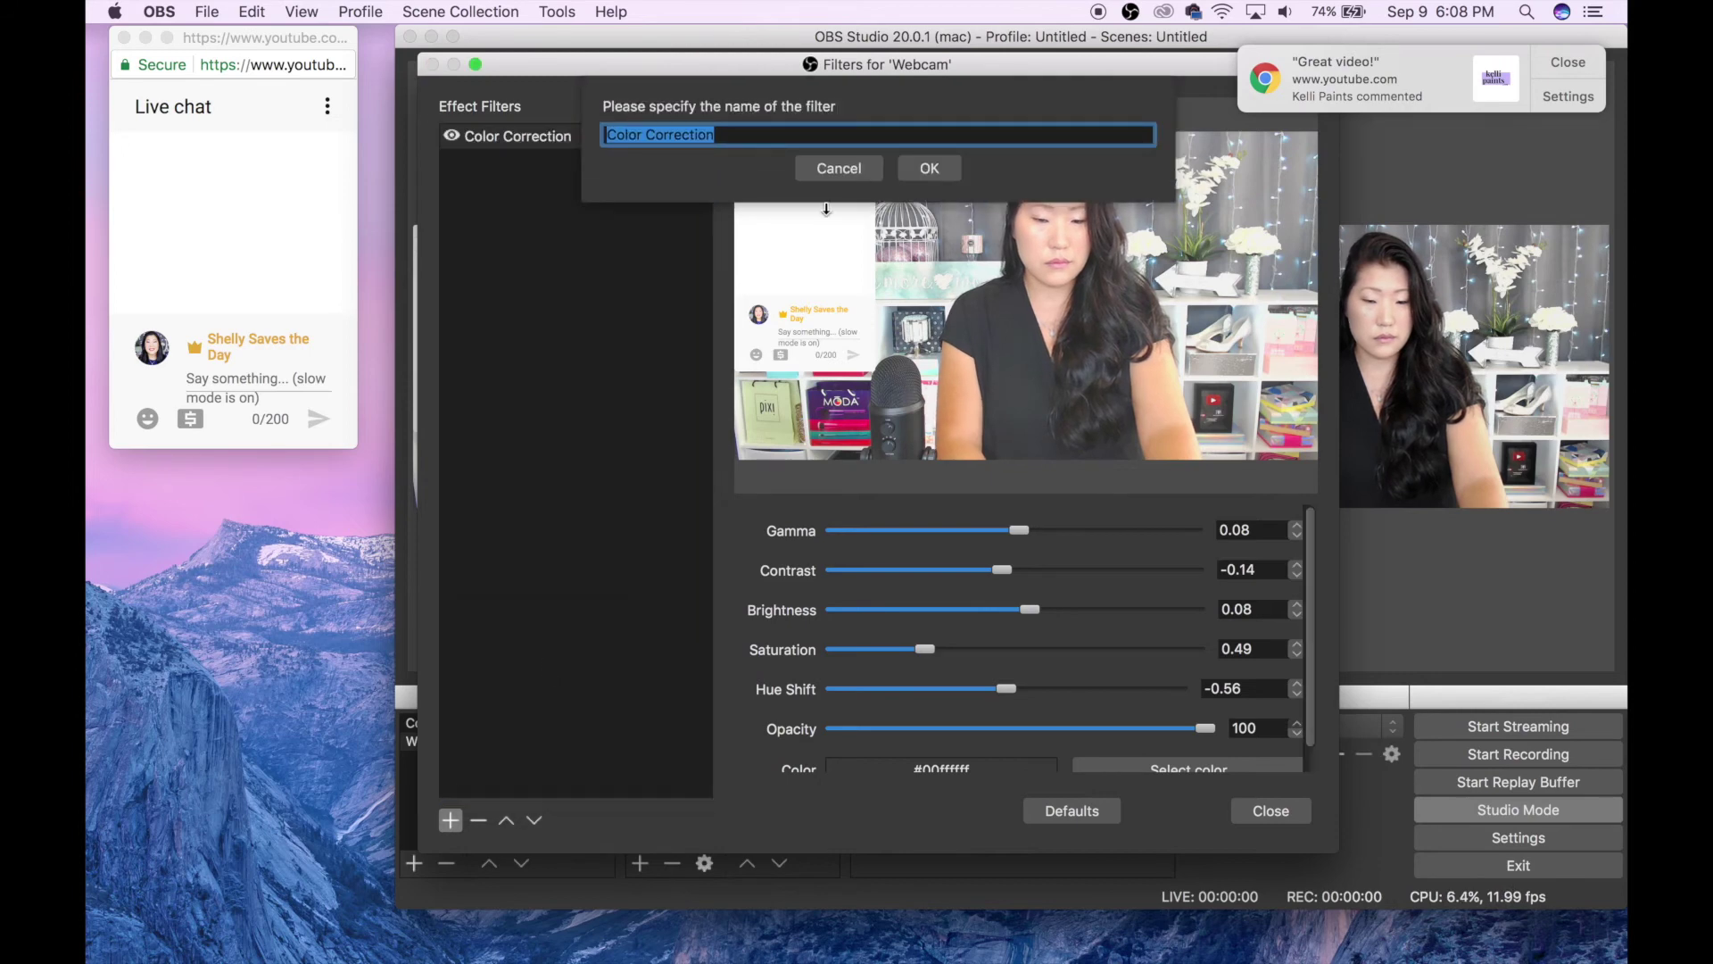
pyautogui.press('Return')
pyautogui.moveTo(1019, 530); pyautogui.dragTo(1008, 569)
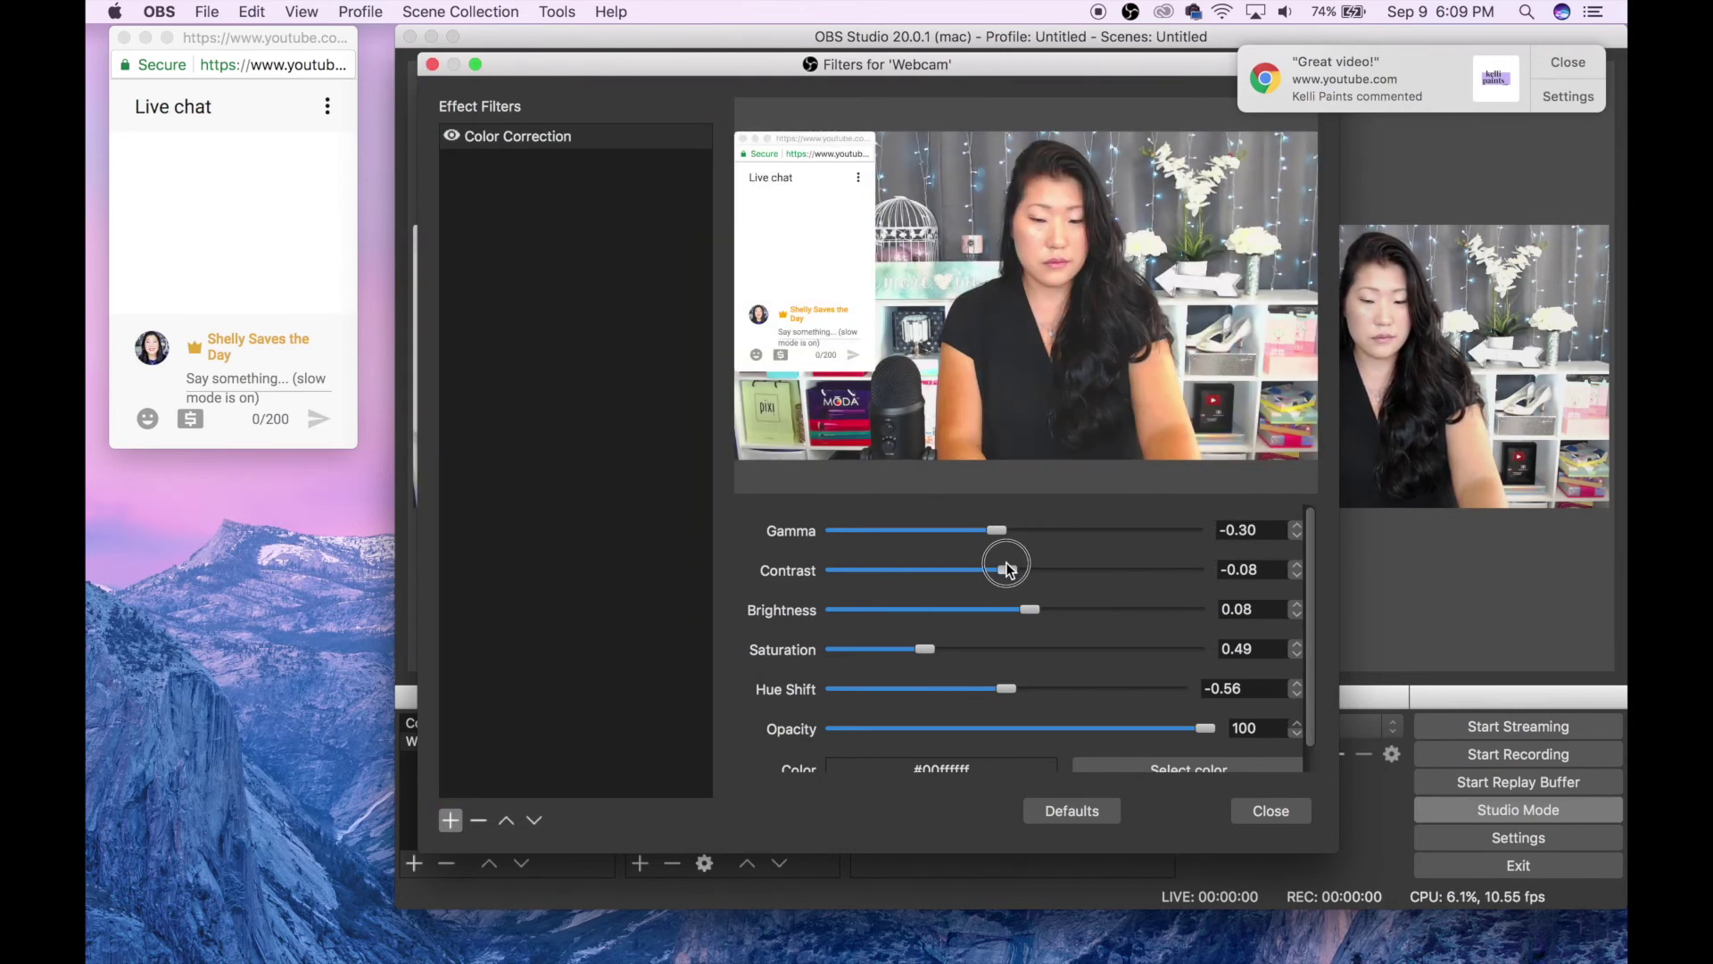
pyautogui.click(1271, 810)
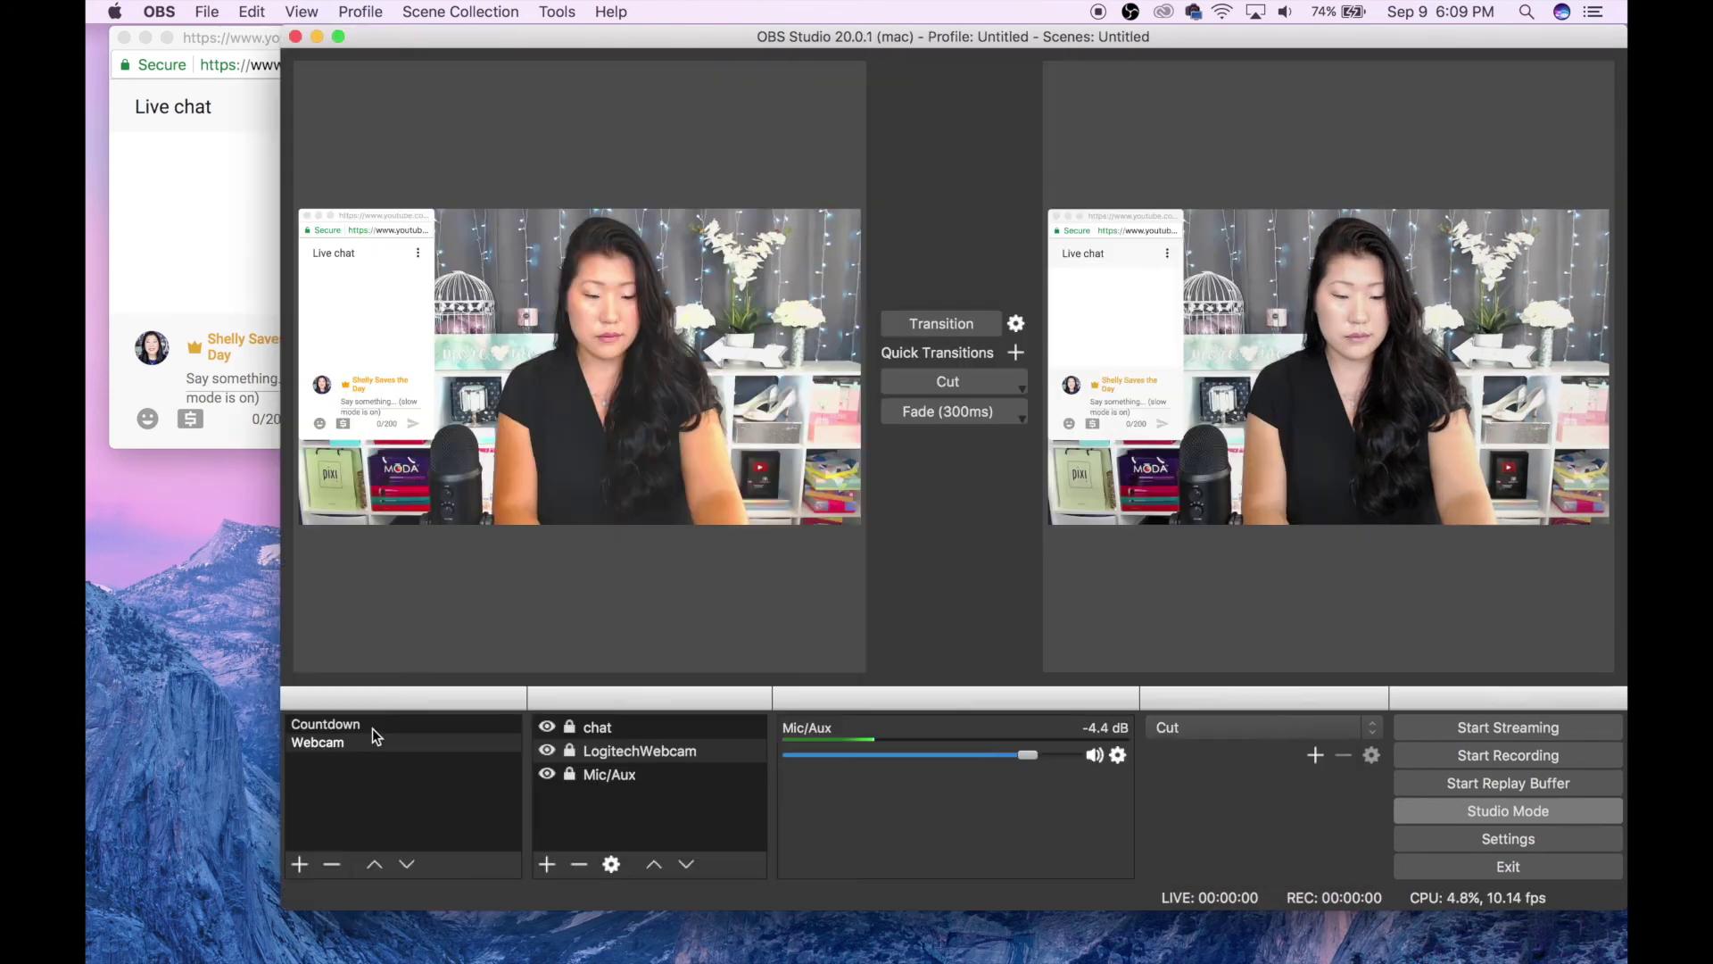
pyautogui.click(374, 729)
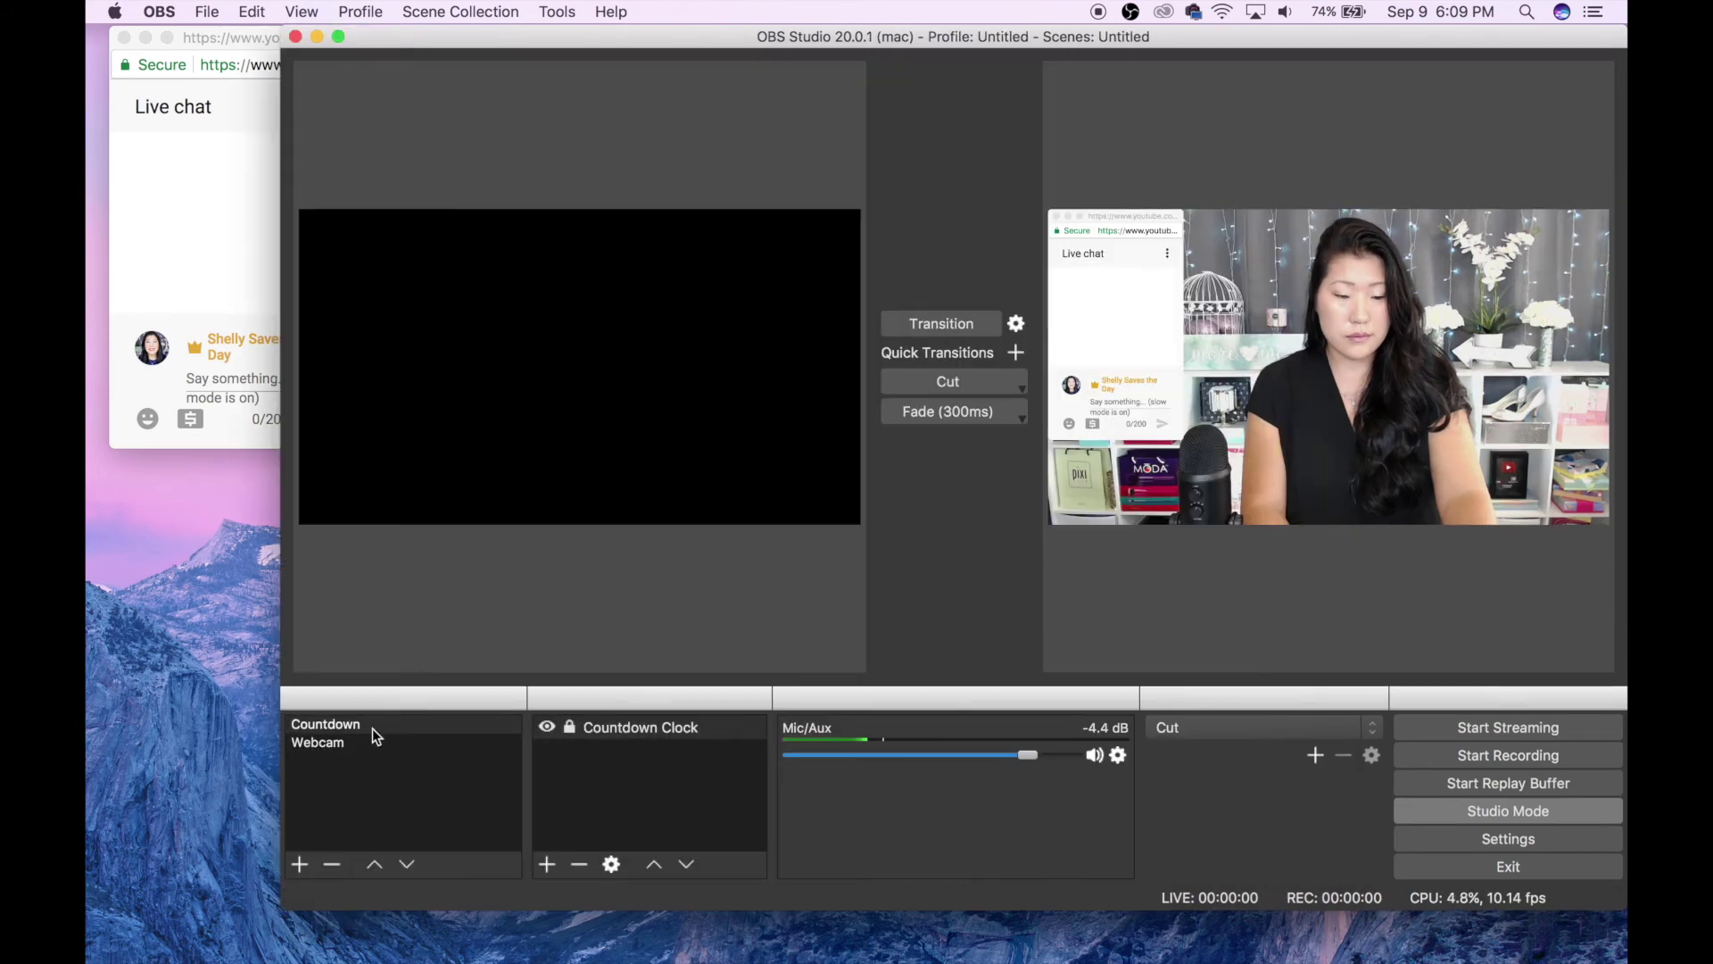
# Step: Send the Countdown scene live, then preview and transition the Webcam scene live
pyautogui.click(919, 326)
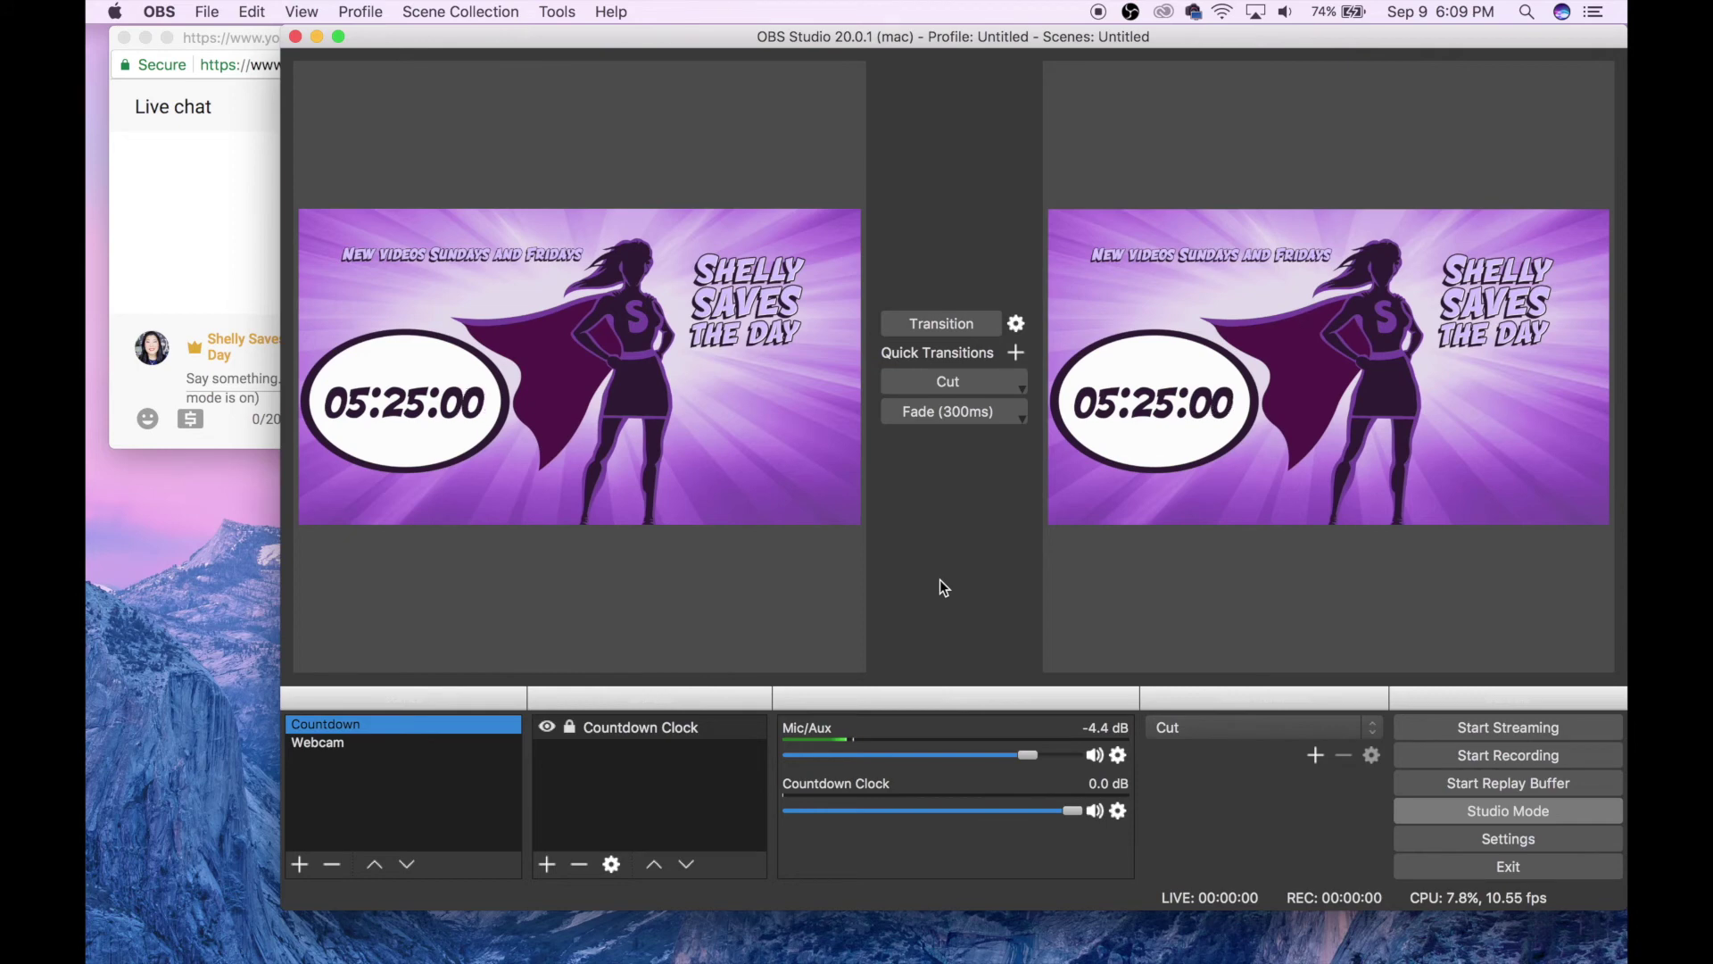
pyautogui.click(350, 746)
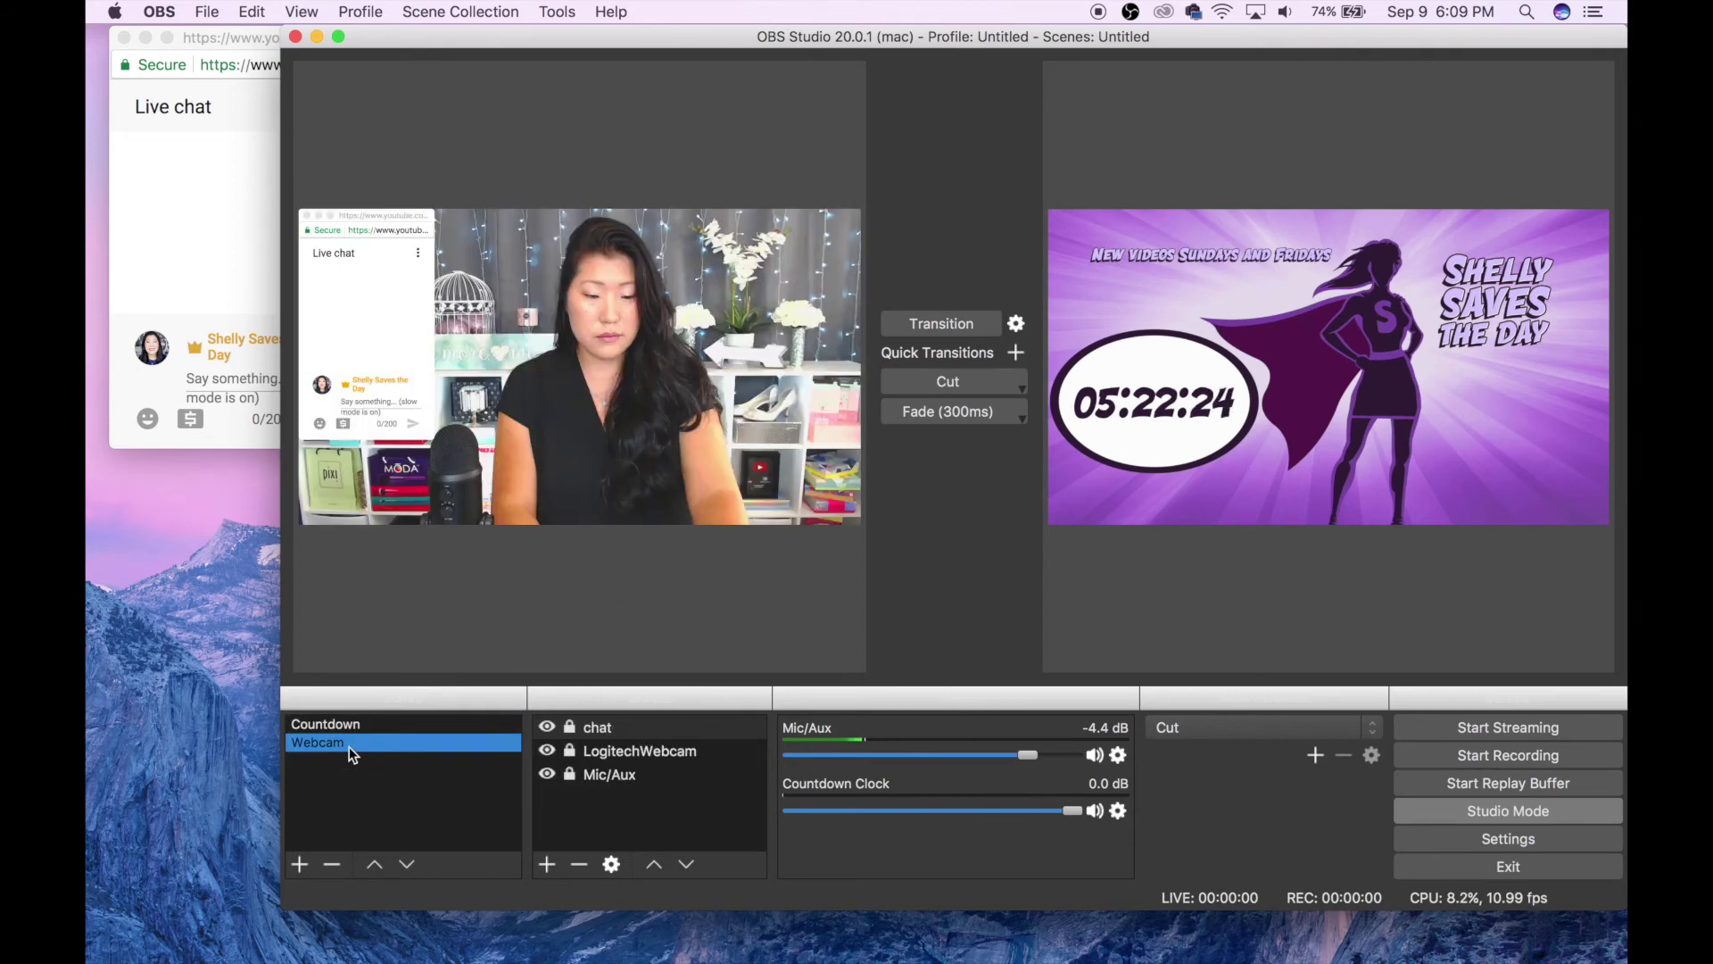
pyautogui.click(960, 330)
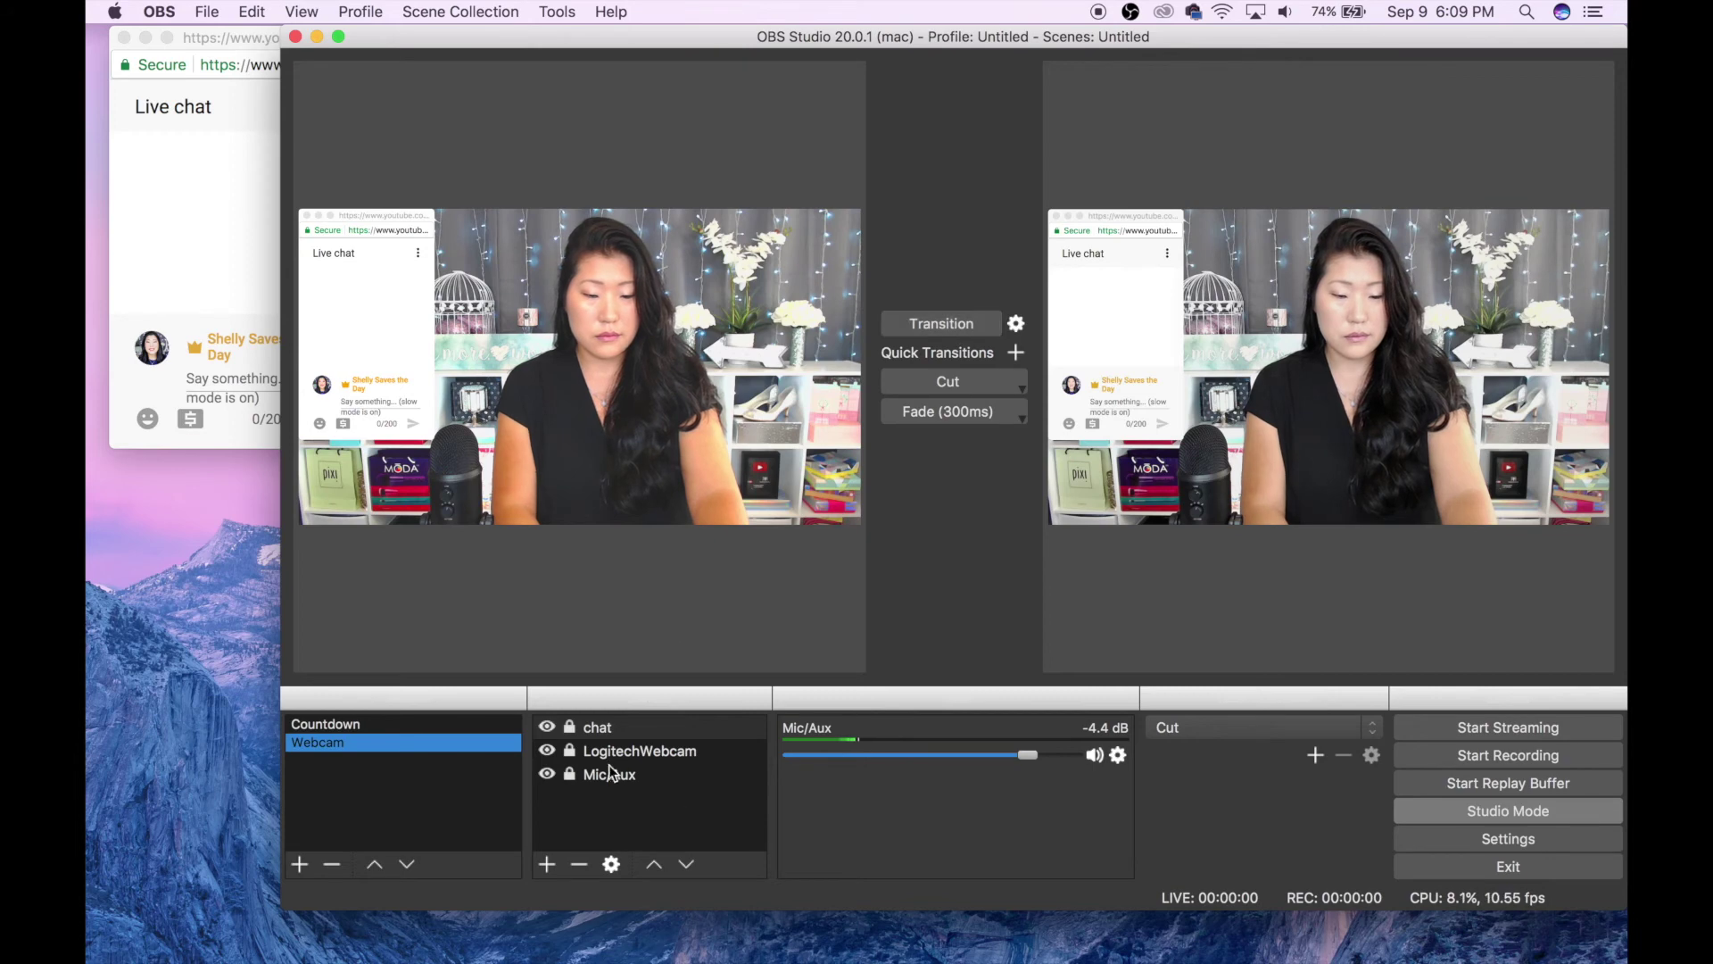
# Step: Toggle the chat overlay off, on, and off again, transitioning each view live
pyautogui.click(547, 728)
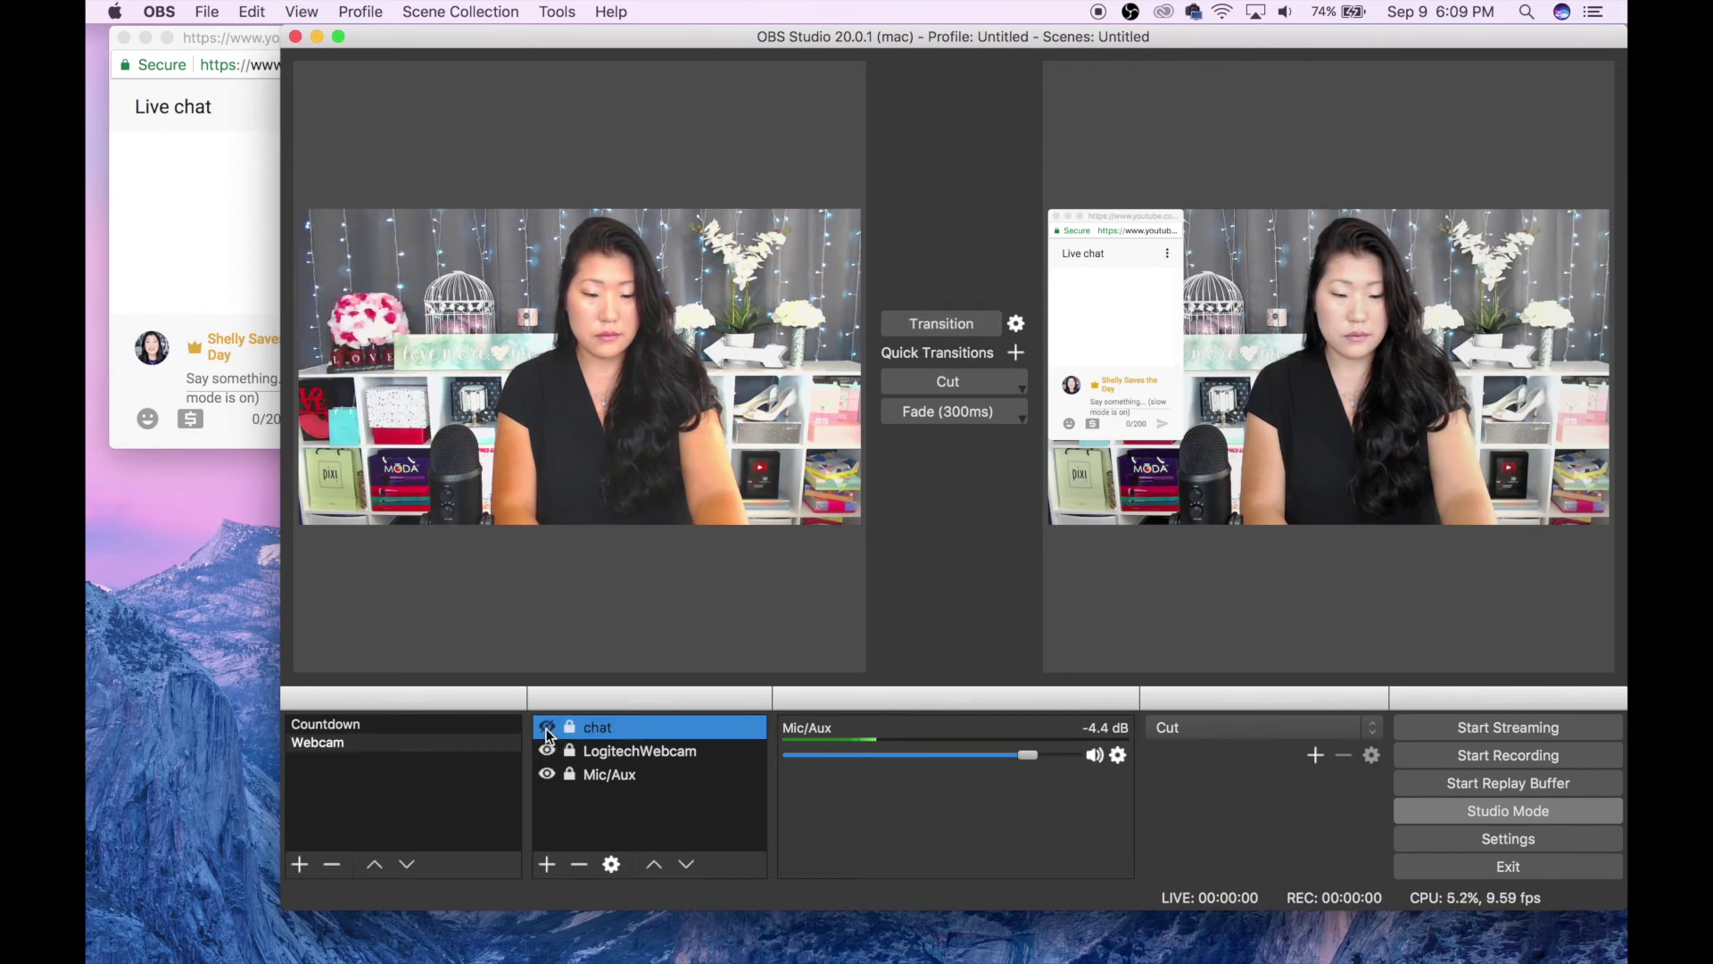
pyautogui.click(951, 323)
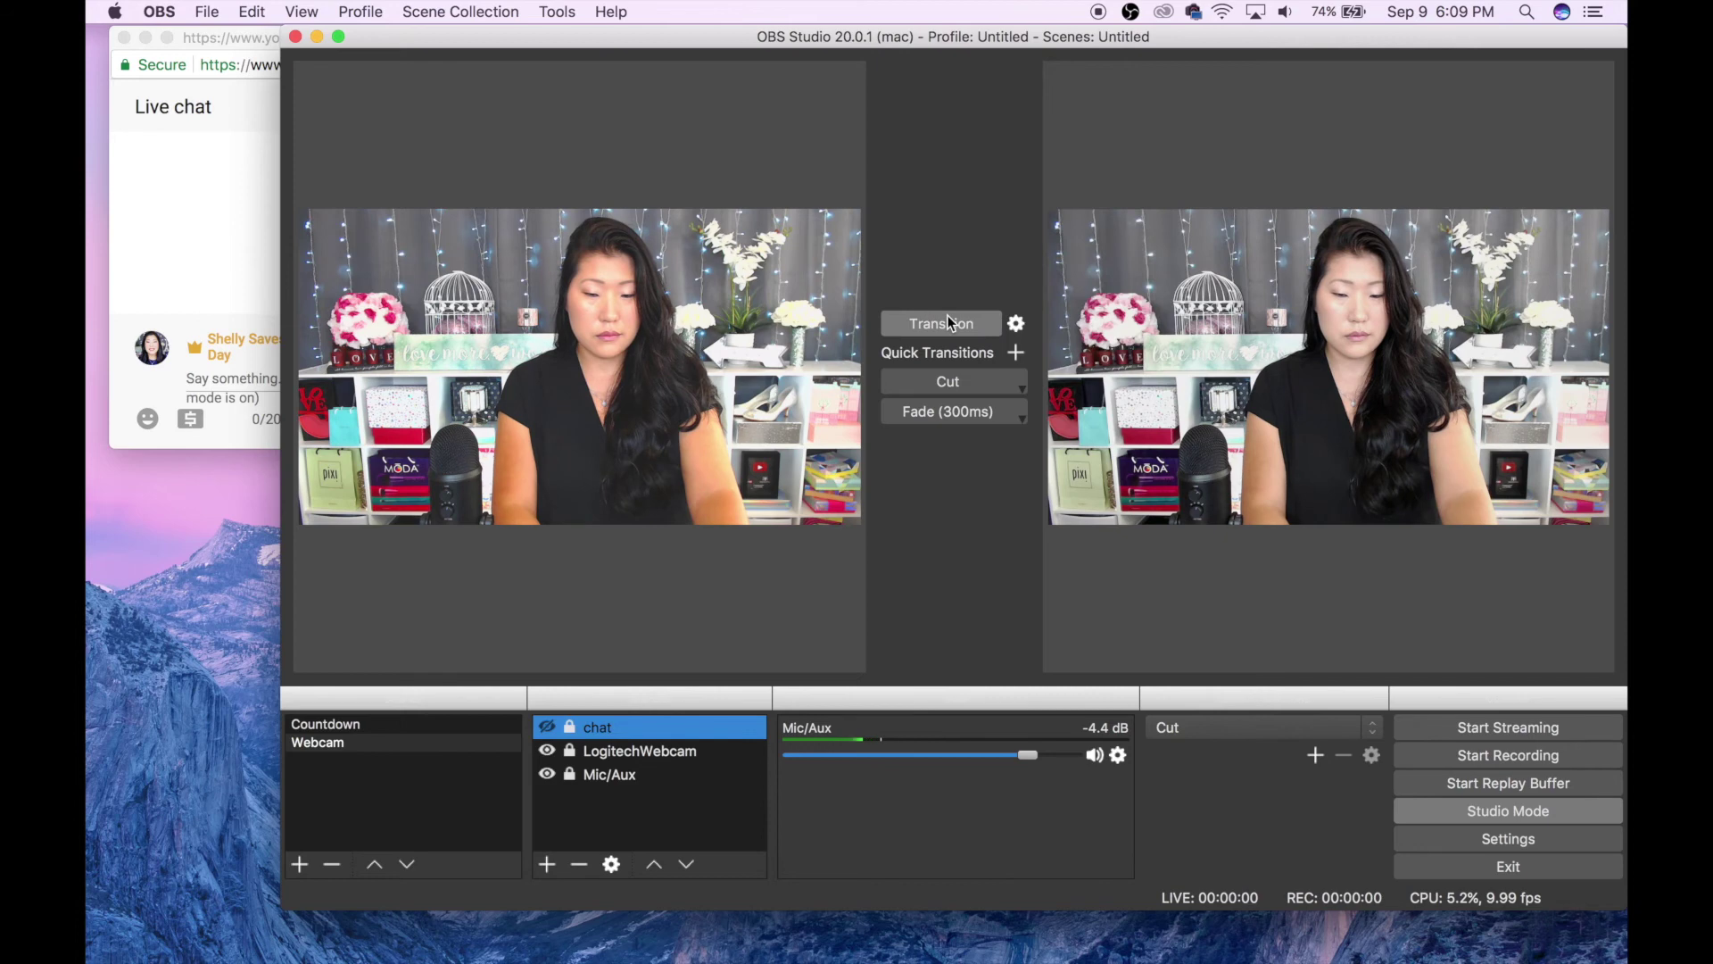
pyautogui.click(548, 728)
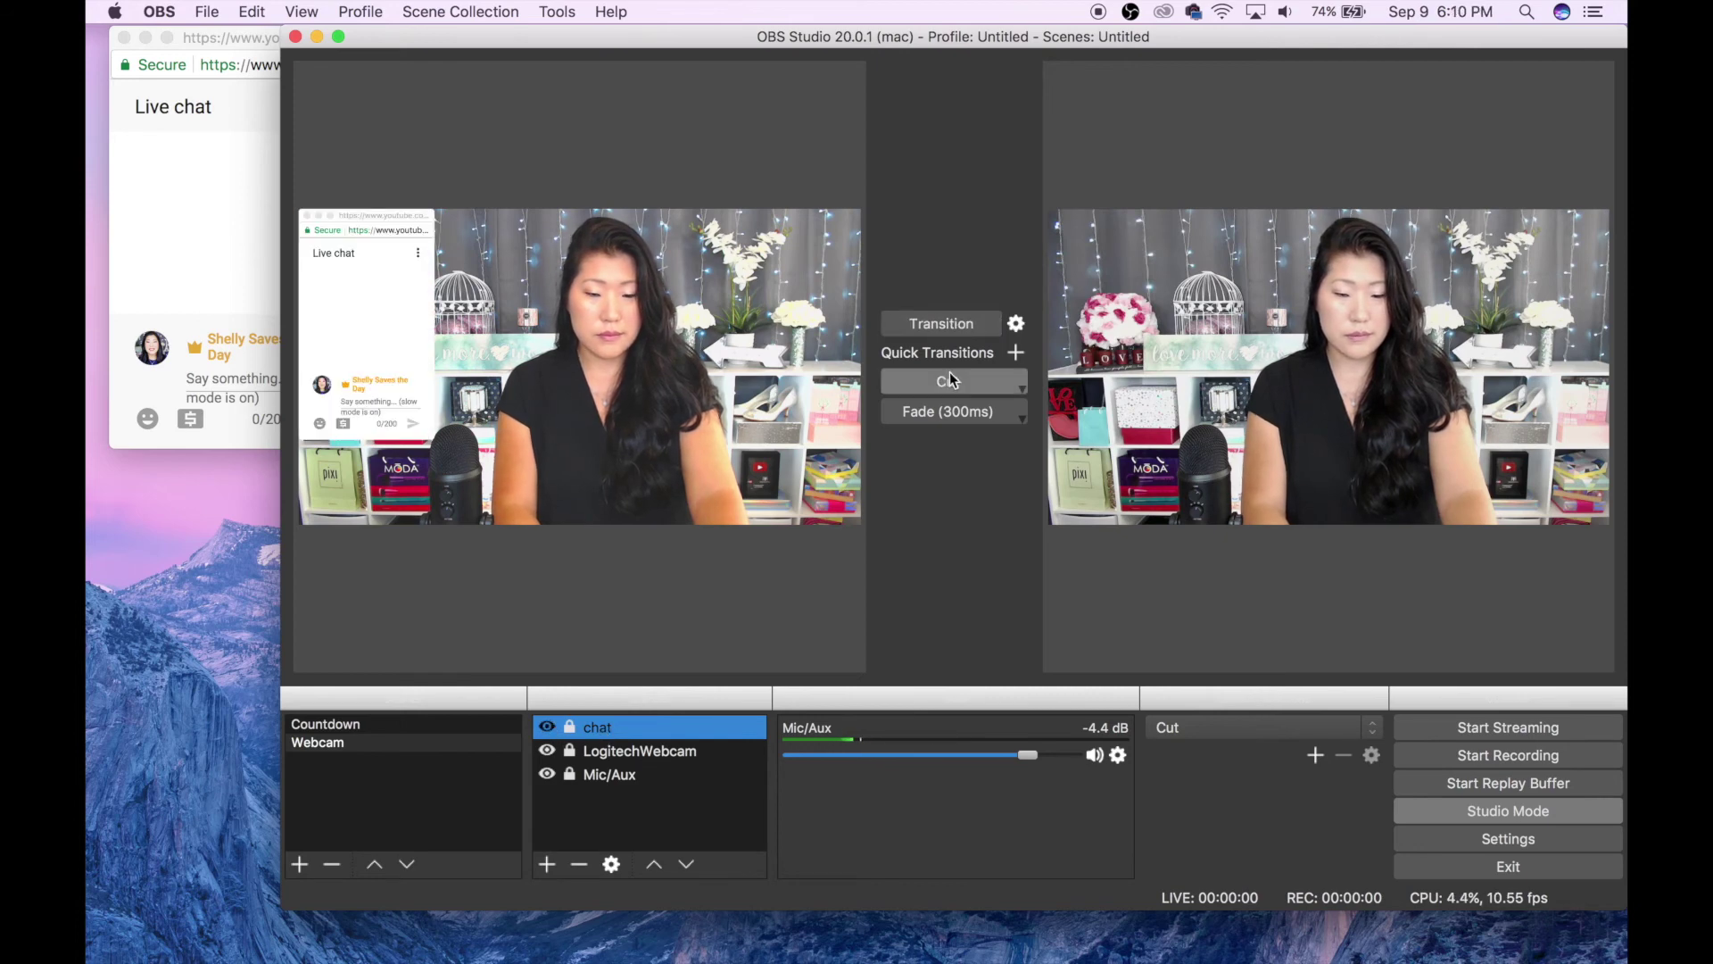
pyautogui.click(944, 324)
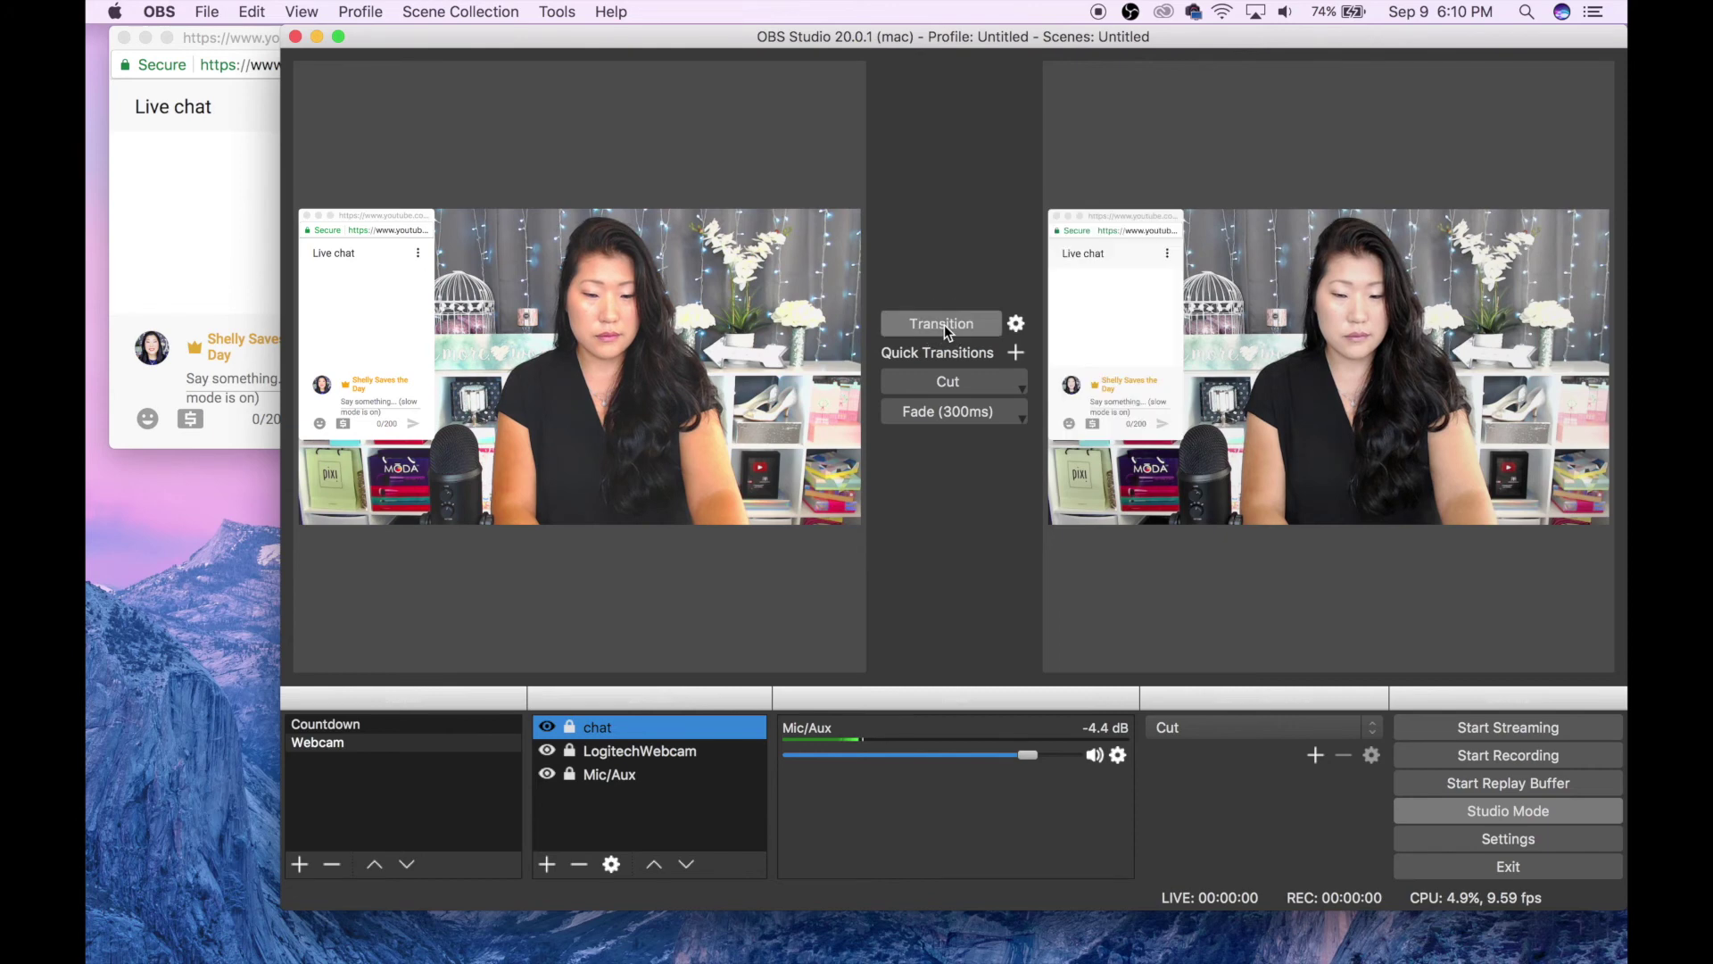
pyautogui.click(547, 726)
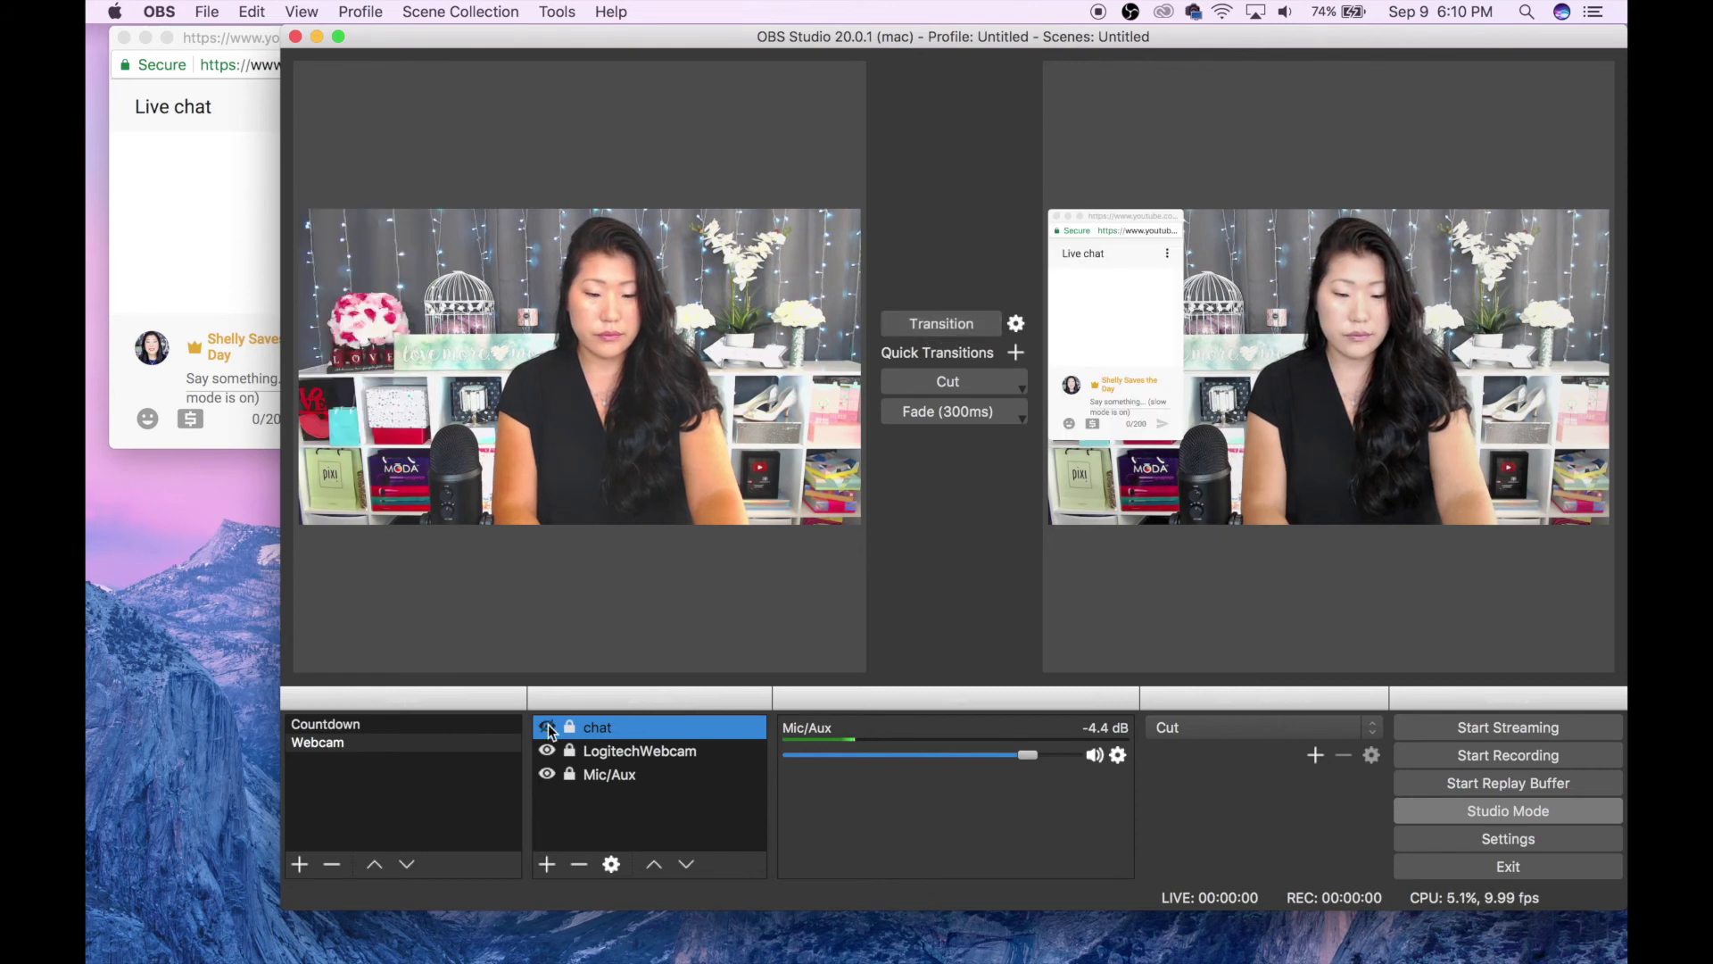
pyautogui.click(957, 321)
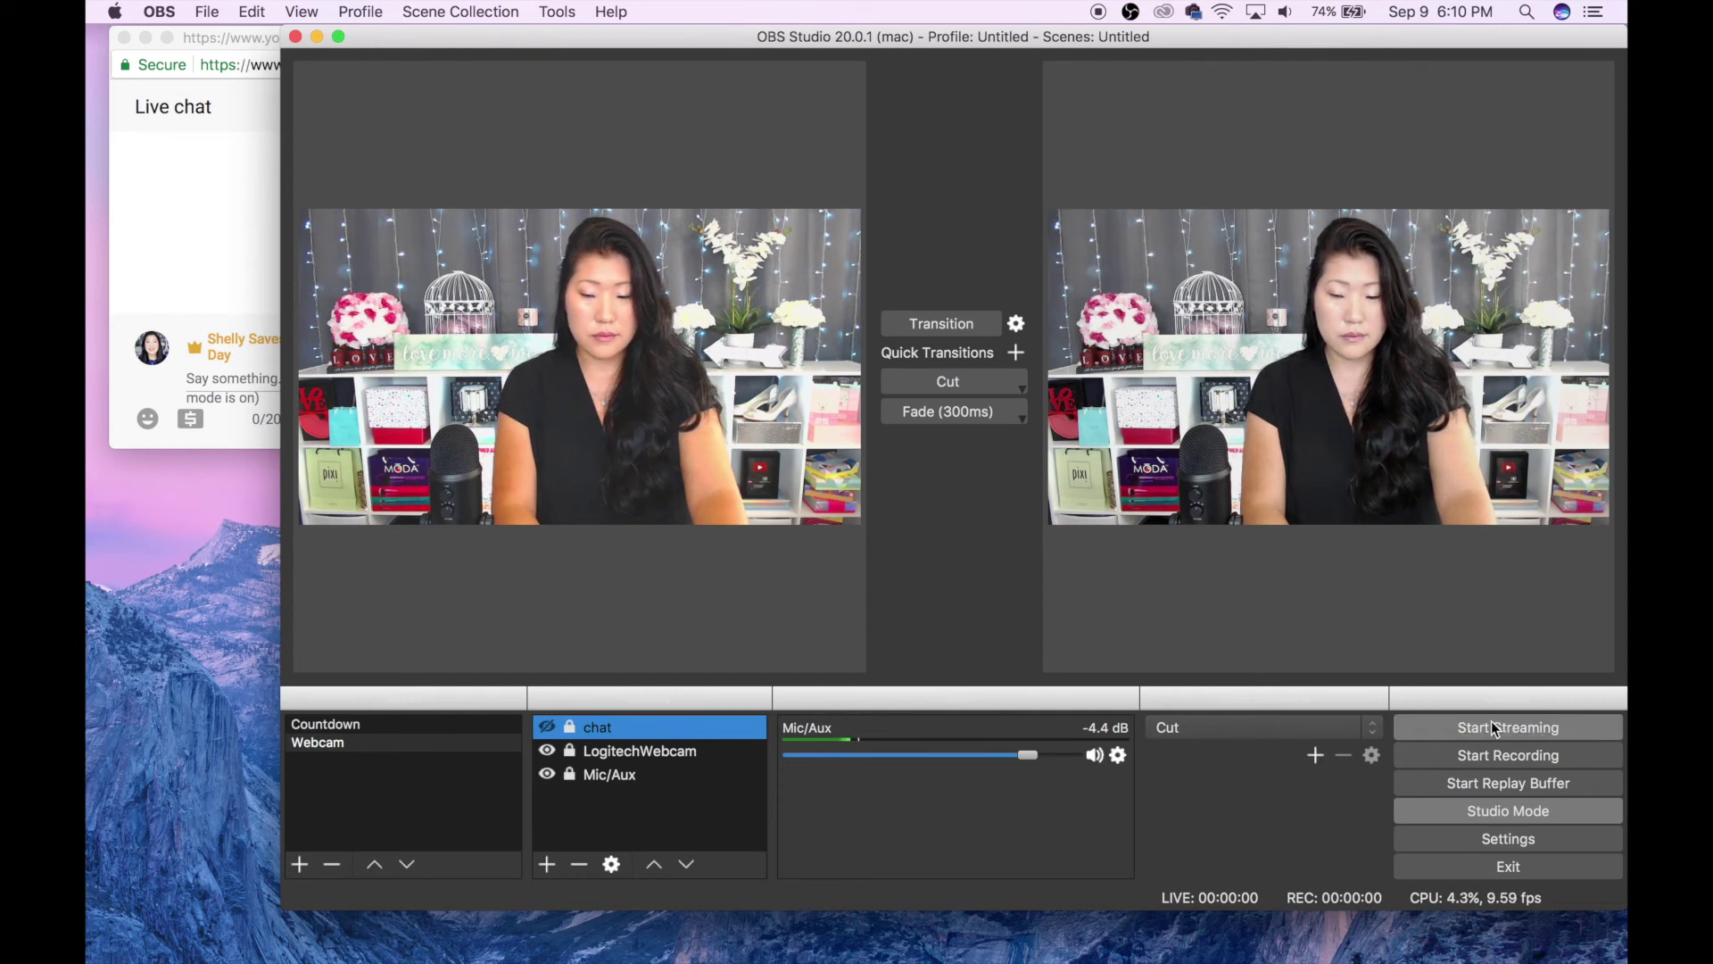
# Step: Maximize OBS, then scroll through the YouTube Live Dashboard's Basic Info, enlarging the description box
pyautogui.click(340, 38)
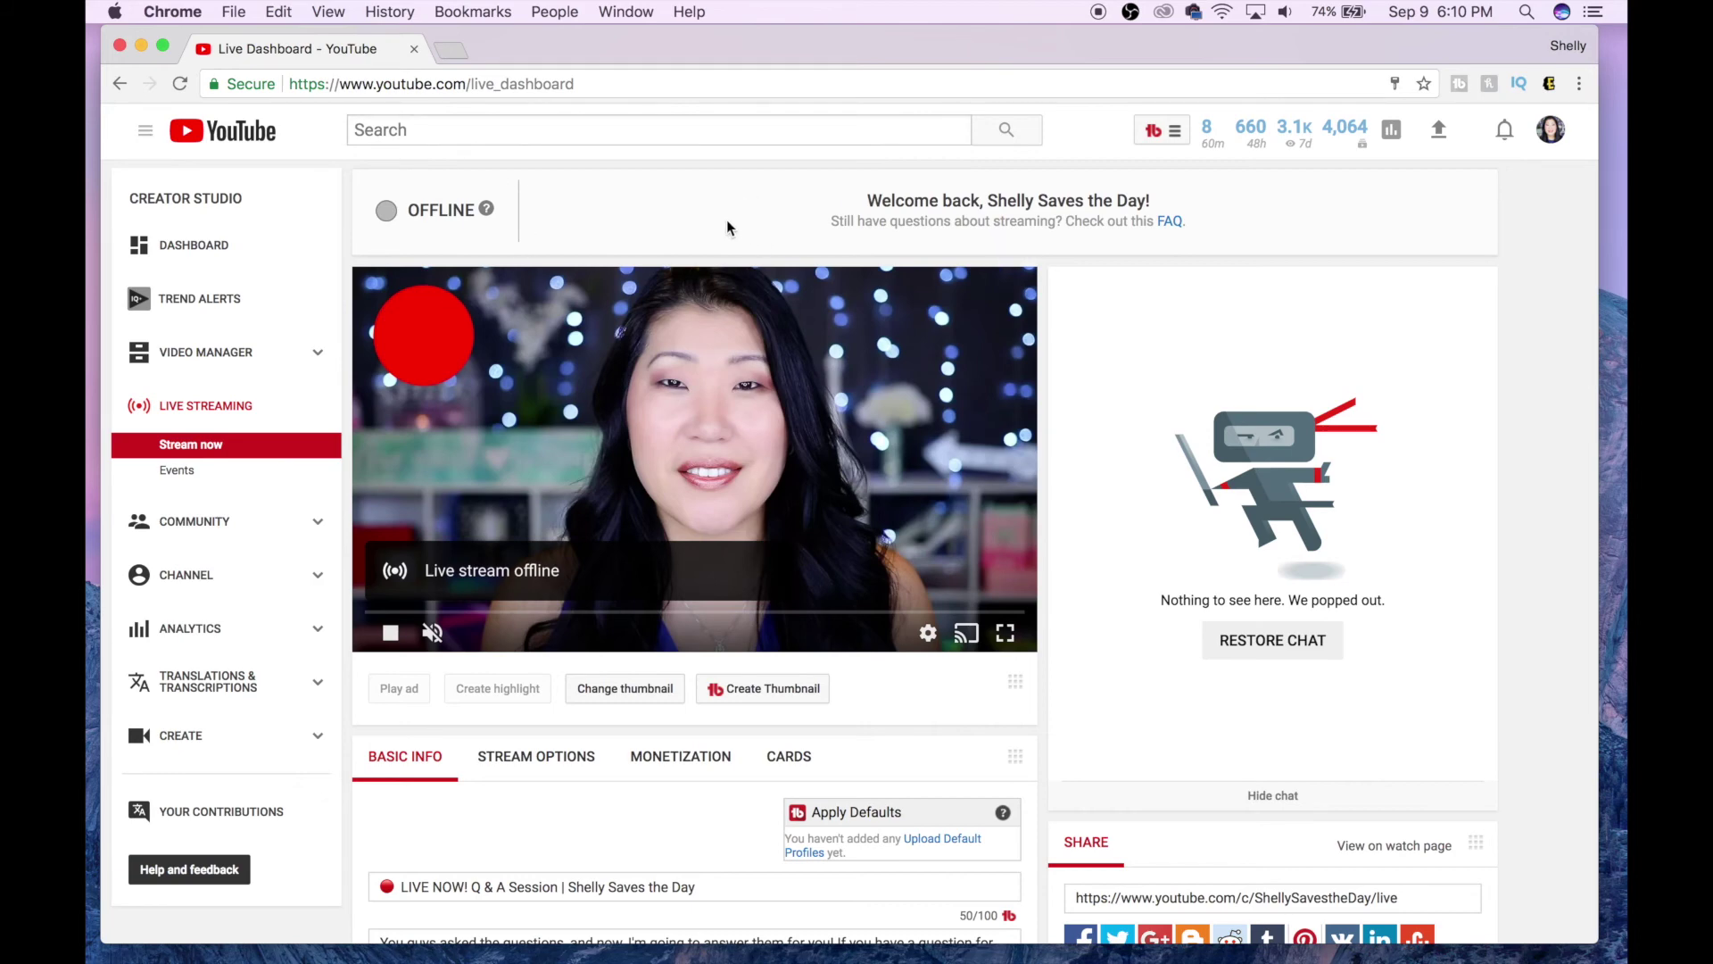
pyautogui.scroll(-6, 726, 227)
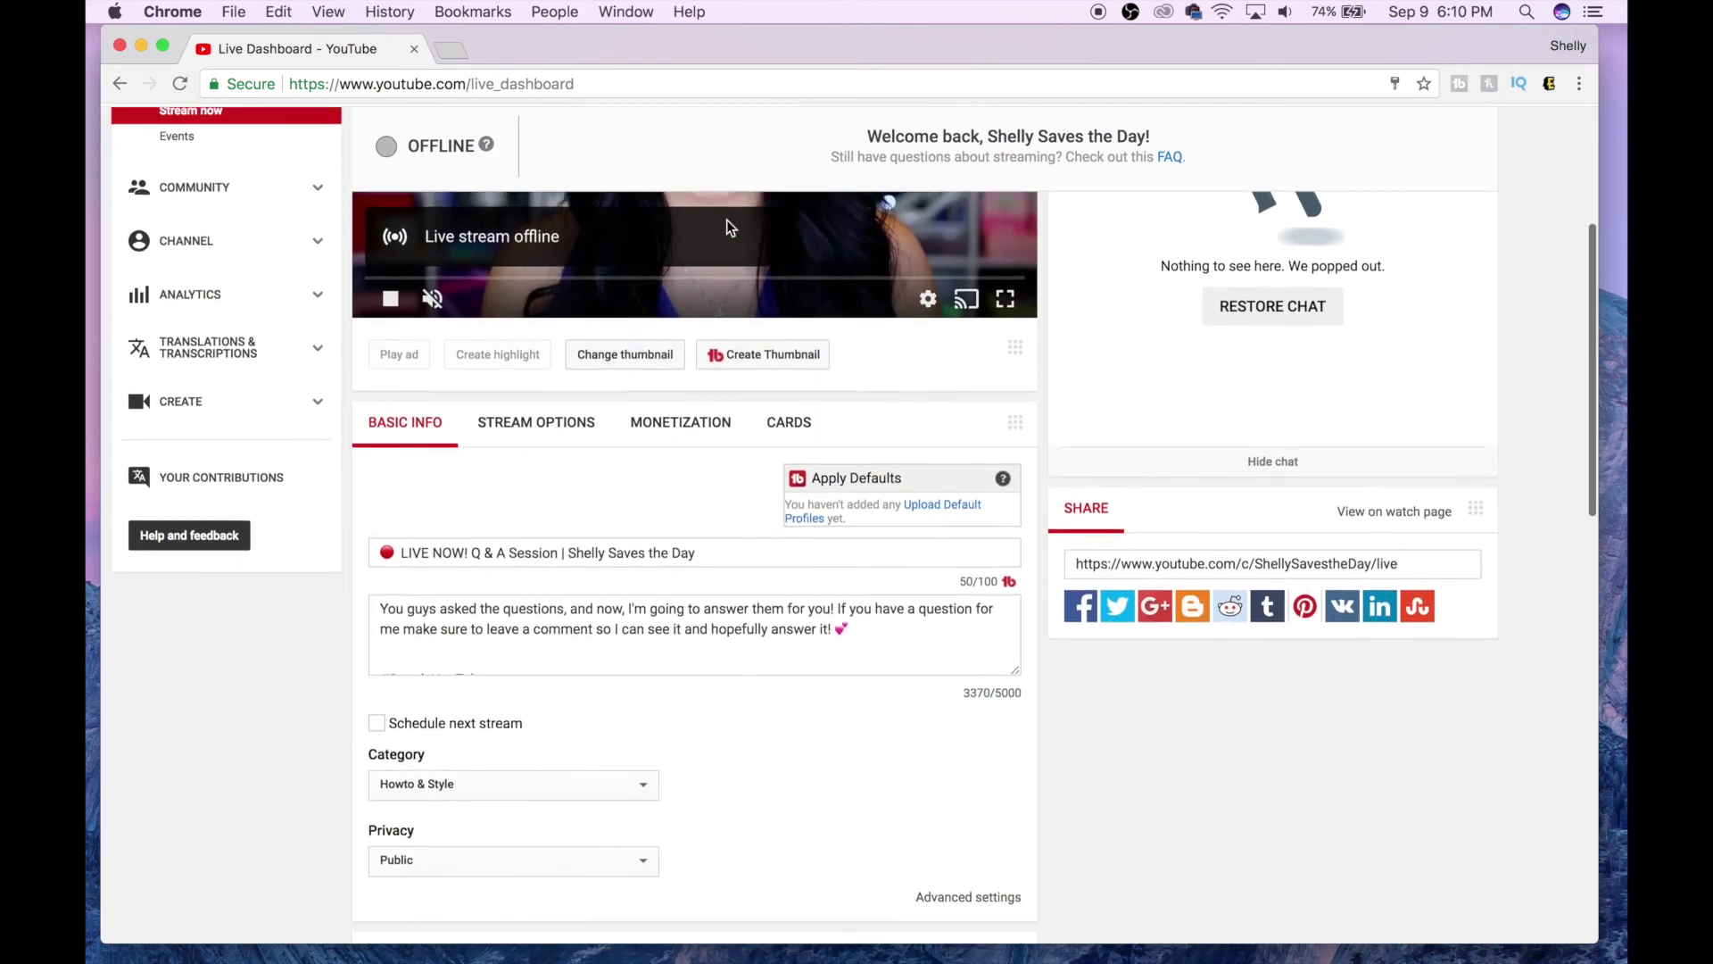
pyautogui.scroll(-1, 726, 220)
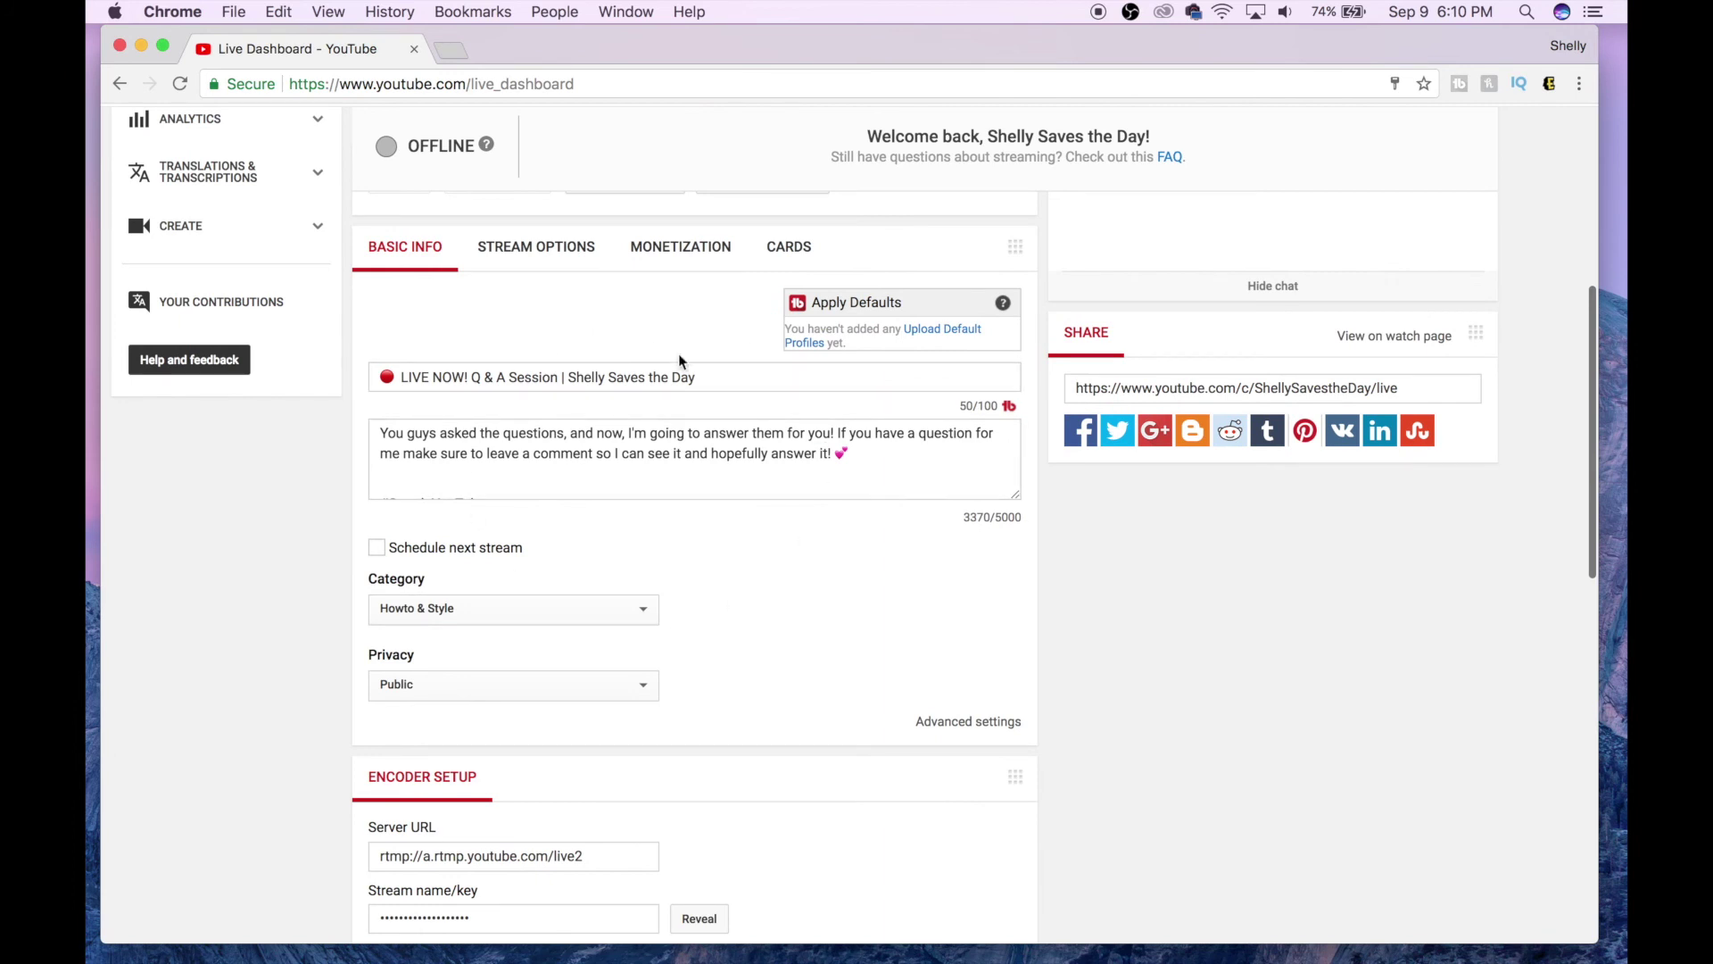
pyautogui.moveTo(1015, 501); pyautogui.dragTo(1010, 681)
pyautogui.scroll(-5, 864, 589)
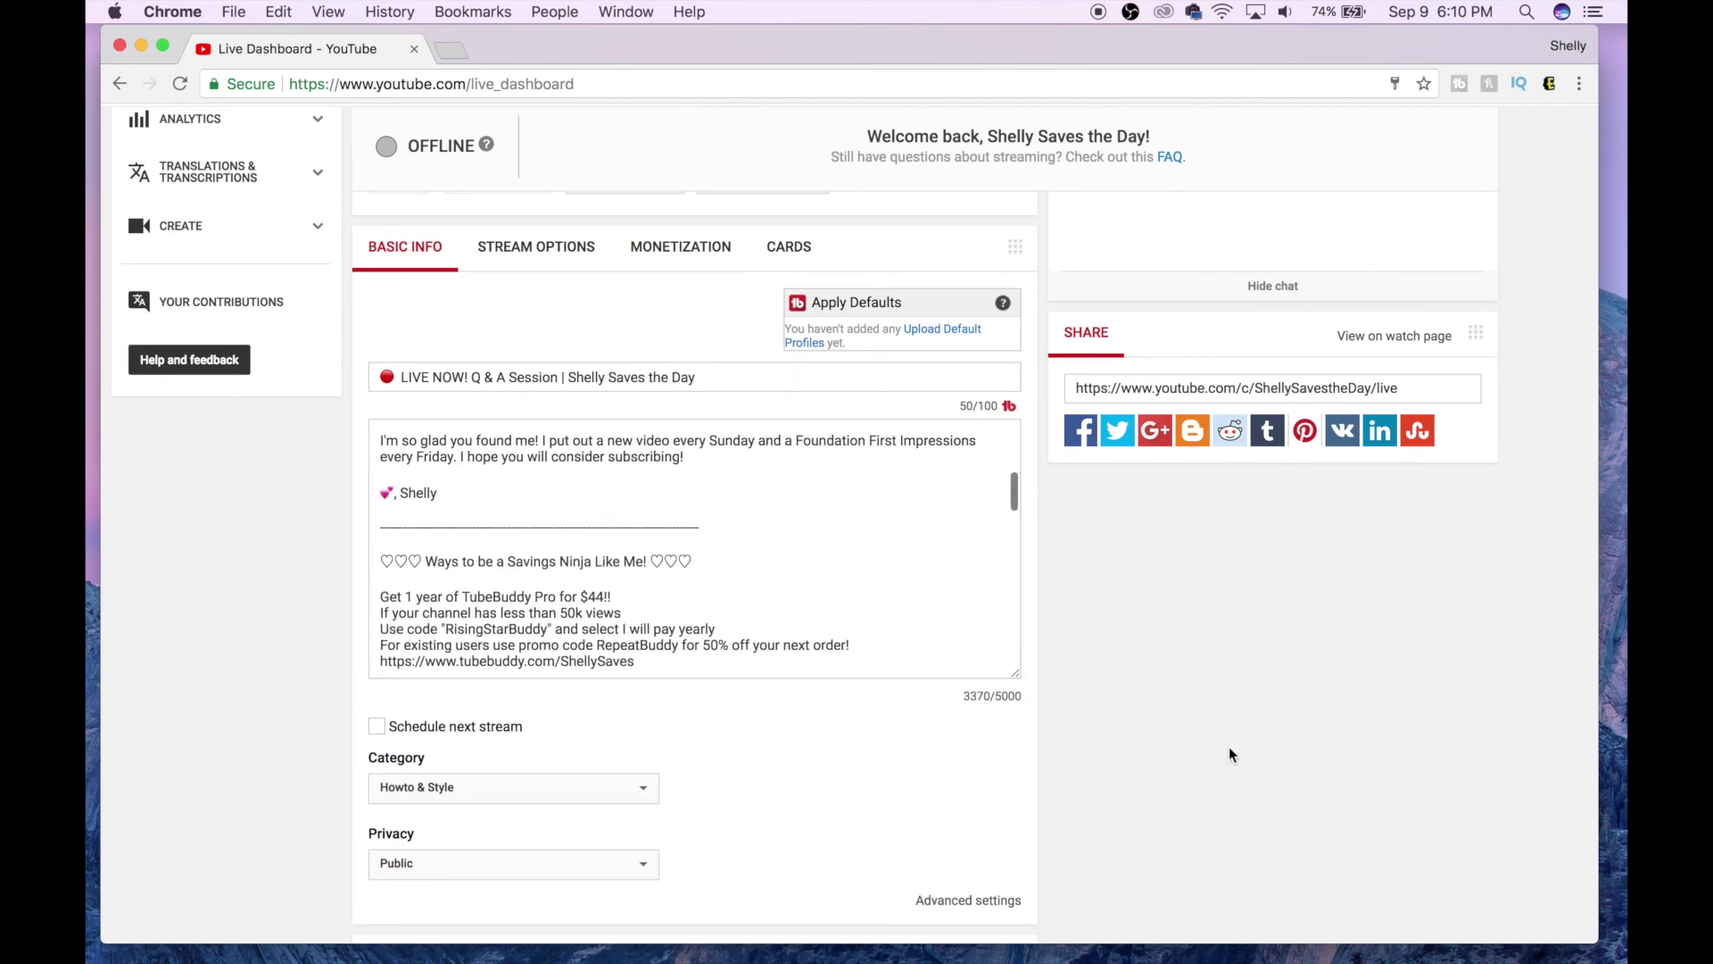
pyautogui.scroll(-6, 1229, 755)
# Step: Toggle Schedule next stream on and back off, then return to the top of the page
pyautogui.scroll(2, 1228, 755)
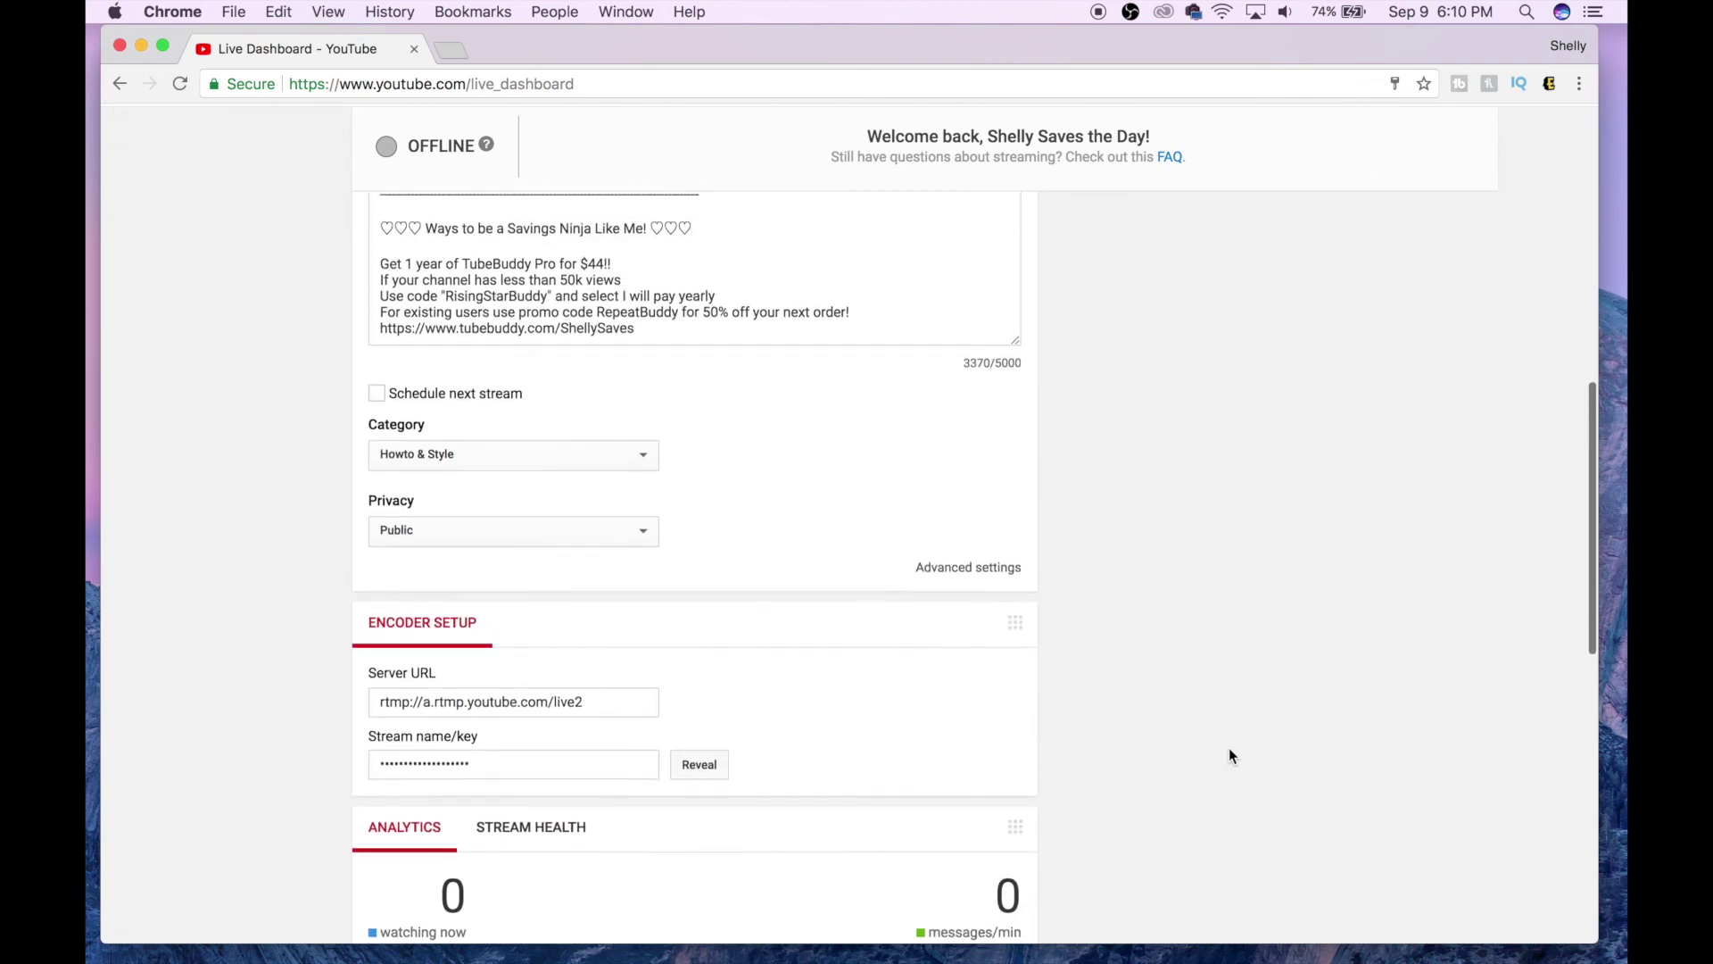
pyautogui.scroll(1, 1229, 756)
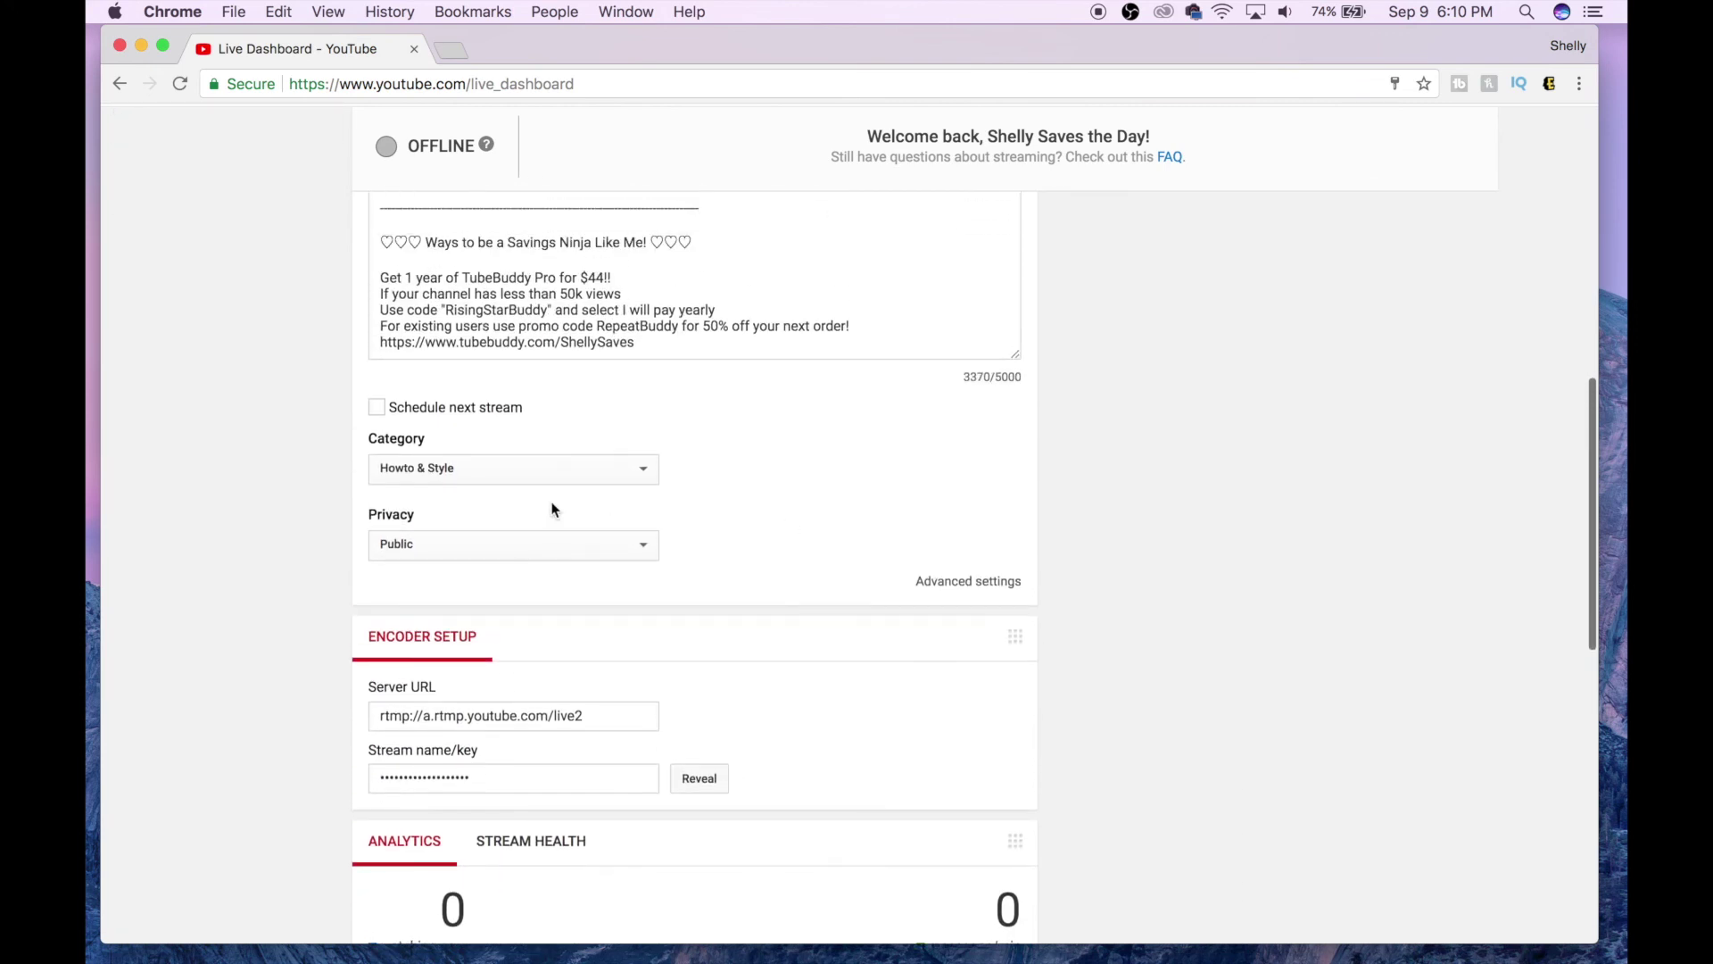
pyautogui.click(376, 409)
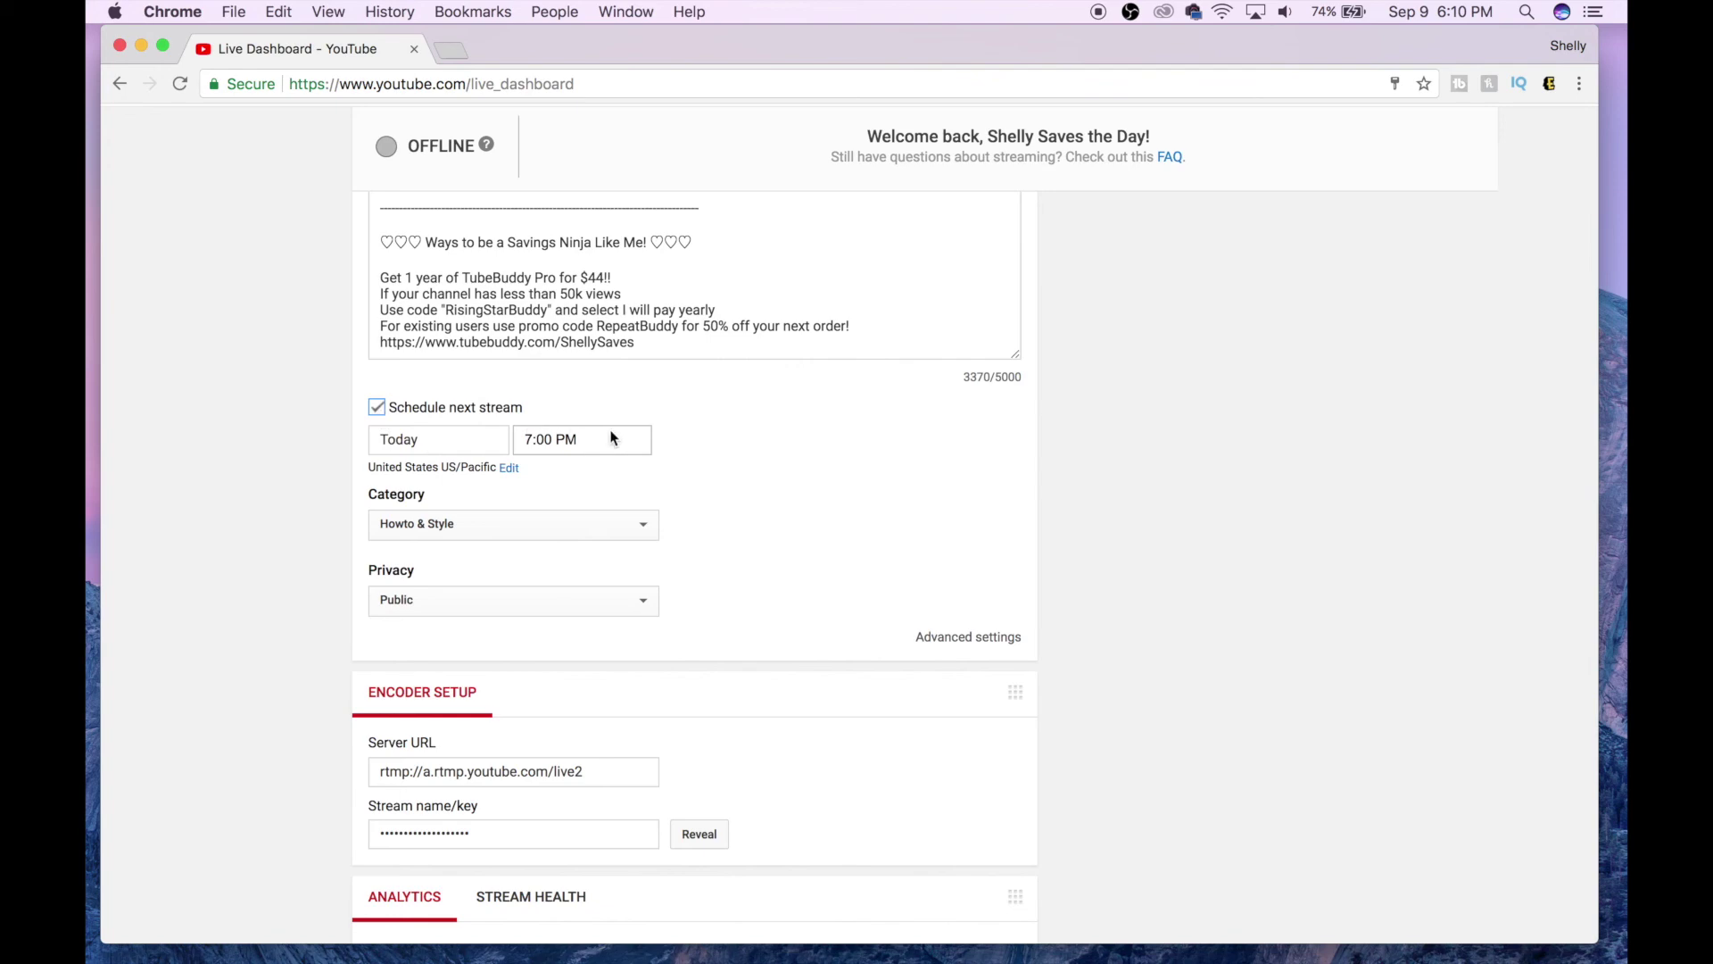
pyautogui.click(376, 411)
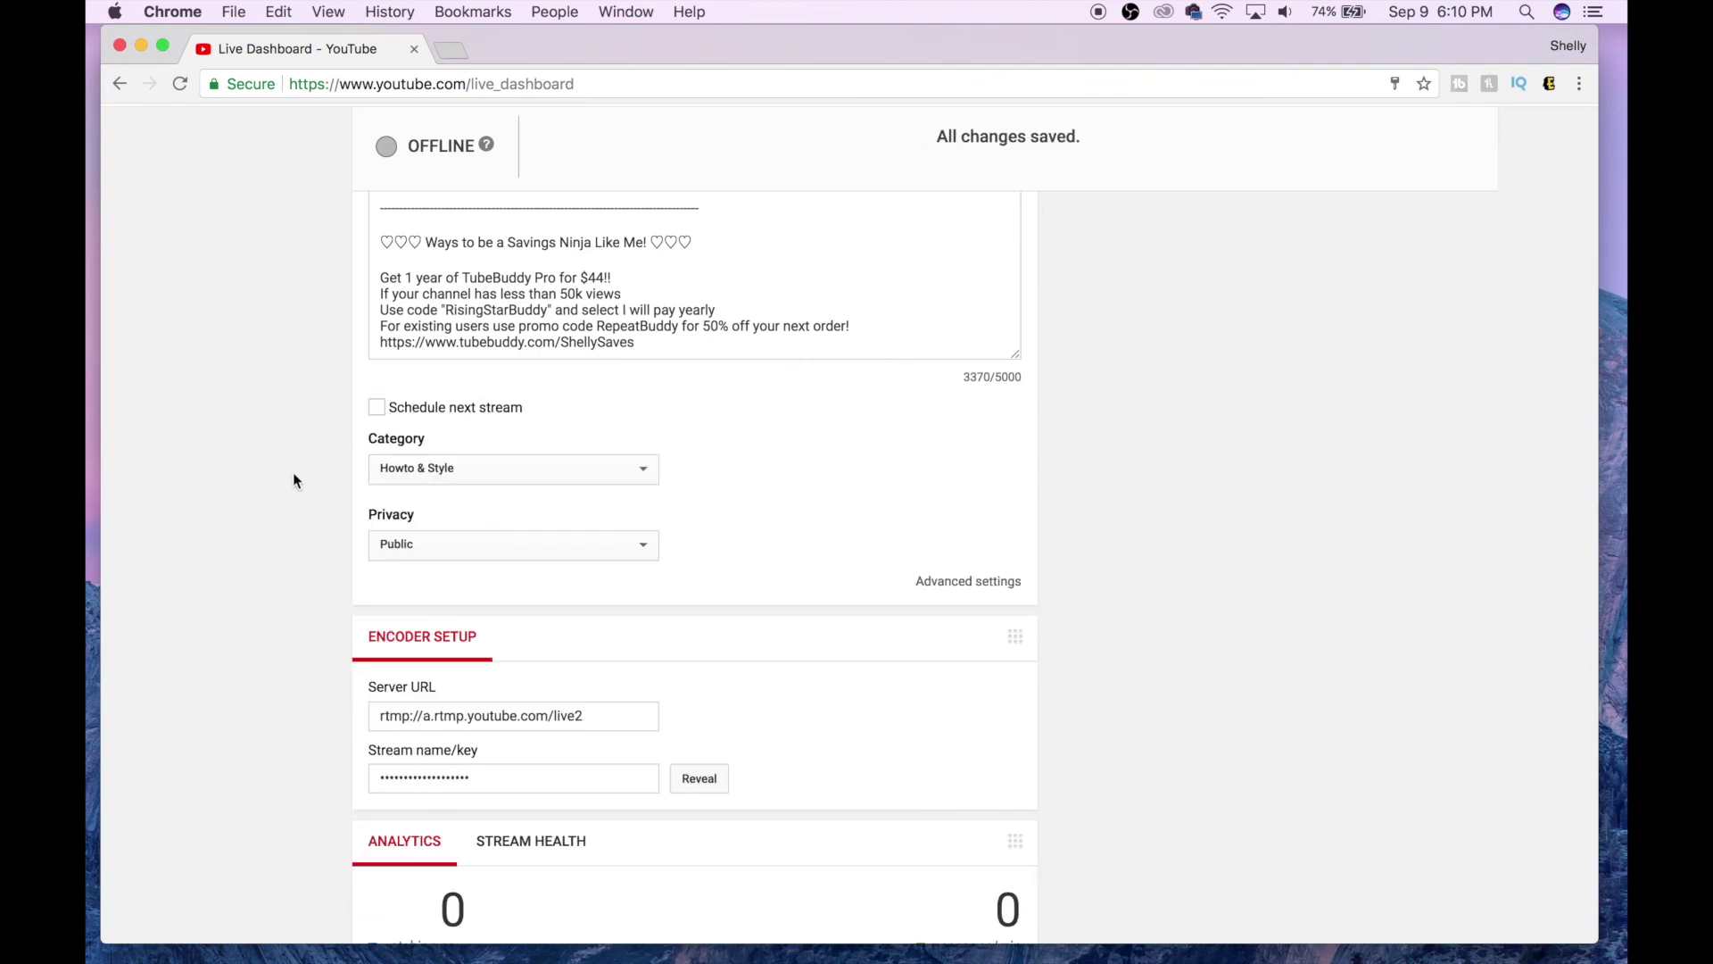
pyautogui.scroll(5, 293, 473)
pyautogui.scroll(5, 292, 473)
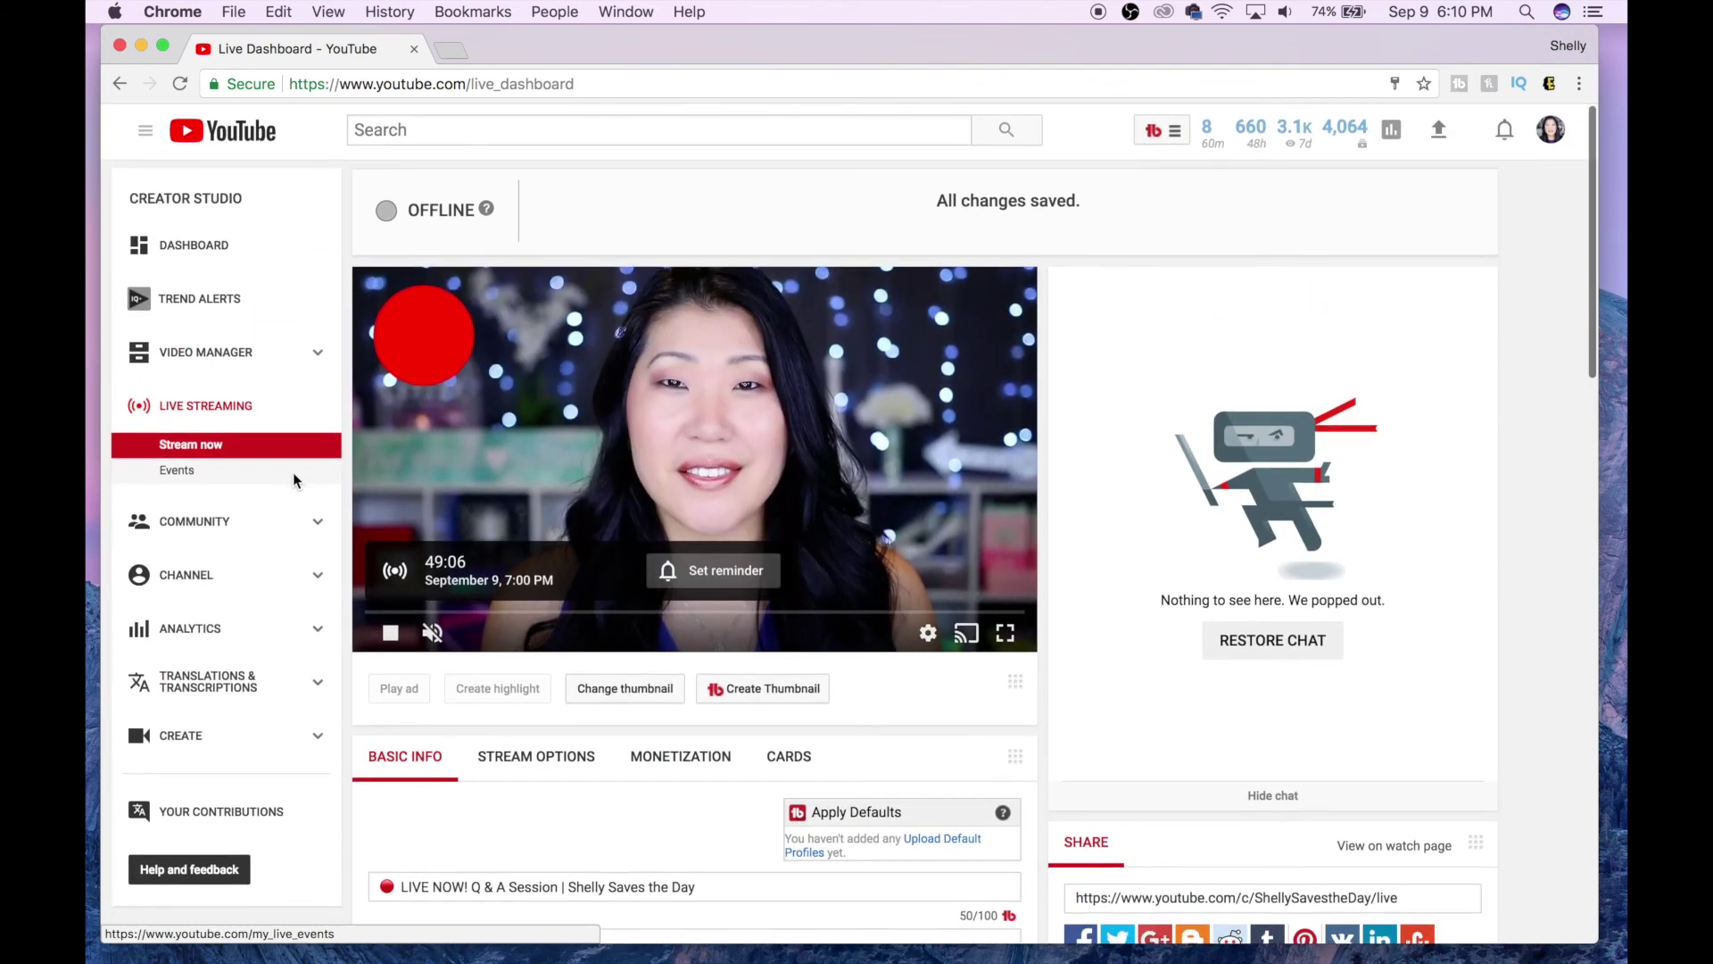